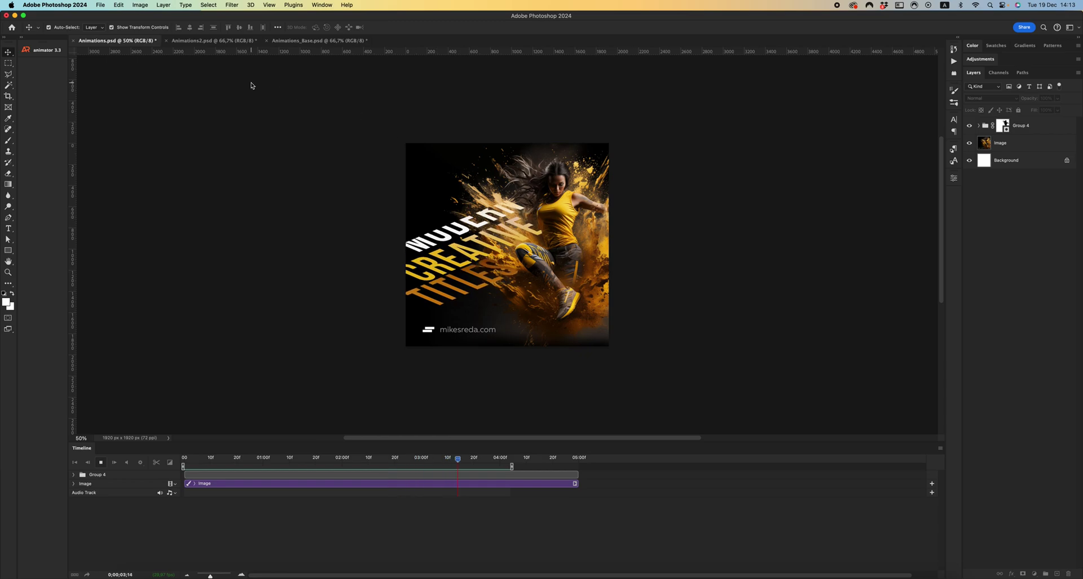
- Switch to the Animations2.psd example, play its title animation and stop it near the start
{"action": "left_click", "coordinate": [221, 40]}
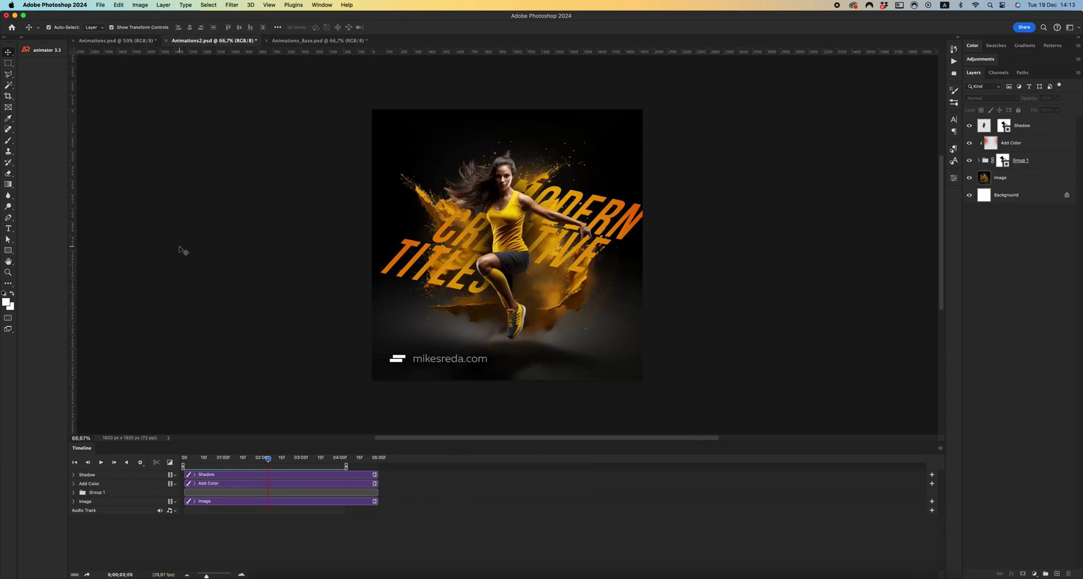
{"action": "left_click", "coordinate": [101, 463]}
{"action": "key", "text": "space"}
- In Animations_Base.psd, select the Titles layer and hide the Creative and Modern layers
{"action": "left_click", "coordinate": [319, 41]}
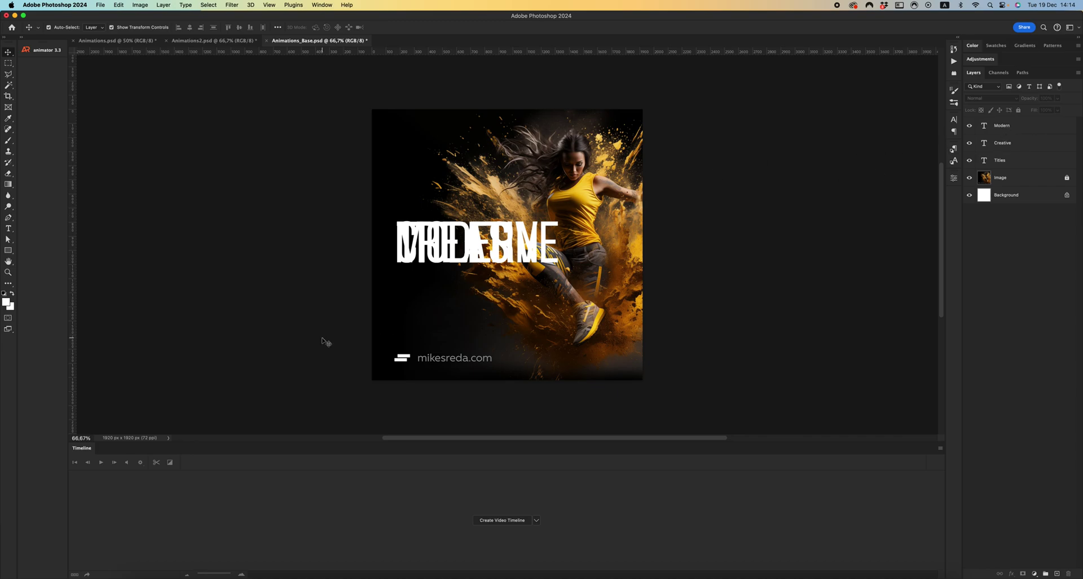
{"action": "left_click", "coordinate": [1012, 166]}
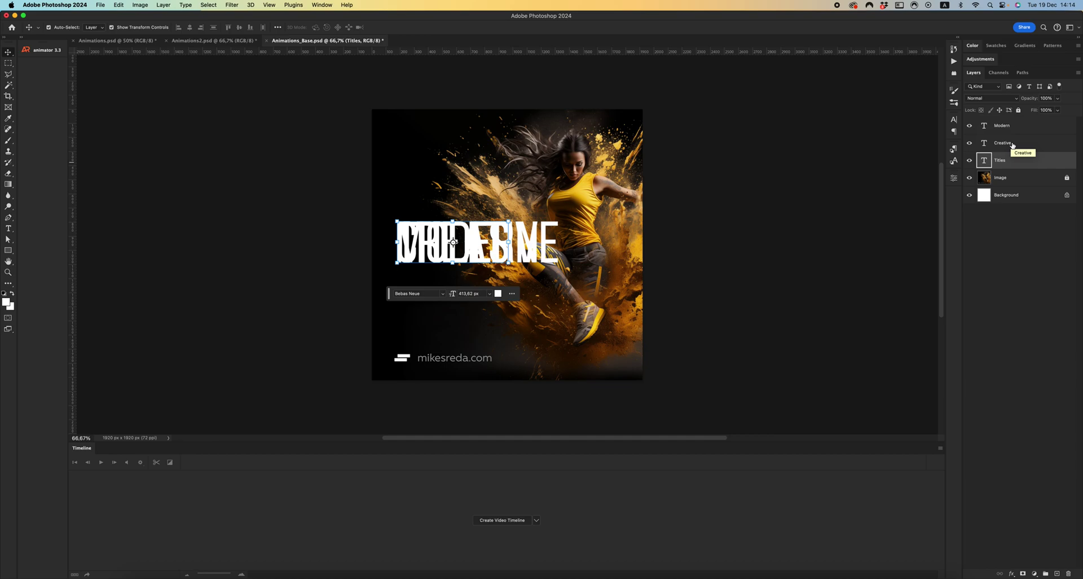
{"action": "left_click", "coordinate": [969, 143]}
{"action": "left_click", "coordinate": [969, 125]}
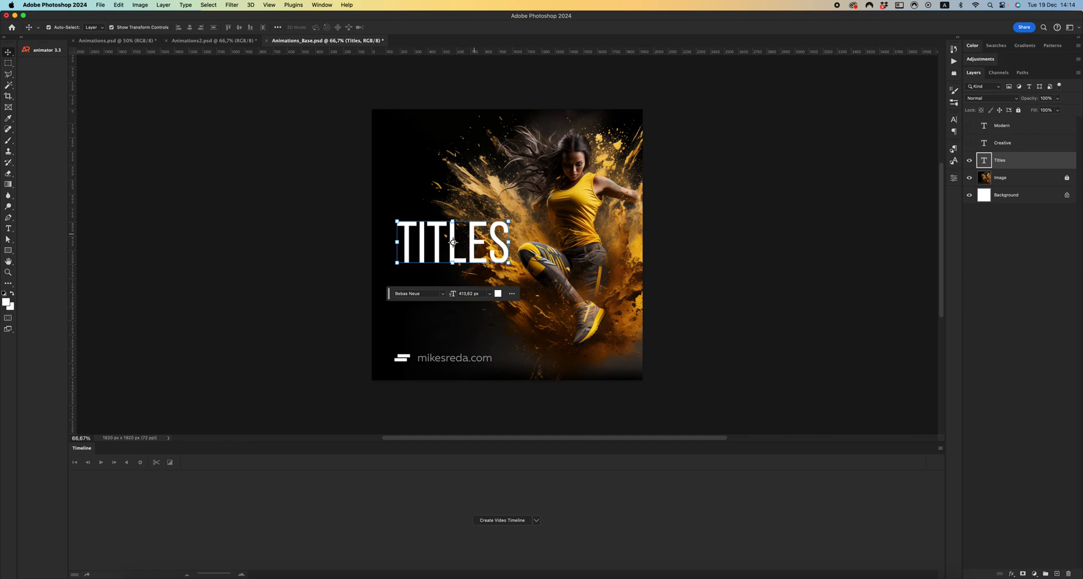
{"action": "scroll", "coordinate": [505, 242], "scroll_direction": "right", "scroll_amount": 1}
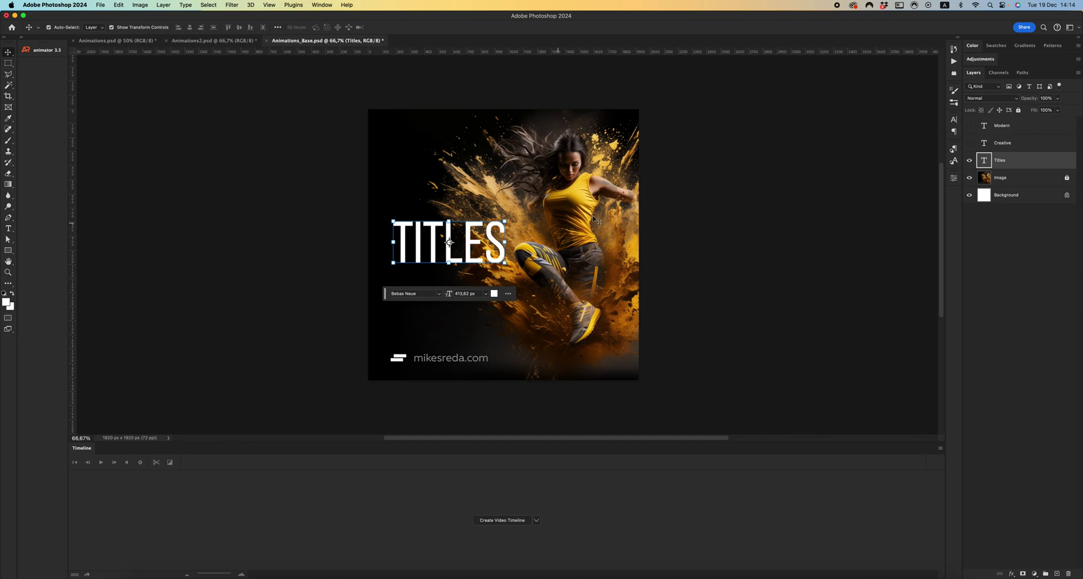
{"action": "right_click", "coordinate": [1003, 163]}
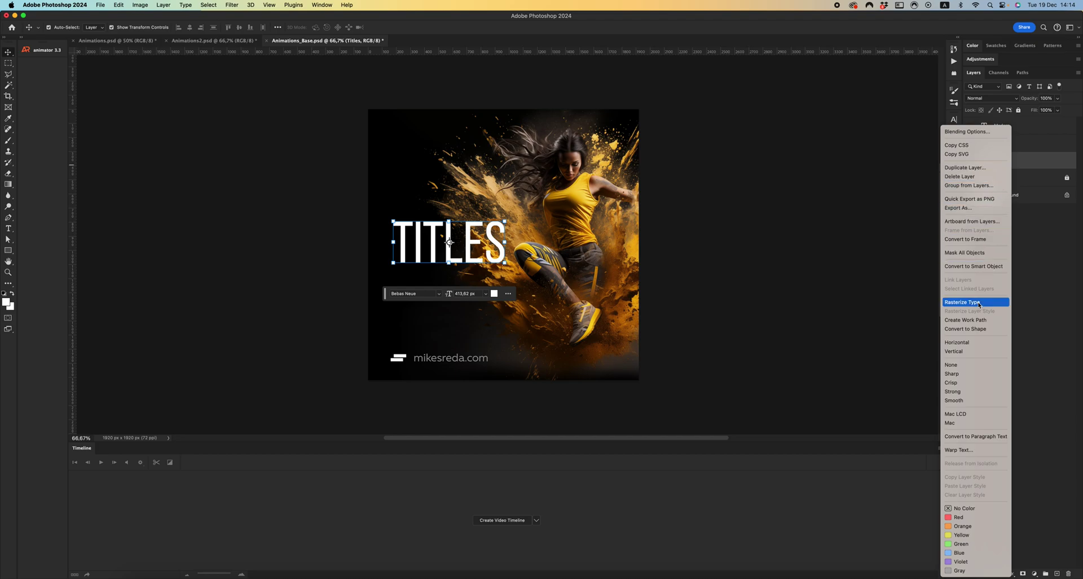
{"action": "left_click", "coordinate": [984, 266]}
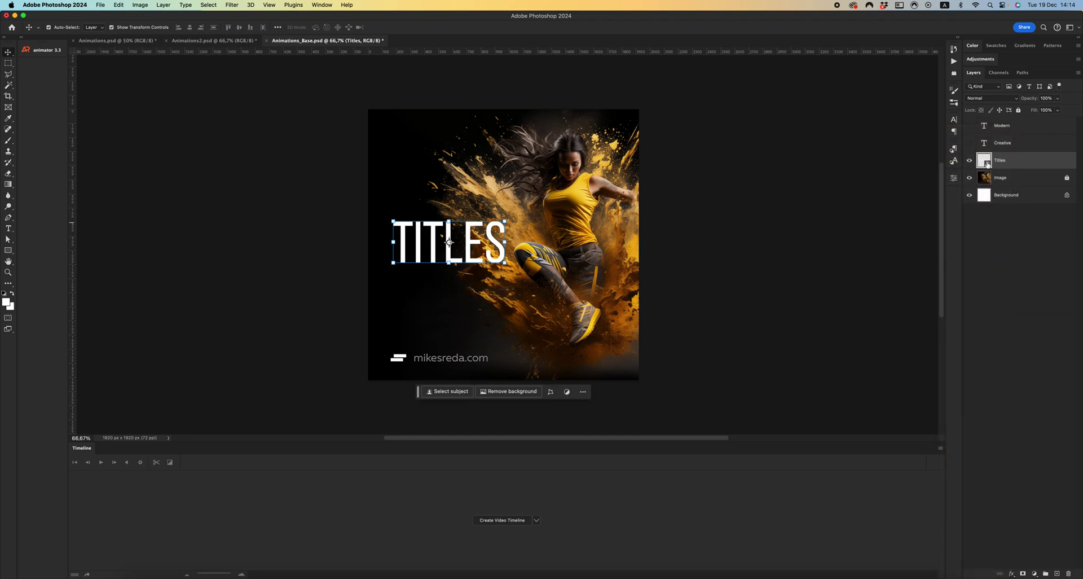
{"action": "double_click", "coordinate": [985, 161]}
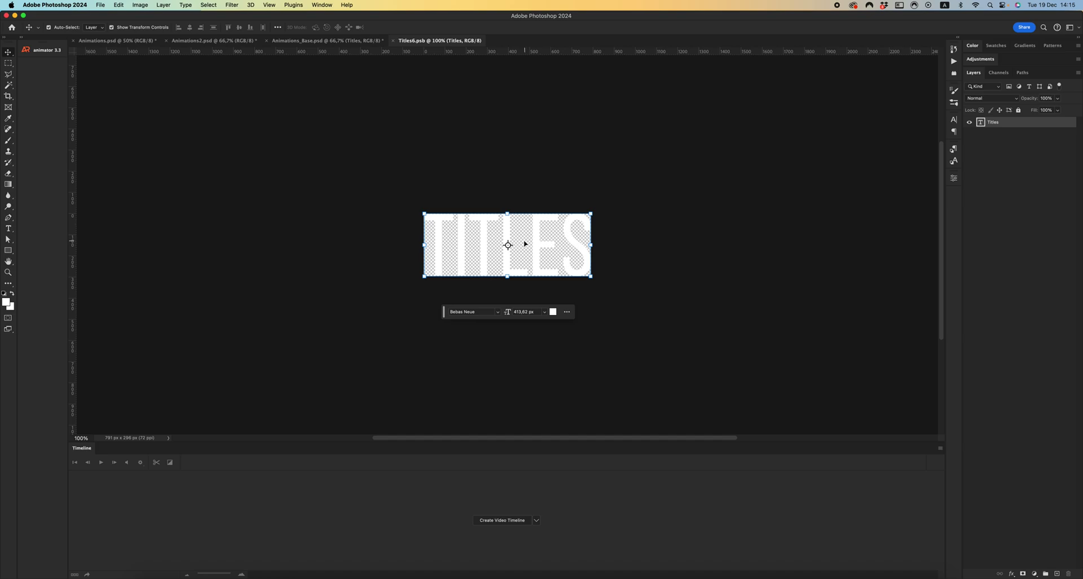
{"action": "key", "text": "super+w"}
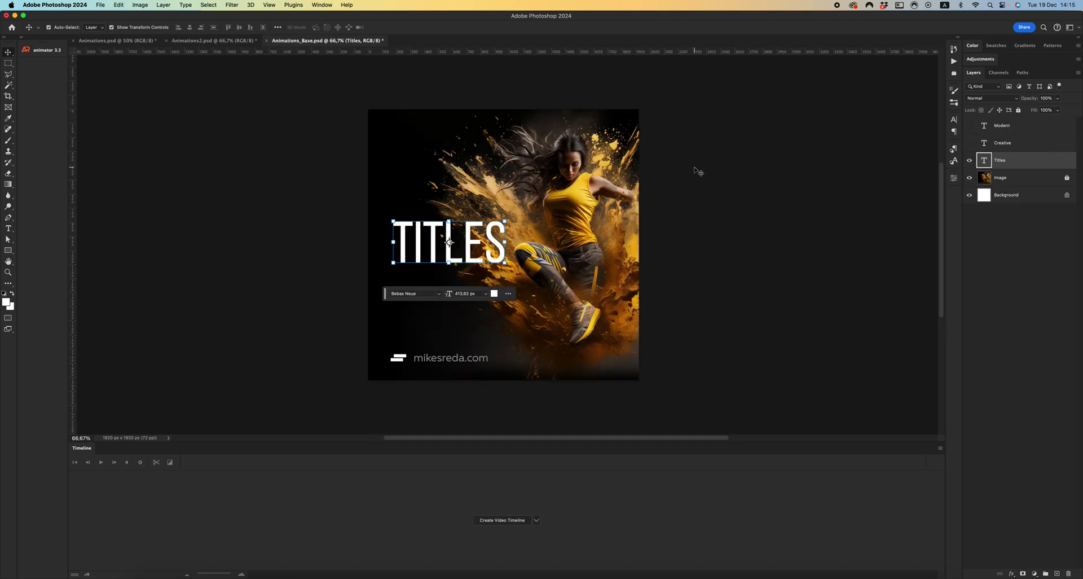
- Draw a white-filled rectangle over TITLES and move its layer beneath Titles
{"action": "key", "text": "u"}
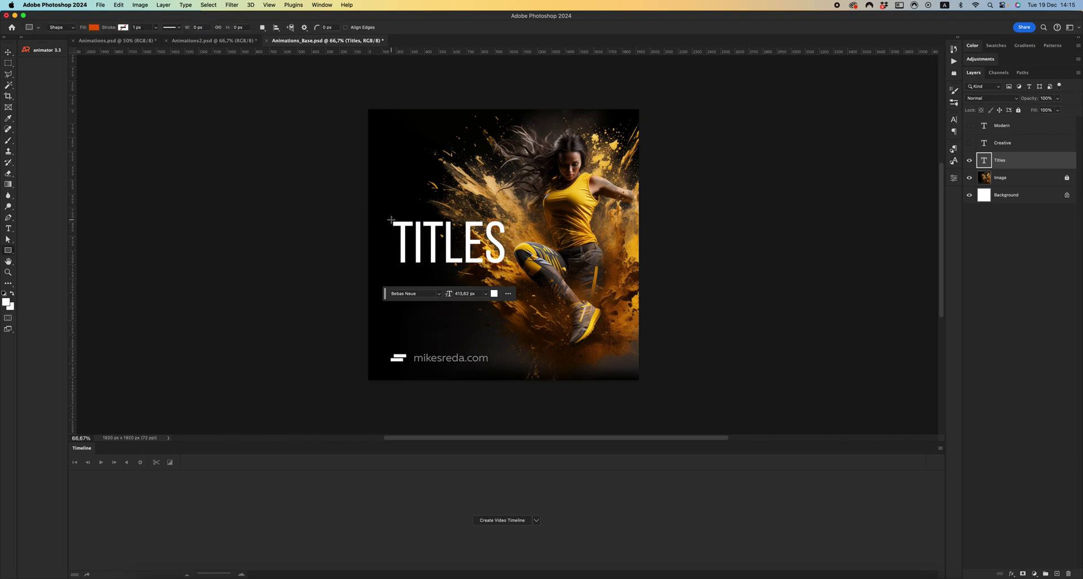
{"action": "left_click_drag", "start_coordinate": [390, 220], "coordinate": [623, 264]}
{"action": "key", "text": "v"}
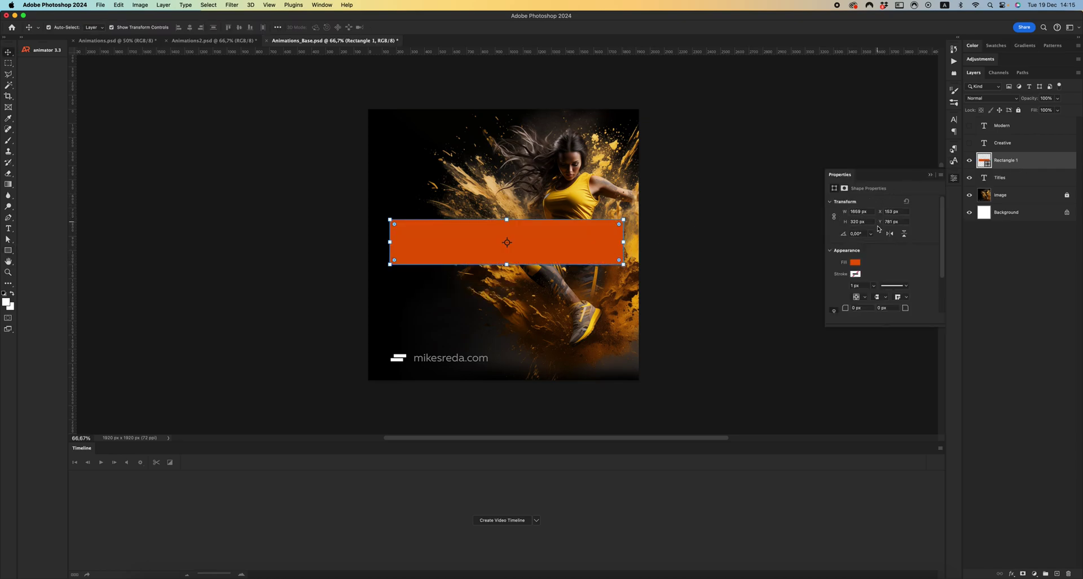
{"action": "double_click", "coordinate": [984, 162]}
{"action": "left_click_drag", "start_coordinate": [762, 443], "coordinate": [694, 394]}
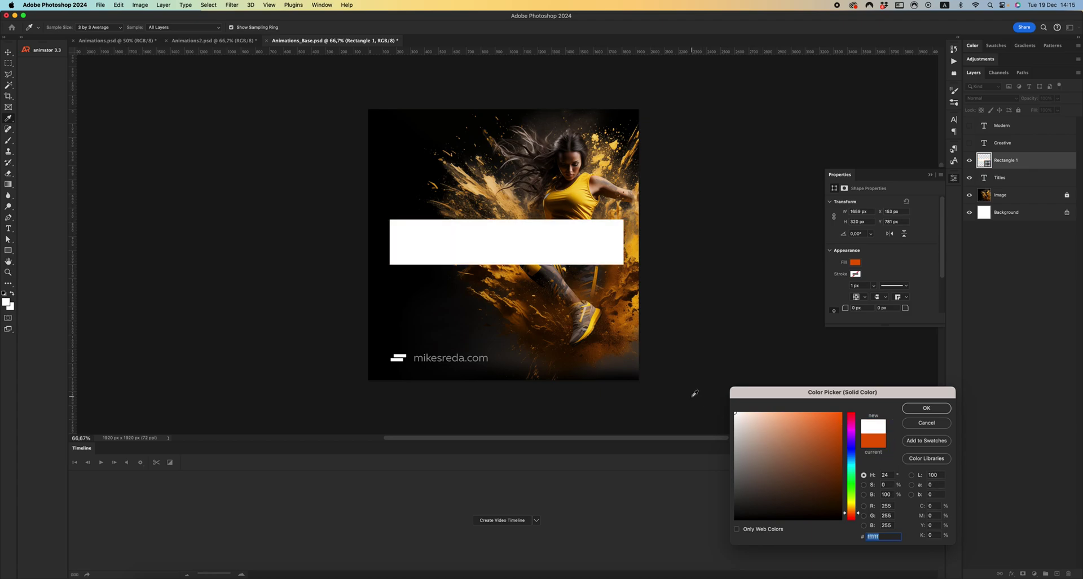
{"action": "left_click", "coordinate": [923, 408]}
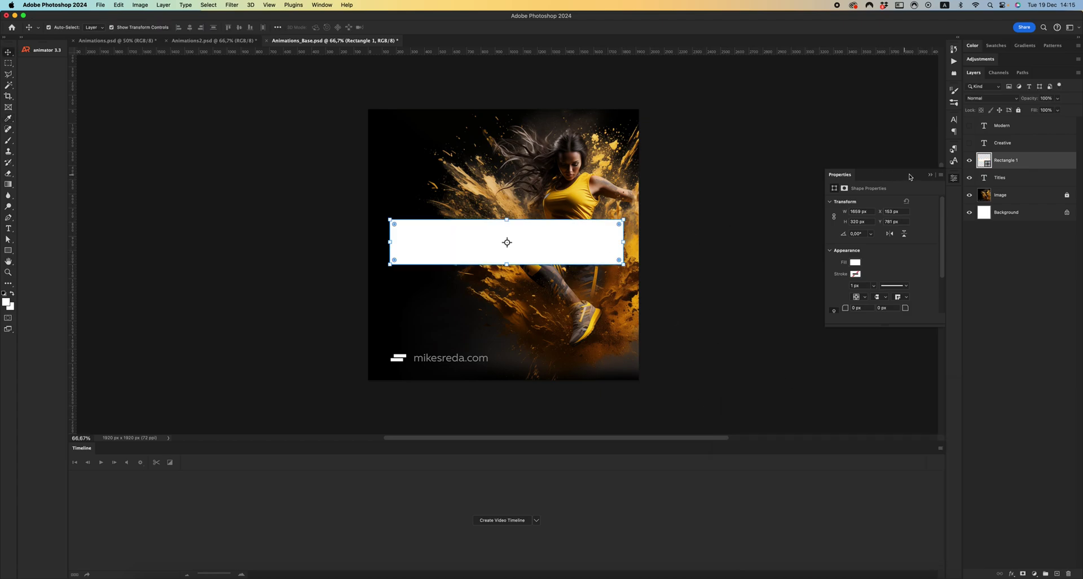
{"action": "left_click_drag", "start_coordinate": [1003, 167], "coordinate": [1021, 137]}
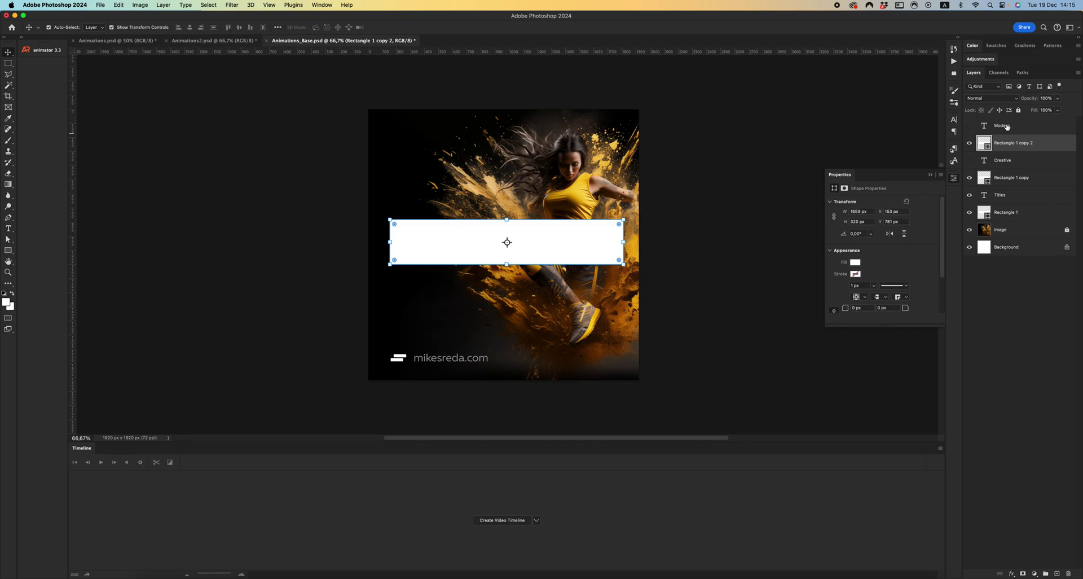
- Show Modern again and convert Titles plus Rectangle 1 into one smart object
{"action": "left_click", "coordinate": [969, 125]}
{"action": "left_click", "coordinate": [1006, 199]}
{"action": "left_click", "coordinate": [1007, 214]}
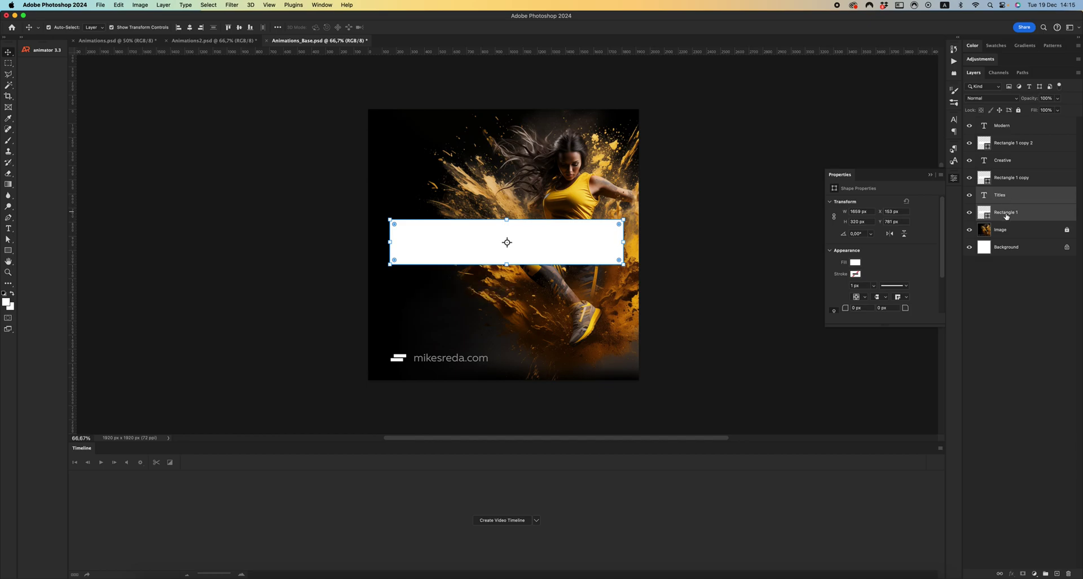
{"action": "right_click", "coordinate": [1006, 215]}
{"action": "left_click", "coordinate": [620, 173]}
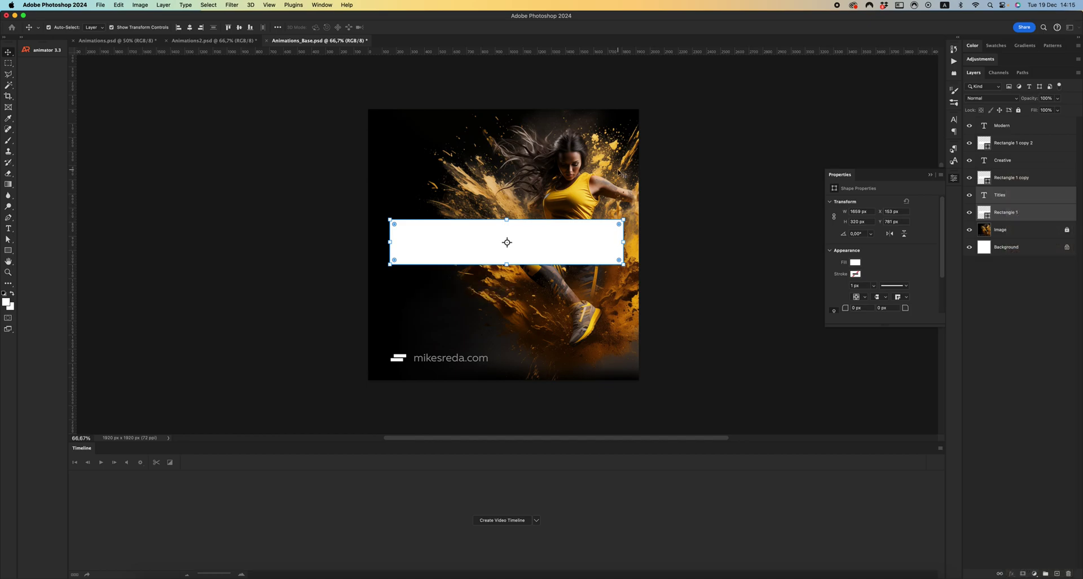
- Inside the Titles smart object, hide Rectangle 1, then save and close the contents
{"action": "double_click", "coordinate": [985, 195]}
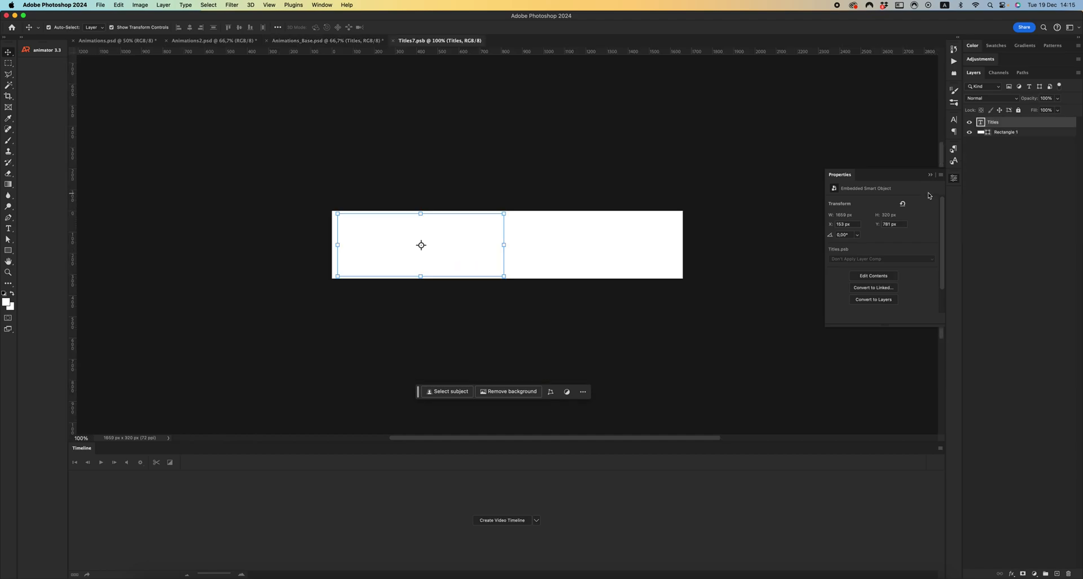
{"action": "left_click", "coordinate": [970, 132]}
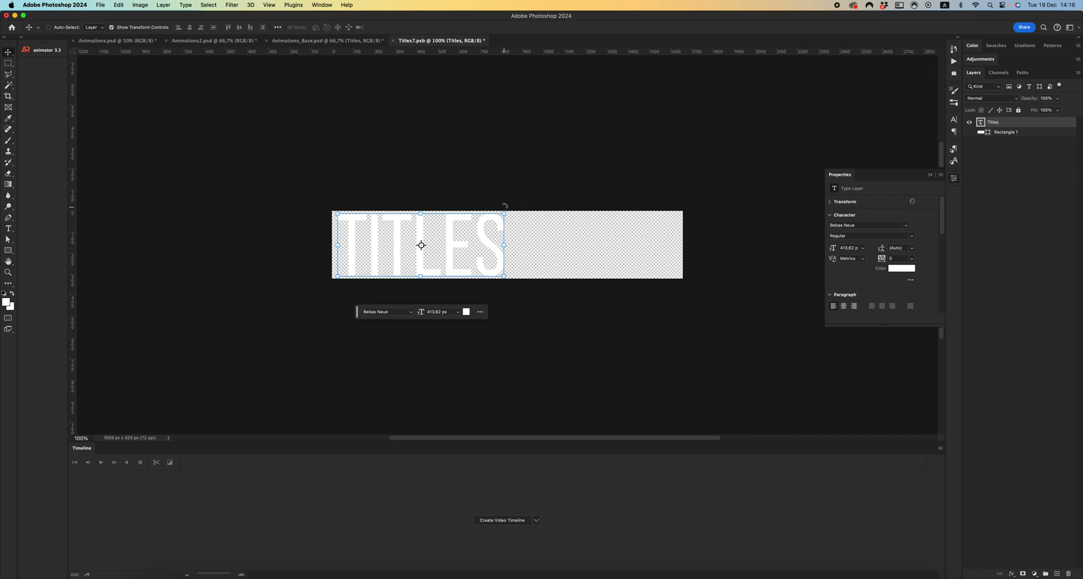
{"action": "key", "text": "super+s"}
{"action": "key", "text": "super+w"}
{"action": "left_click", "coordinate": [1004, 180]}
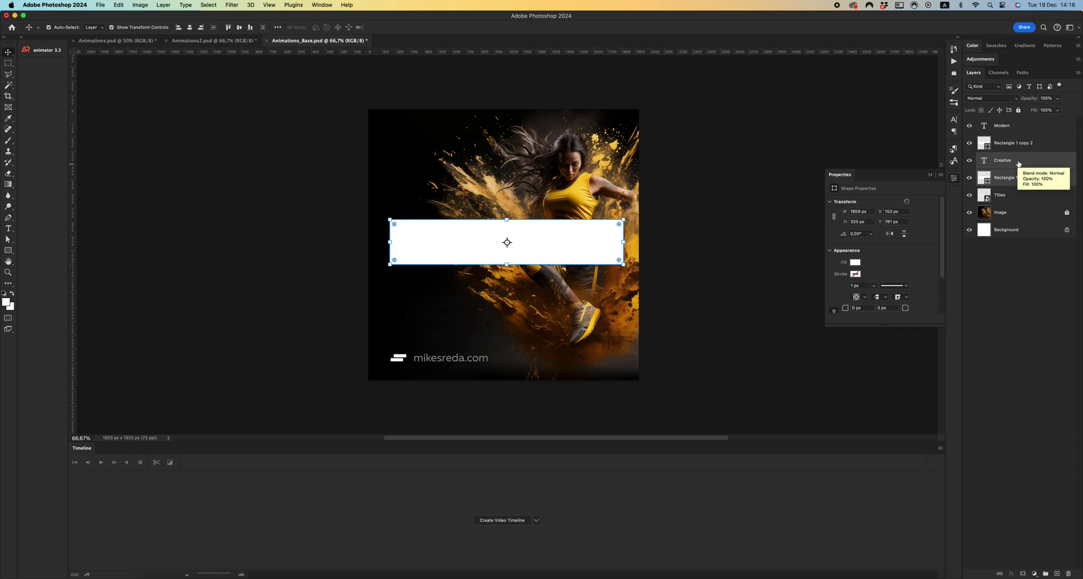
- Convert Creative and its rectangle copy into a smart object, then save and close its contents
{"action": "right_click", "coordinate": [1018, 163]}
{"action": "left_click", "coordinate": [981, 264]}
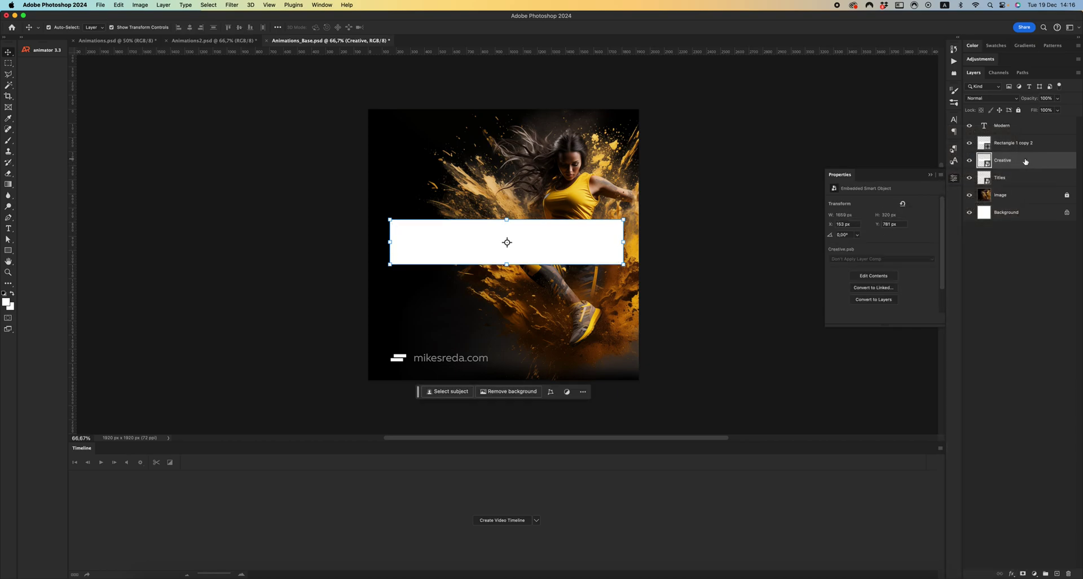
{"action": "double_click", "coordinate": [984, 162]}
{"action": "key", "text": "super+s"}
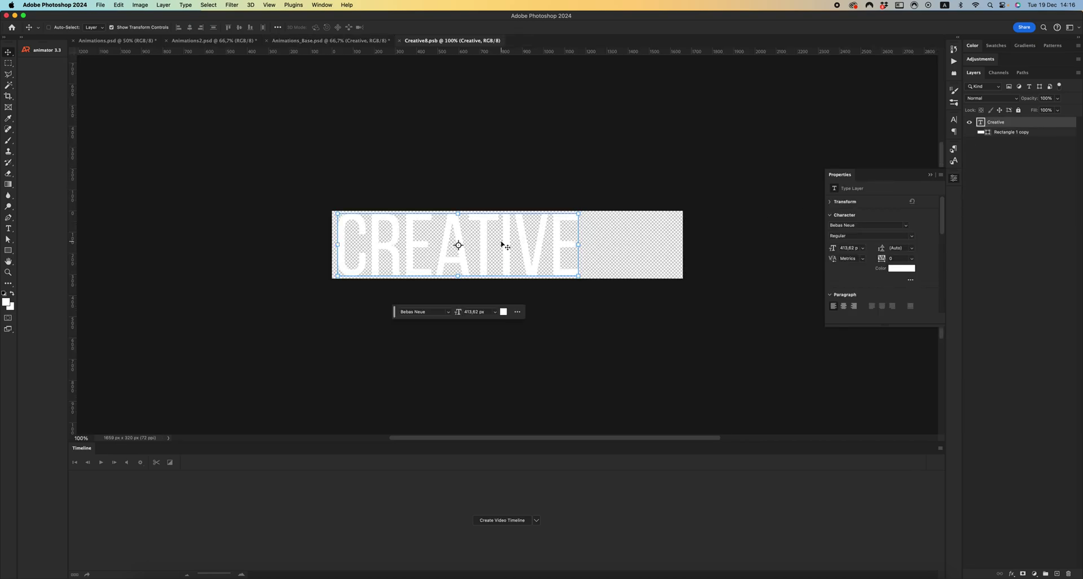
{"action": "key", "text": "super+w"}
- Convert Modern and its rectangle into a smart object with the rectangle hidden inside, then save and close
{"action": "left_click", "coordinate": [1010, 144]}
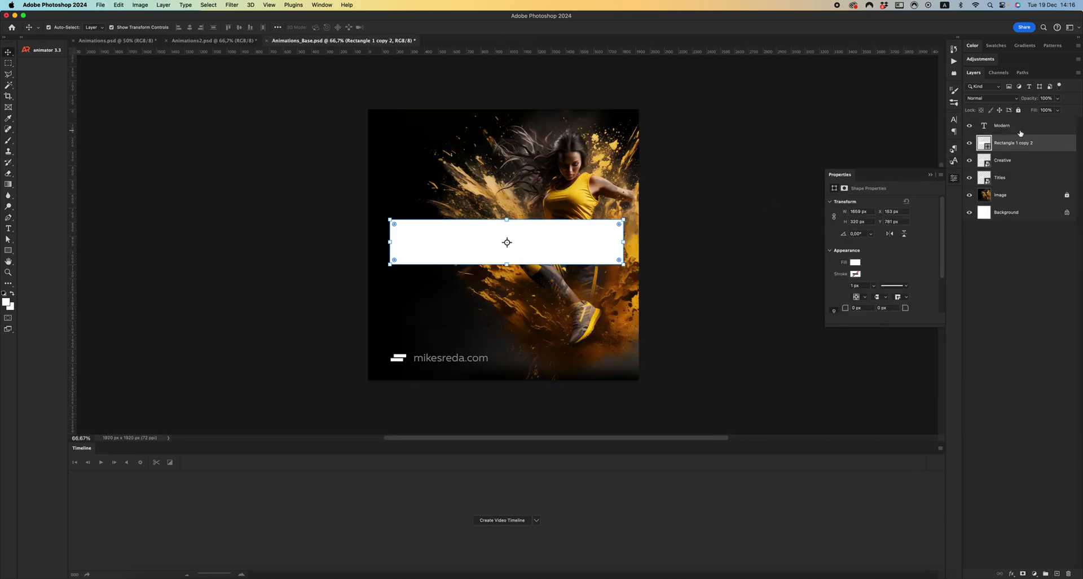
{"action": "left_click", "coordinate": [1020, 128], "text": "shift"}
{"action": "right_click", "coordinate": [1018, 126]}
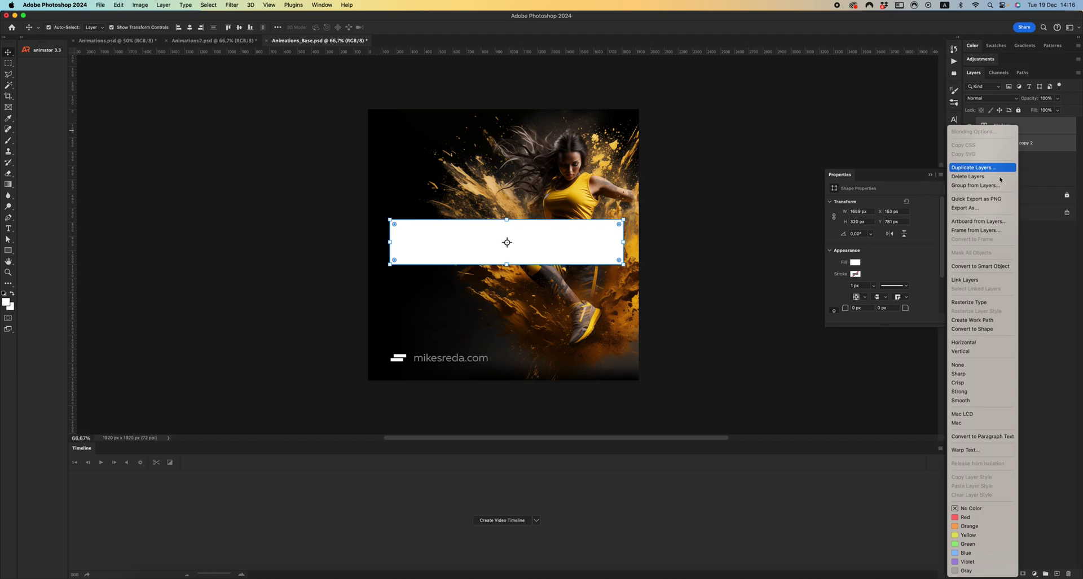
{"action": "left_click", "coordinate": [980, 265]}
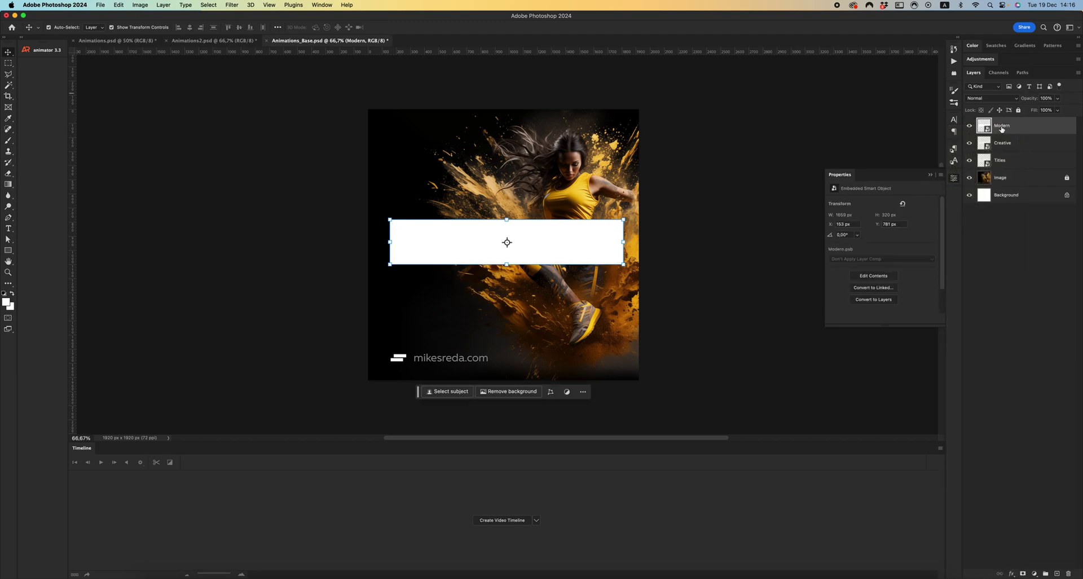
{"action": "double_click", "coordinate": [983, 126]}
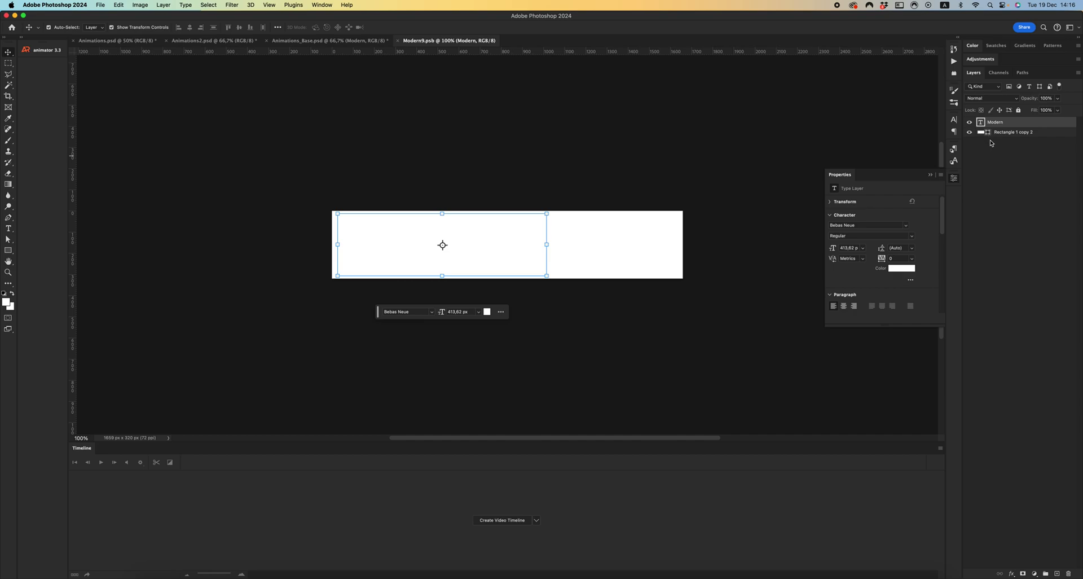
{"action": "left_click", "coordinate": [969, 132]}
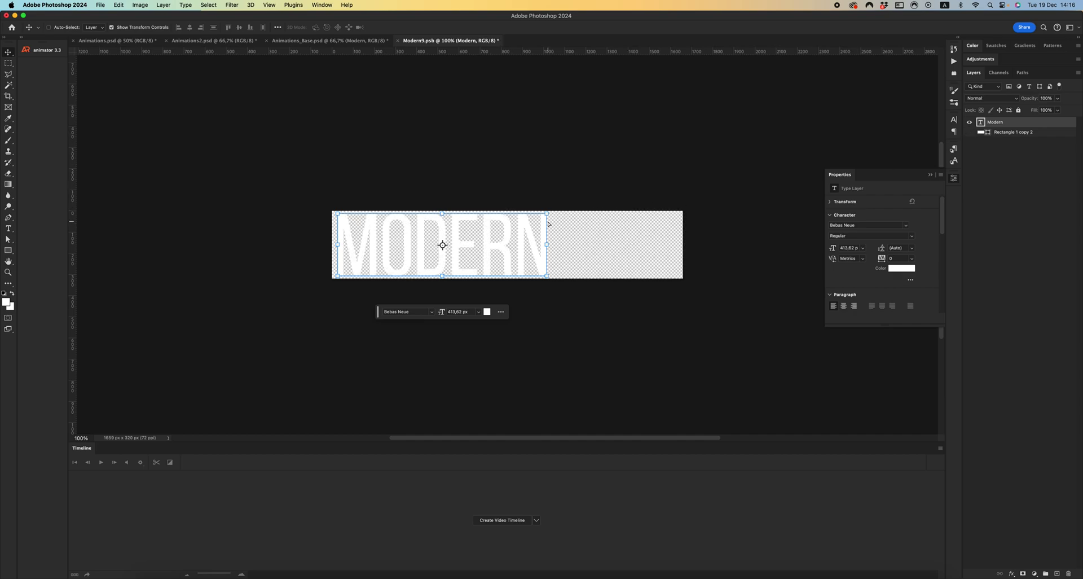
{"action": "key", "text": "super+s"}
{"action": "key", "text": "super+w"}
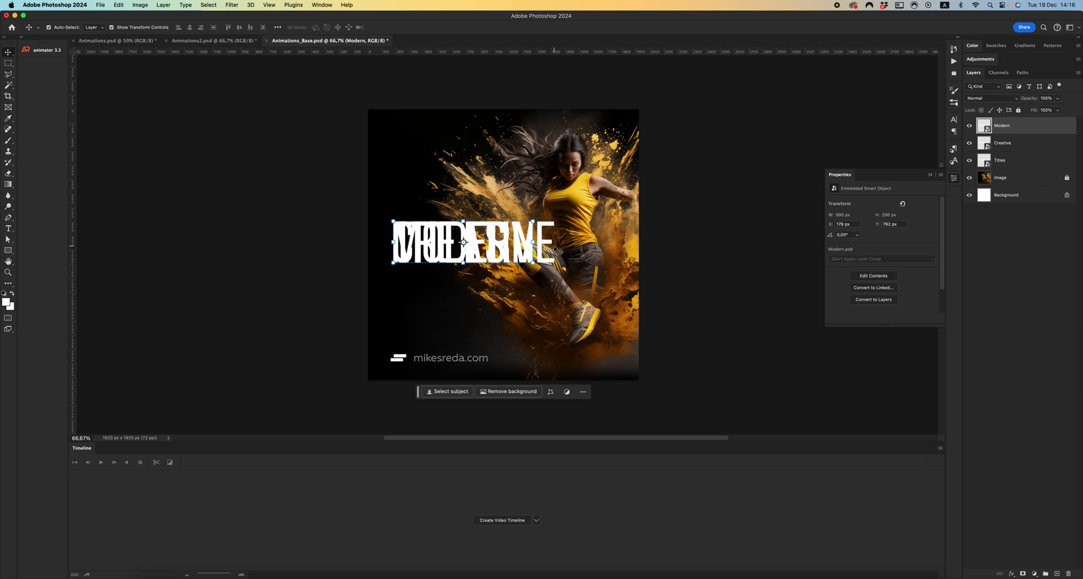
- Create a video timeline for the layers and confirm its frame rate at 30 fps
{"action": "left_click", "coordinate": [499, 242]}
{"action": "scroll", "coordinate": [600, 244], "scroll_direction": "right", "scroll_amount": 2}
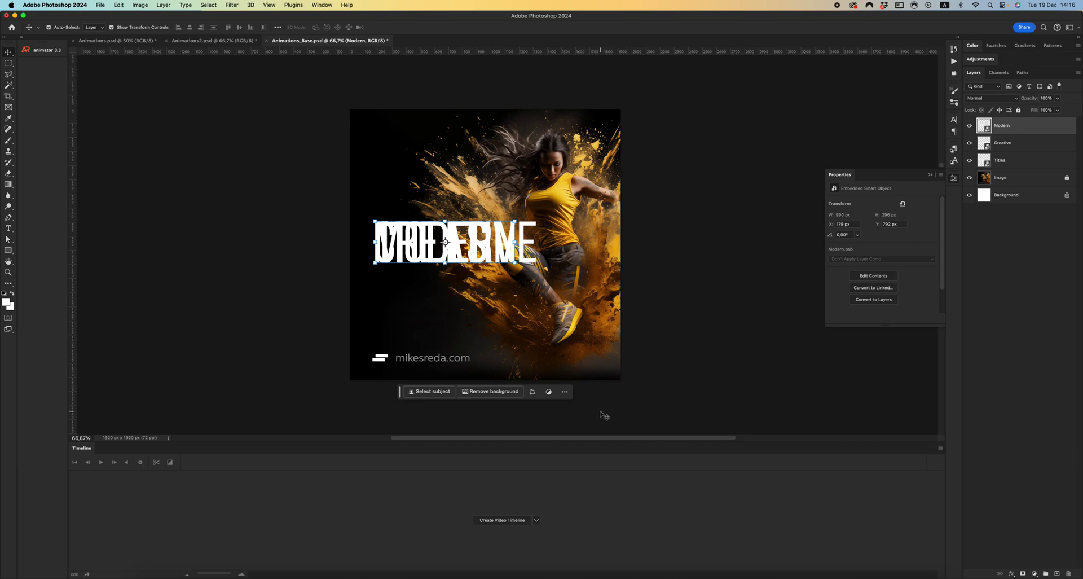
{"action": "left_click", "coordinate": [502, 519]}
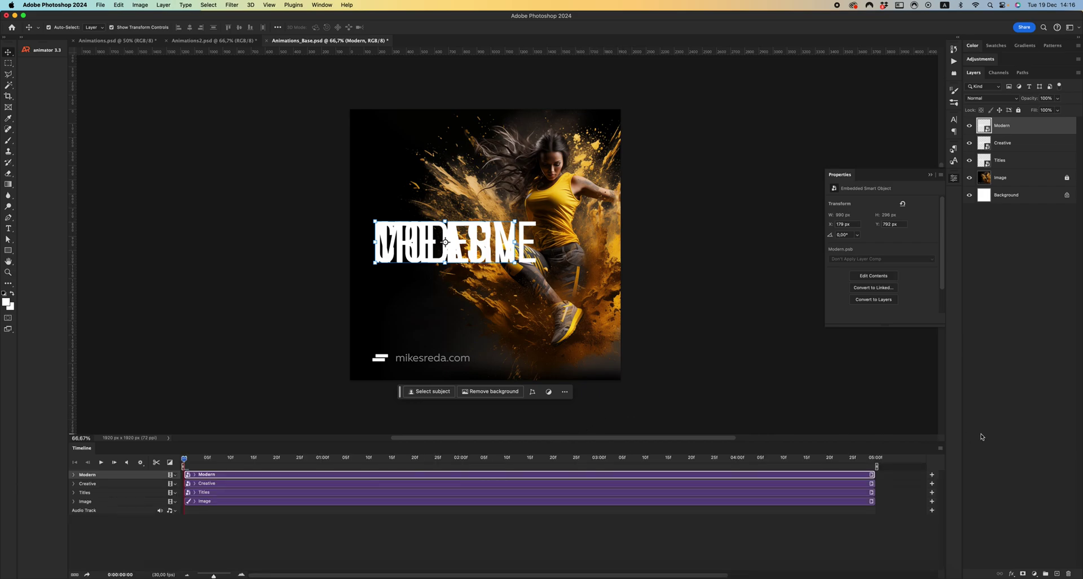
{"action": "left_click", "coordinate": [940, 449]}
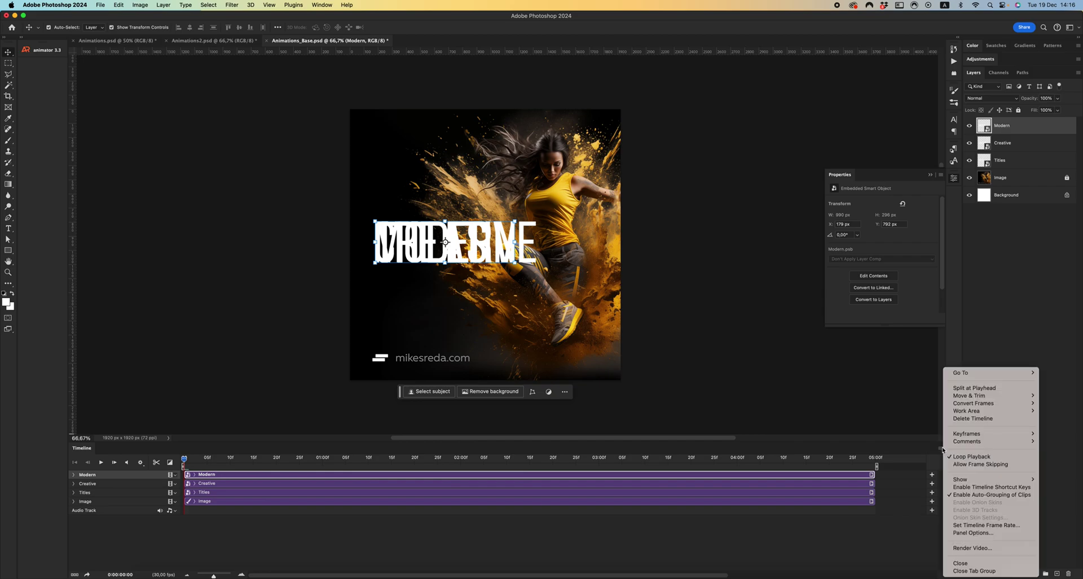
{"action": "left_click", "coordinate": [957, 525]}
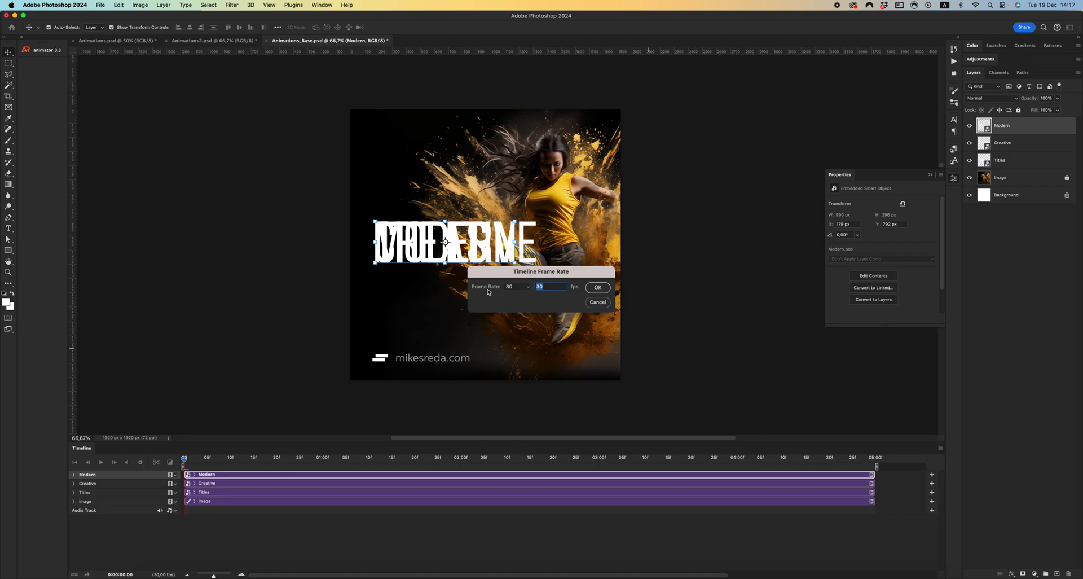
{"action": "left_click", "coordinate": [598, 288]}
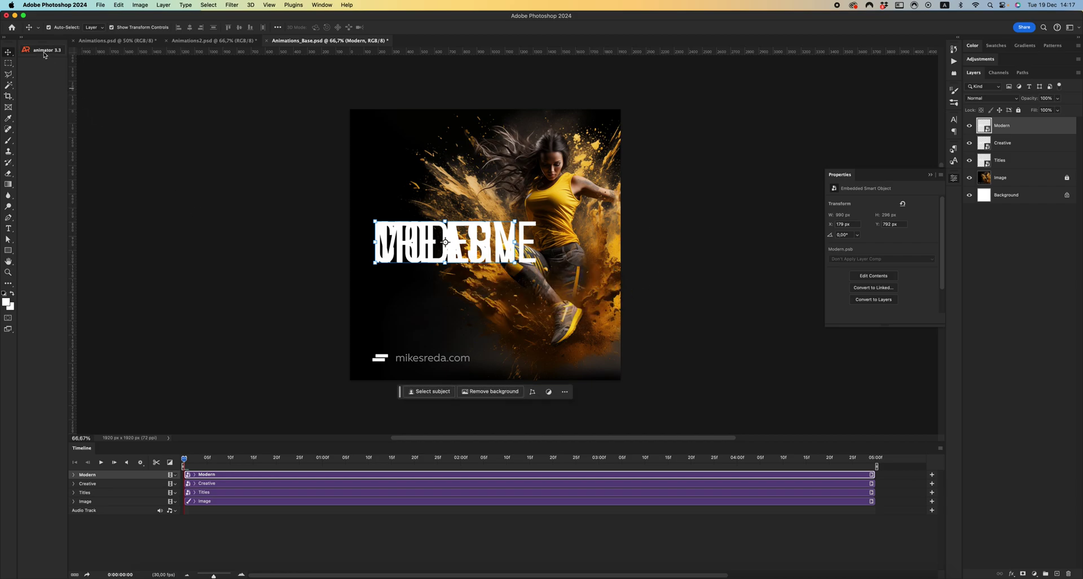
- Expand Animator 3.3 with Move as the animation type, and hide Creative and Titles
{"action": "left_click", "coordinate": [26, 49]}
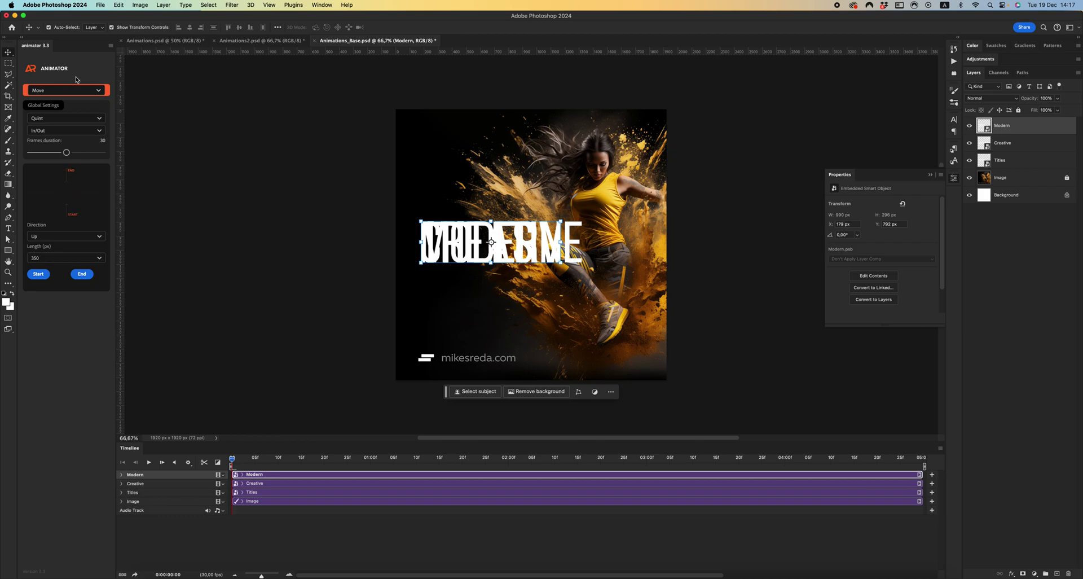
{"action": "left_click", "coordinate": [67, 91]}
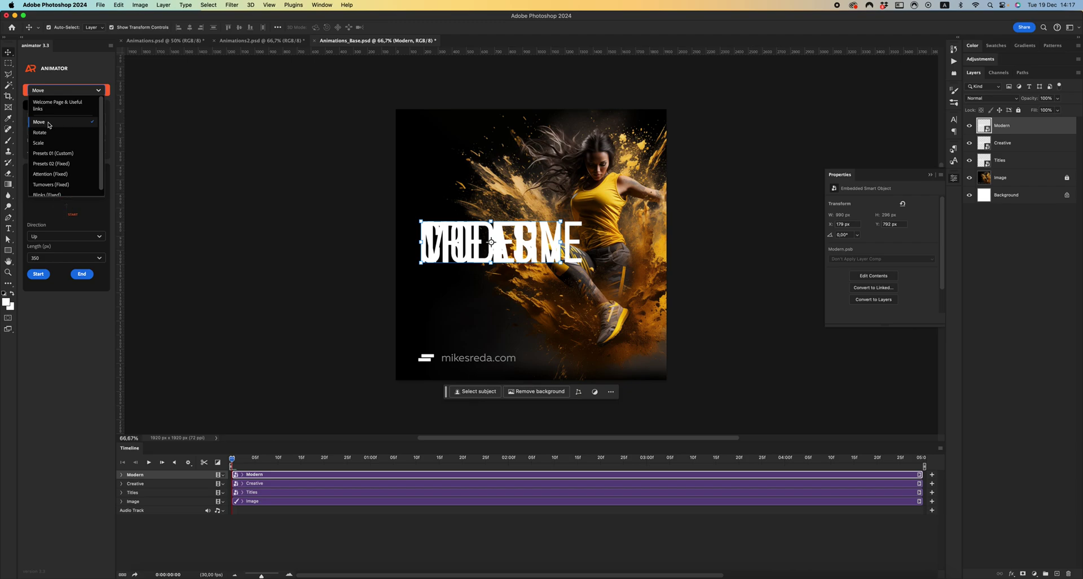
{"action": "left_click", "coordinate": [56, 124]}
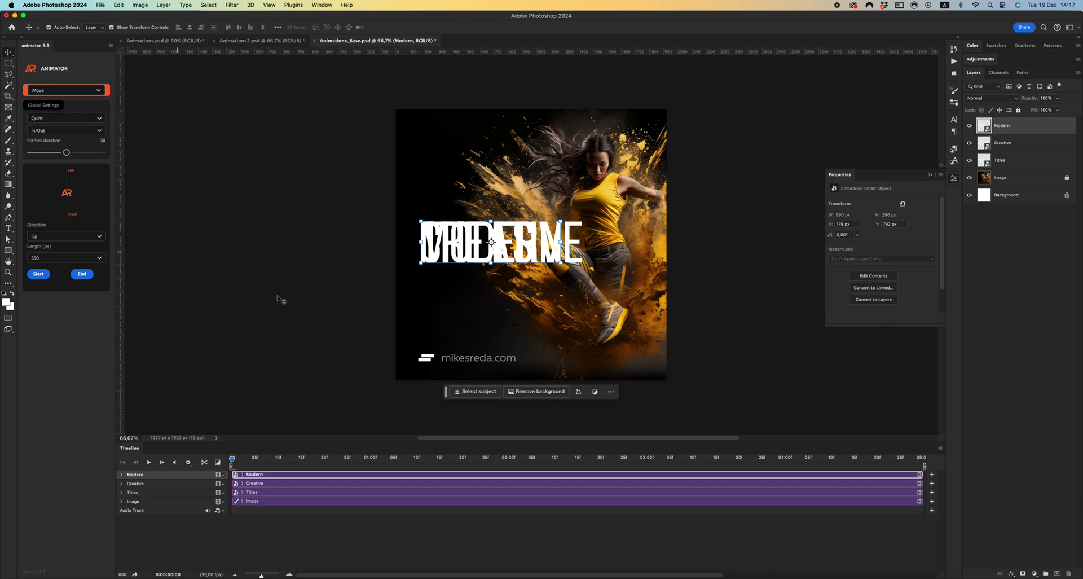
{"action": "left_click_drag", "start_coordinate": [969, 145], "coordinate": [974, 161]}
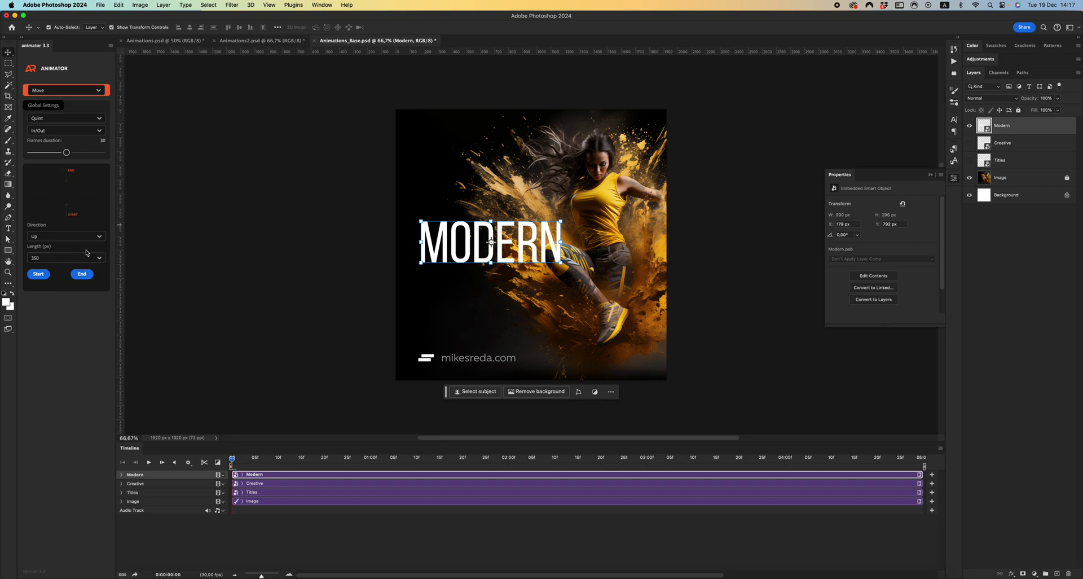
- Generate MODERN's Animator intro and outro Move keyframes and scrub the timeline to preview them
{"action": "left_click", "coordinate": [38, 274]}
{"action": "left_click", "coordinate": [127, 474]}
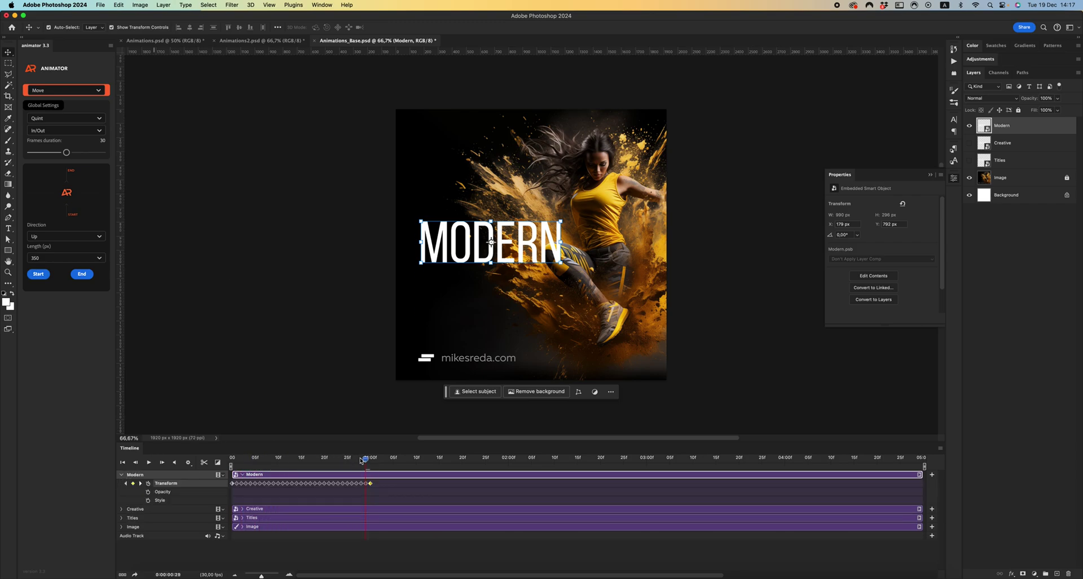
{"action": "left_click_drag", "start_coordinate": [366, 461], "coordinate": [509, 457]}
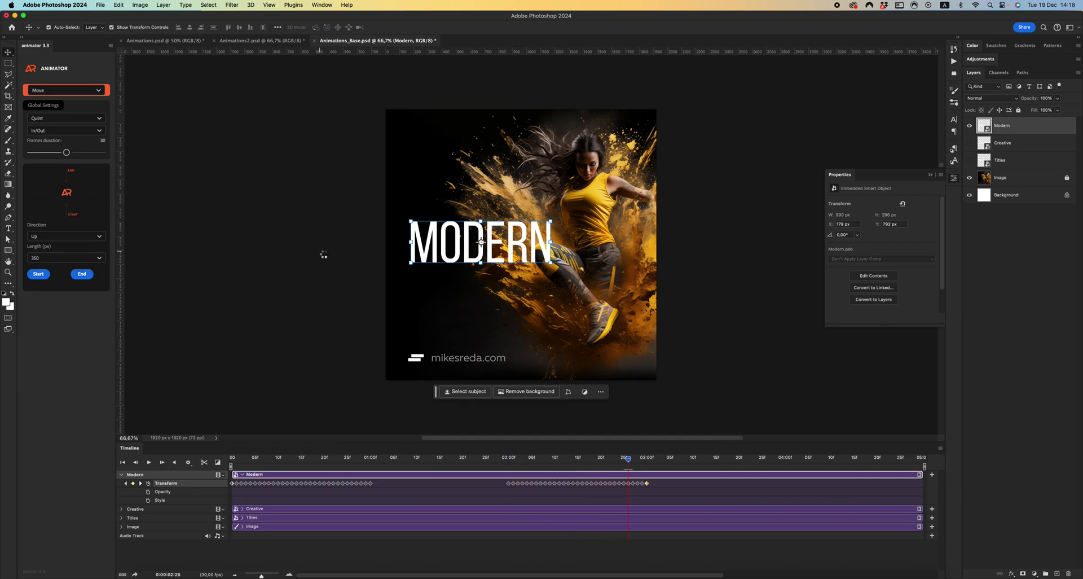
{"action": "left_click_drag", "start_coordinate": [648, 458], "coordinate": [397, 458]}
{"action": "left_click", "coordinate": [121, 475]}
- Select Creative, expand the Creative and Titles tracks, and show Creative while keeping Titles hidden
{"action": "left_click", "coordinate": [122, 483]}
{"action": "left_click", "coordinate": [121, 484]}
{"action": "left_click", "coordinate": [121, 518]}
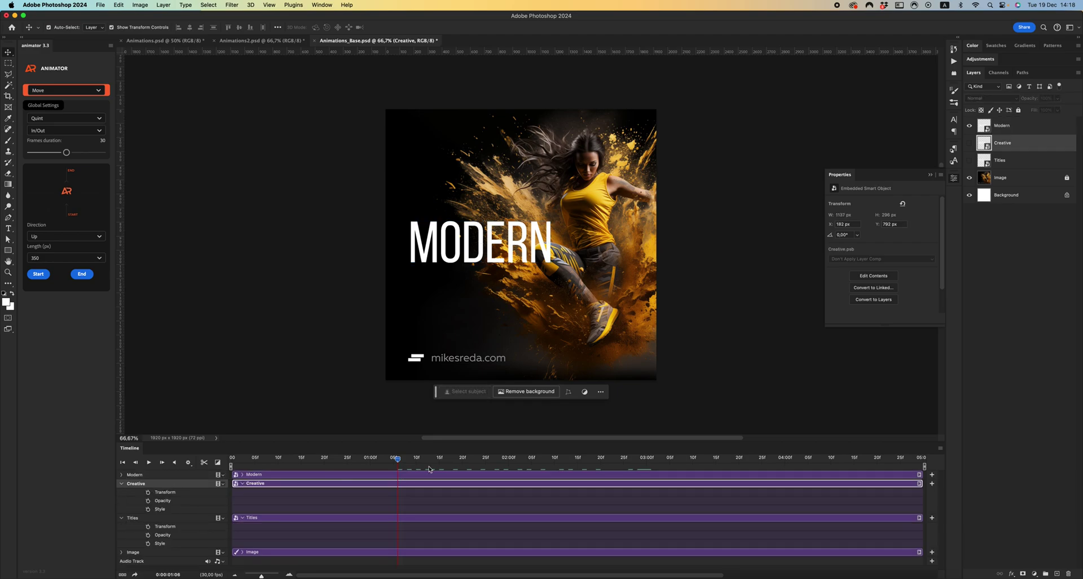
{"action": "left_click", "coordinate": [969, 143]}
{"action": "left_click", "coordinate": [969, 160]}
{"action": "left_click", "coordinate": [969, 160]}
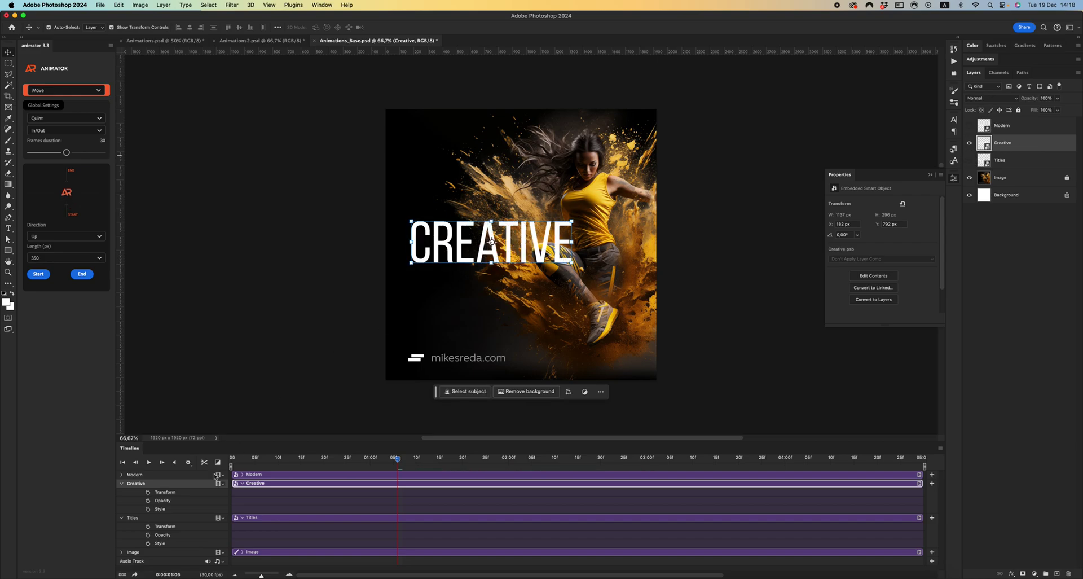
- Set Animator travel to 500 px, animate Creative from 0:00 and add its exit at 2:00
{"action": "left_click", "coordinate": [232, 457]}
{"action": "left_click", "coordinate": [83, 258]}
{"action": "scroll", "coordinate": [59, 336], "scroll_direction": "down", "scroll_amount": 2}
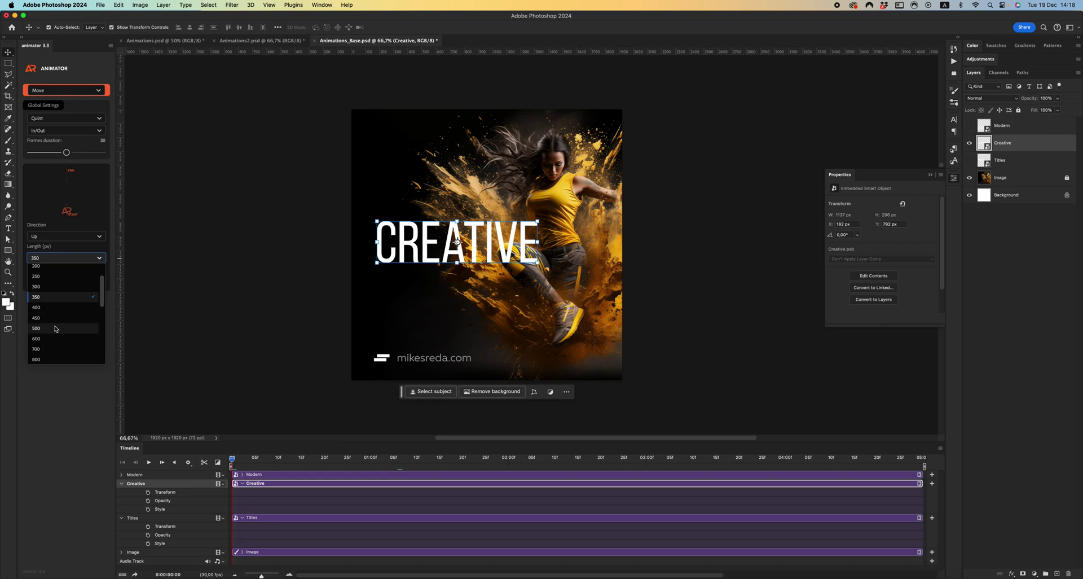
{"action": "left_click", "coordinate": [55, 328]}
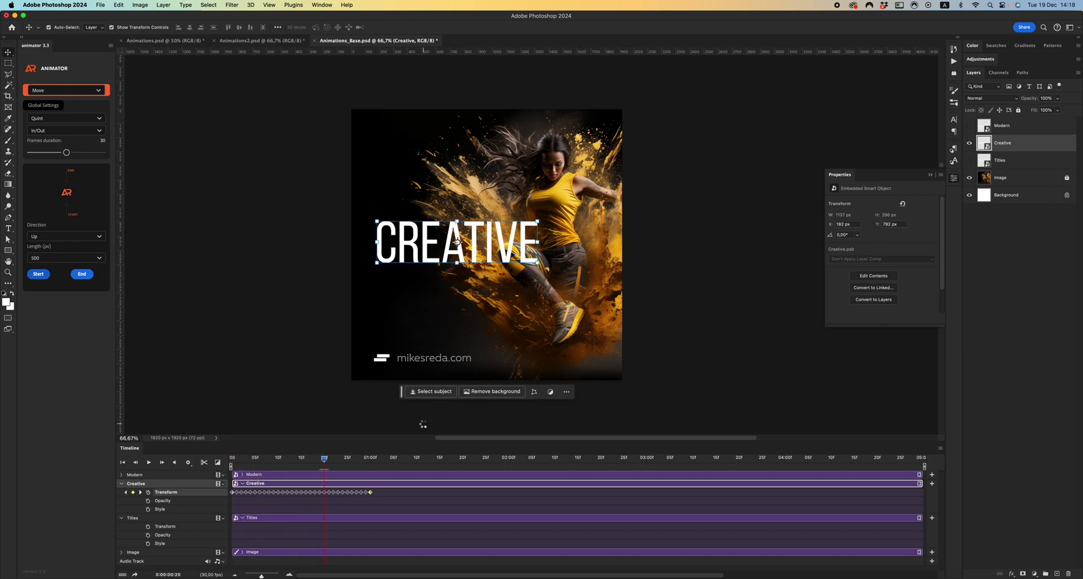
{"action": "left_click", "coordinate": [509, 462]}
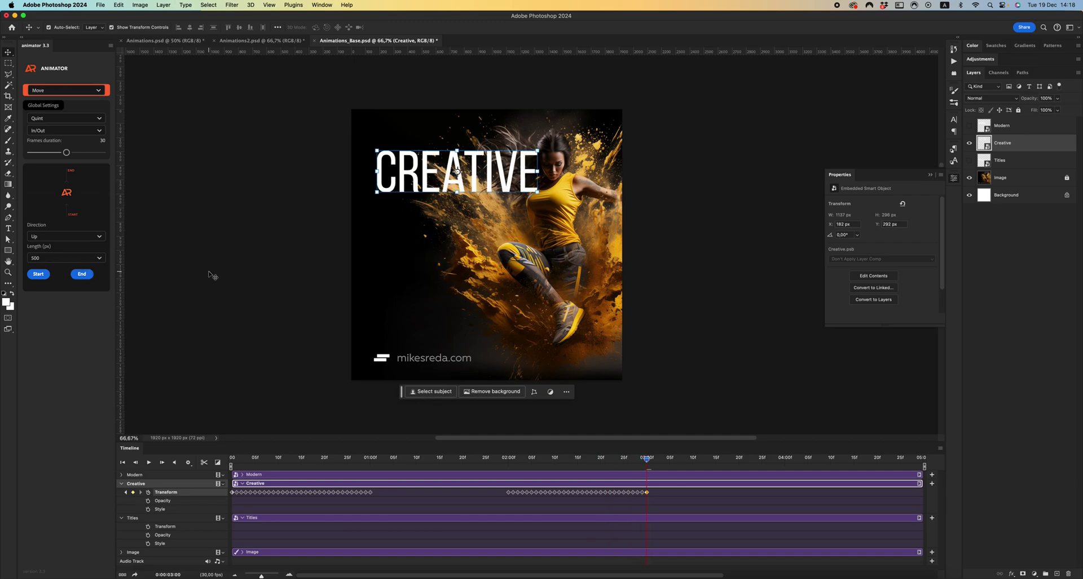
{"action": "left_click", "coordinate": [121, 484]}
- Select Titles, set Animator travel to 700 px, and show Titles while hiding Creative
{"action": "left_click", "coordinate": [284, 492]}
{"action": "left_click", "coordinate": [232, 458]}
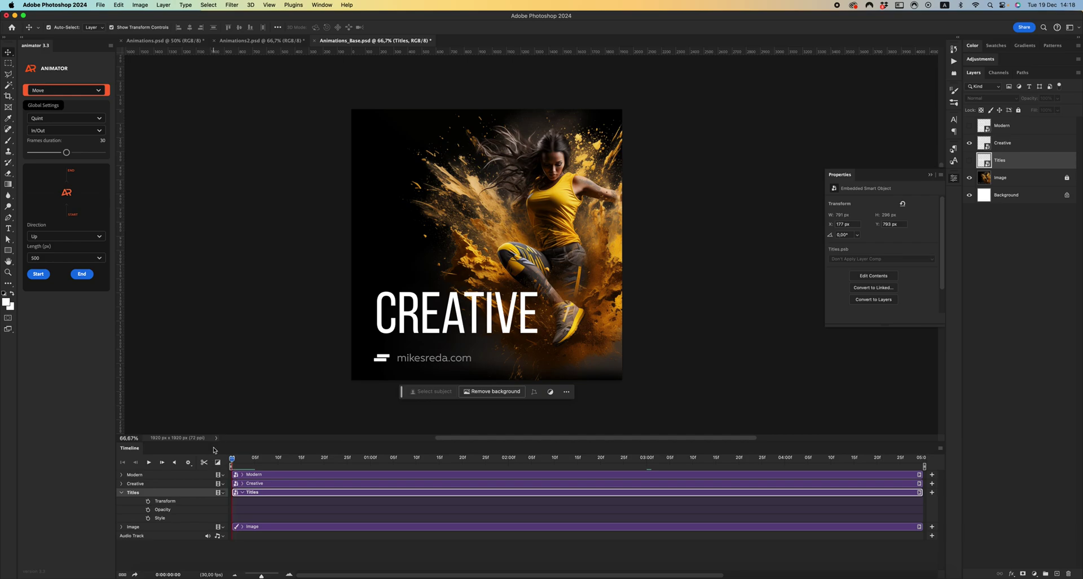
{"action": "left_click", "coordinate": [53, 259]}
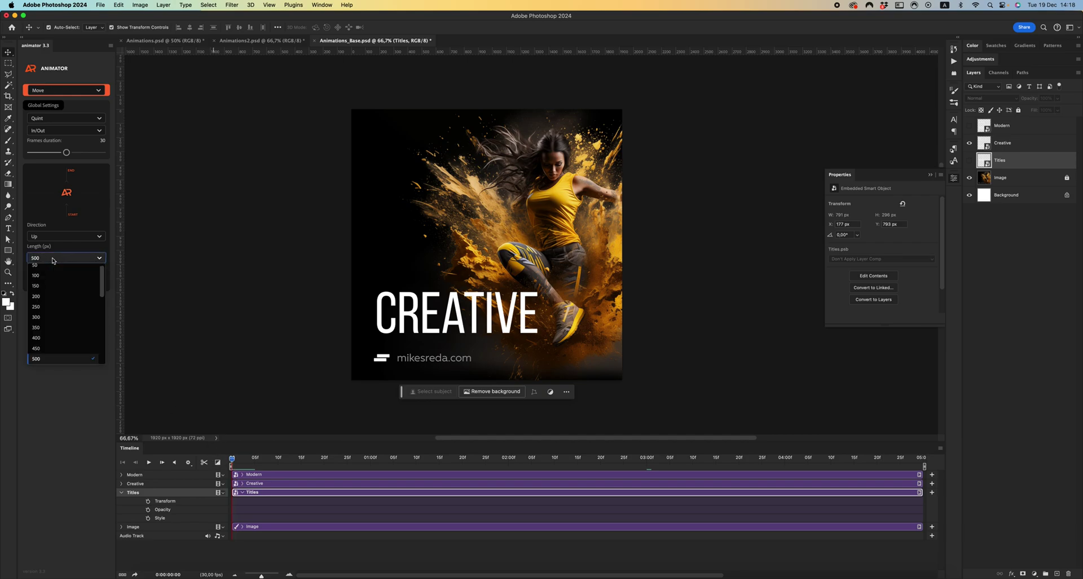
{"action": "left_click", "coordinate": [53, 337]}
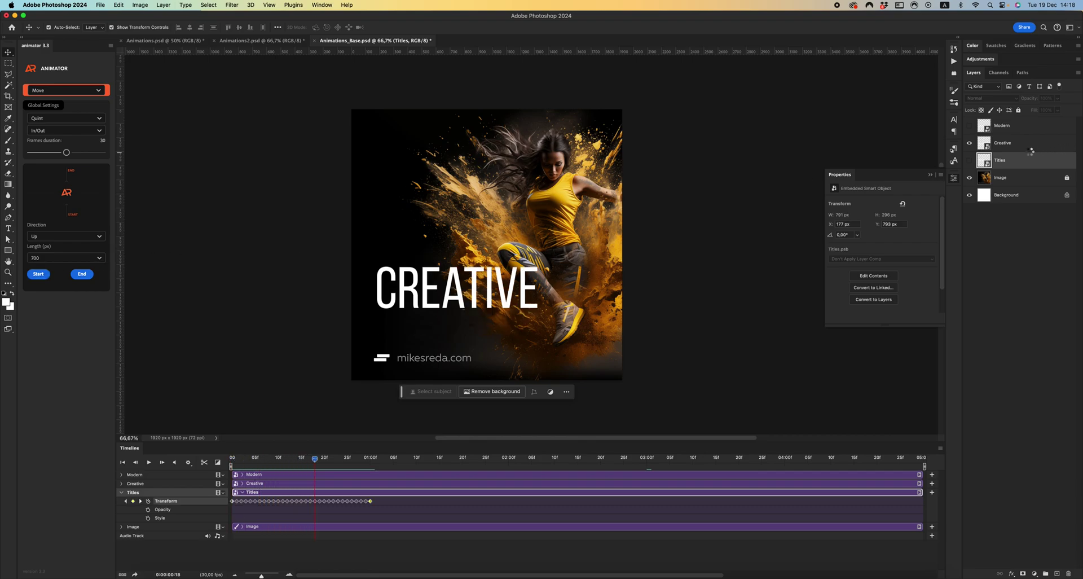
{"action": "left_click", "coordinate": [969, 160]}
{"action": "left_click", "coordinate": [969, 143]}
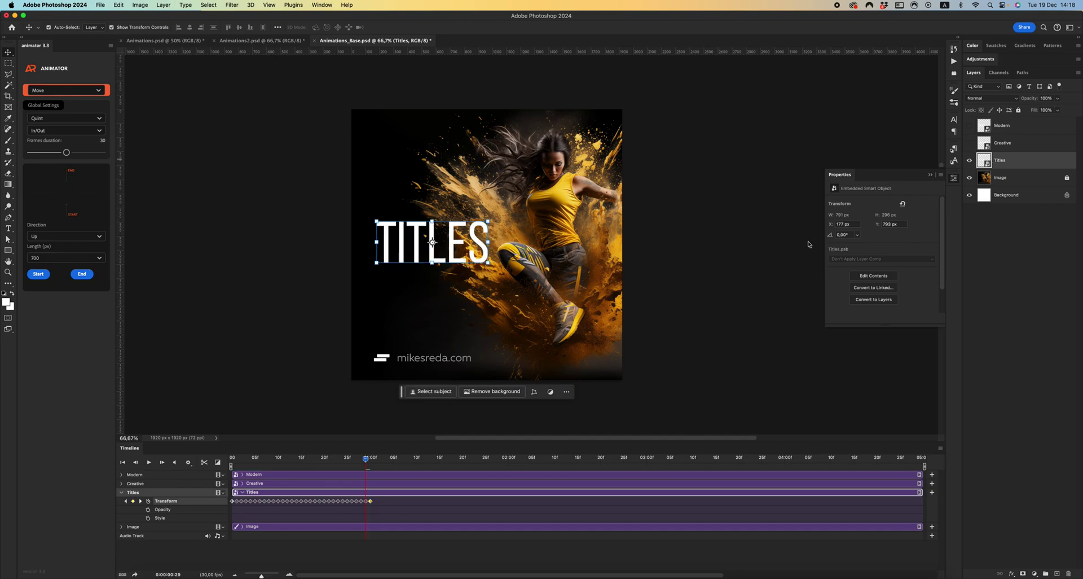
- Clear Titles' existing transform keyframes and generate its exit animation at the 2:00 mark
{"action": "left_click_drag", "start_coordinate": [366, 458], "coordinate": [216, 451]}
{"action": "left_click", "coordinate": [148, 501]}
{"action": "left_click", "coordinate": [509, 458]}
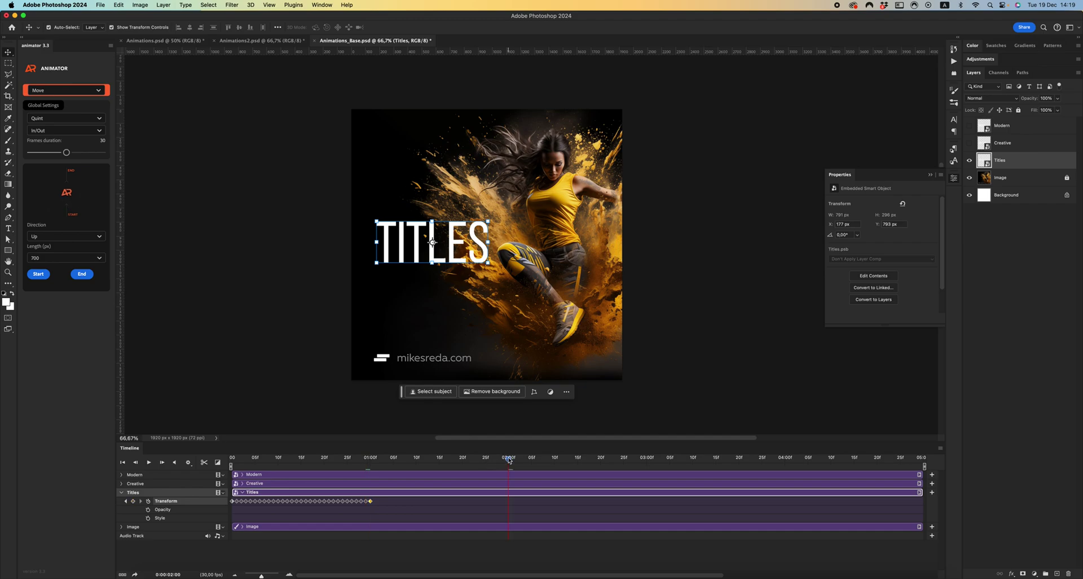
{"action": "left_click", "coordinate": [82, 274]}
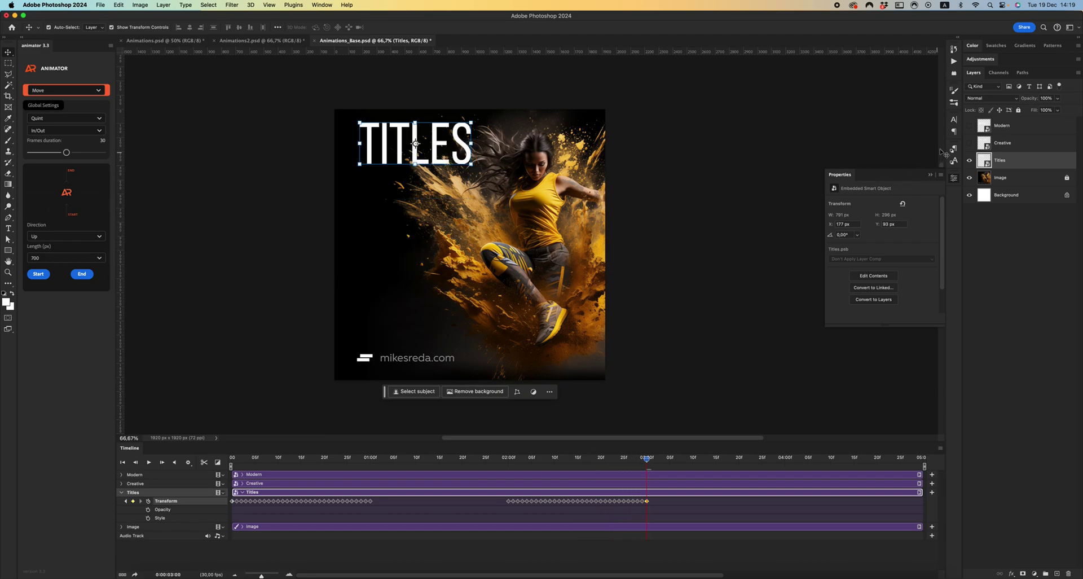
- Show the Modern and Creative layers and preview all three titles at an early frame
{"action": "left_click", "coordinate": [968, 142]}
{"action": "left_click", "coordinate": [968, 125]}
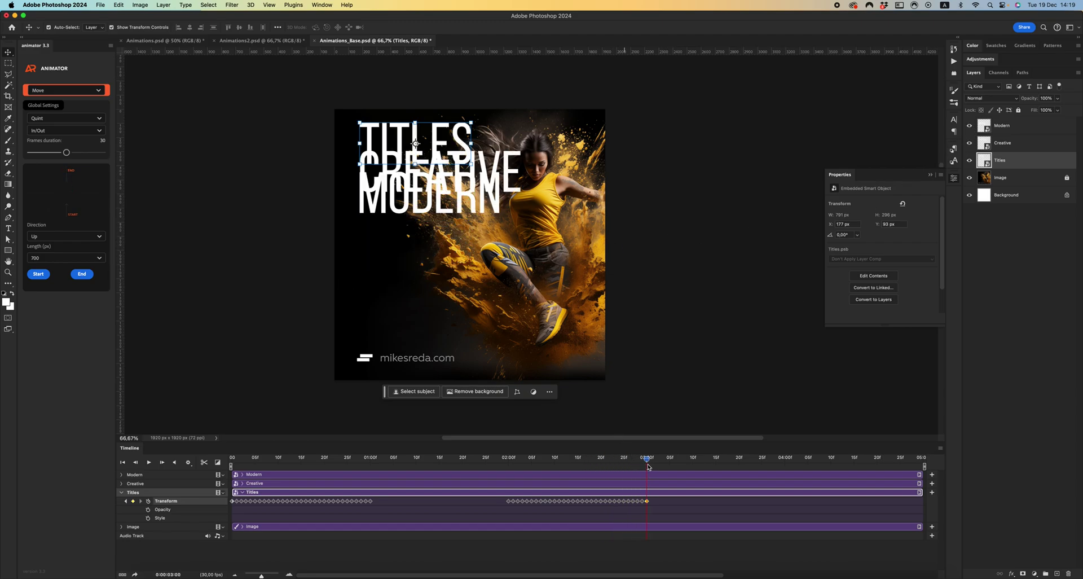
{"action": "mouse_move", "coordinate": [648, 467]}
{"action": "left_mouse_down"}
{"action": "mouse_move", "coordinate": [309, 460]}
{"action": "mouse_move", "coordinate": [655, 457]}
{"action": "left_mouse_up"}
- Preview the finished title animation in Animations2.psd, then return to Animations_Base.psd
{"action": "left_click", "coordinate": [272, 42]}
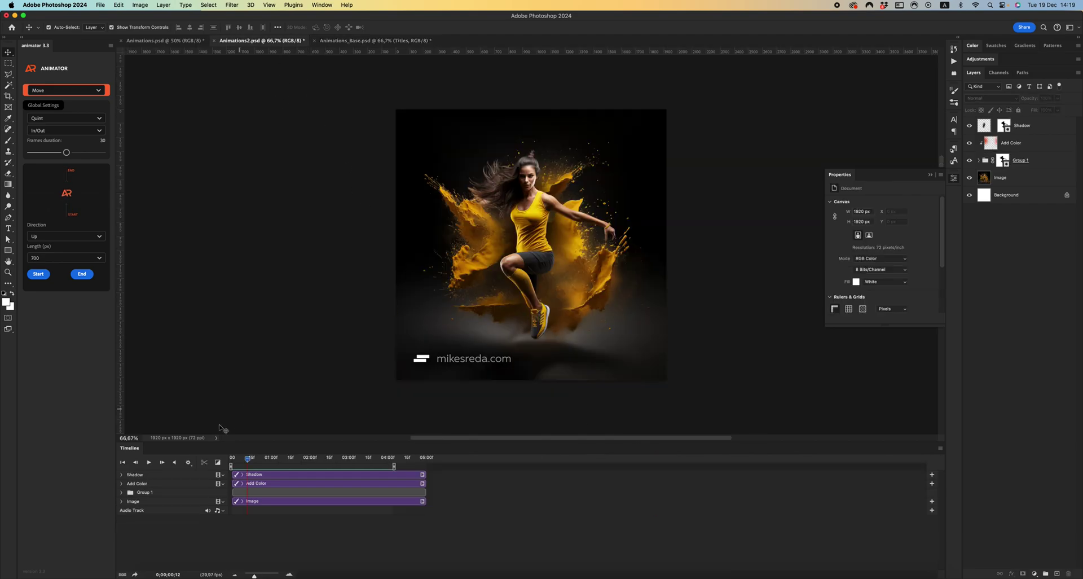
{"action": "left_click_drag", "start_coordinate": [247, 458], "coordinate": [296, 458]}
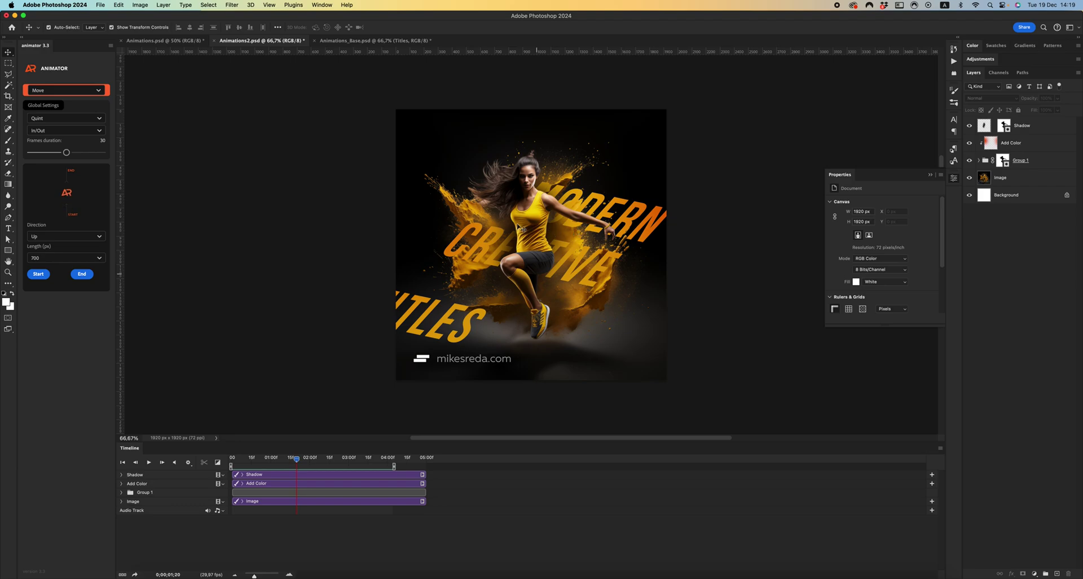
{"action": "left_click", "coordinate": [387, 42]}
- Hide Modern and Creative so only TITLES shows, and undo an accidental TITLES move
{"action": "left_click_drag", "start_coordinate": [653, 458], "coordinate": [449, 458]}
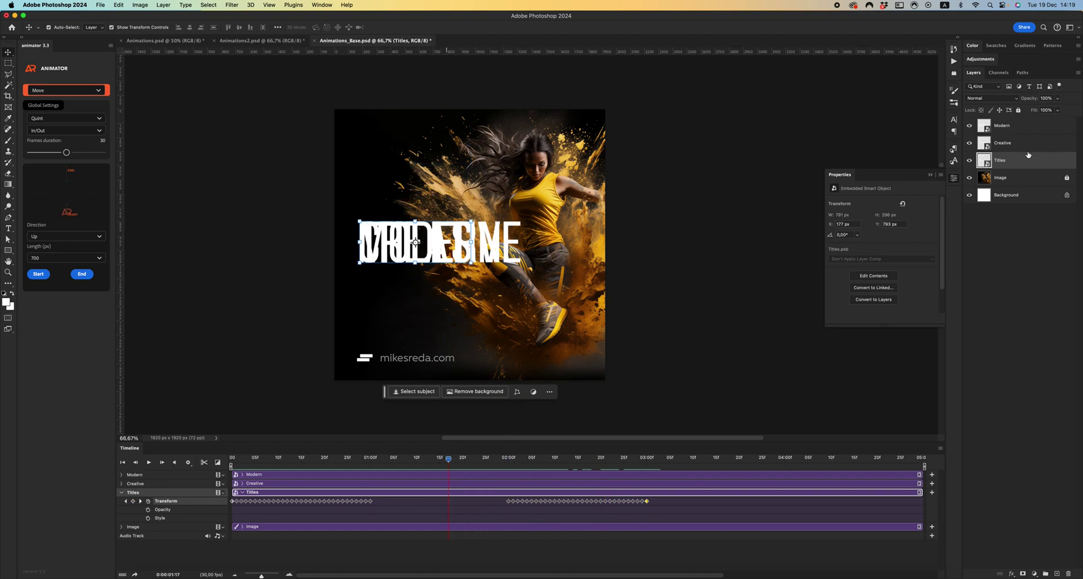
{"action": "left_click", "coordinate": [969, 125]}
{"action": "left_click", "coordinate": [968, 143]}
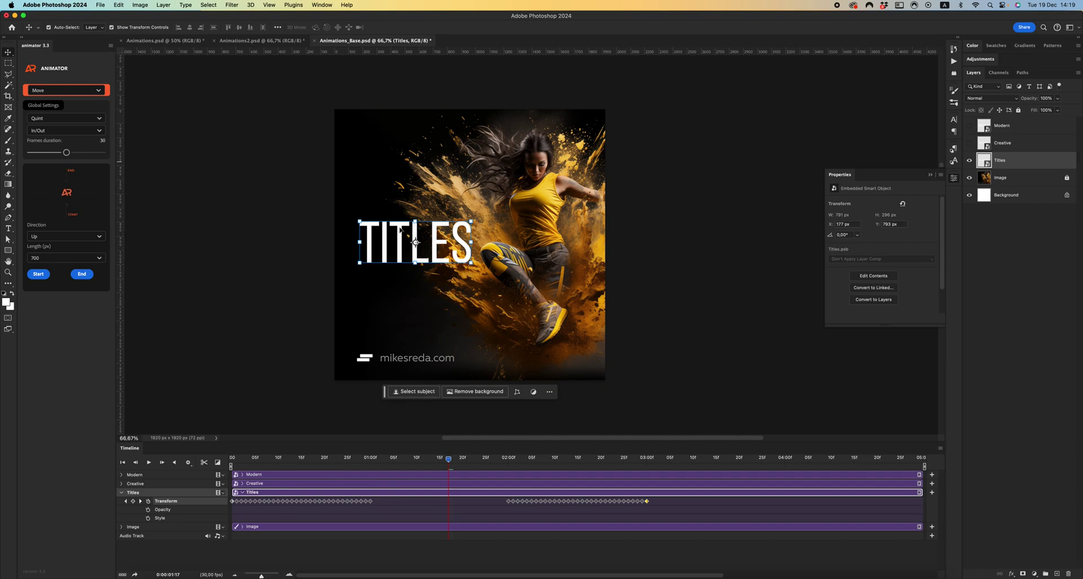
{"action": "left_click_drag", "start_coordinate": [401, 228], "coordinate": [480, 181]}
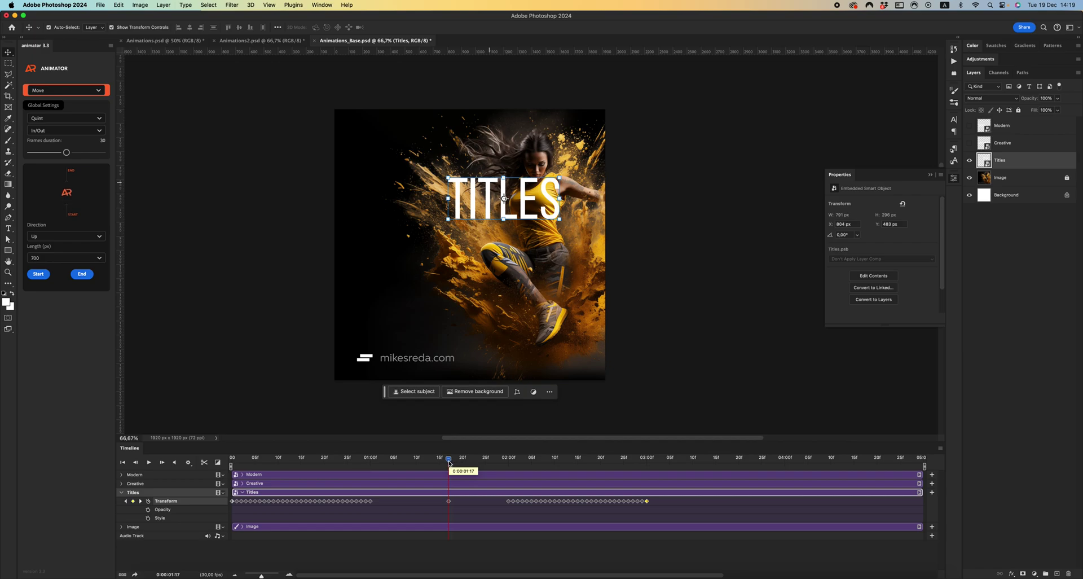
{"action": "mouse_move", "coordinate": [449, 461]}
{"action": "left_mouse_down"}
{"action": "mouse_move", "coordinate": [278, 456]}
{"action": "mouse_move", "coordinate": [497, 457]}
{"action": "mouse_move", "coordinate": [449, 467]}
{"action": "left_mouse_up"}
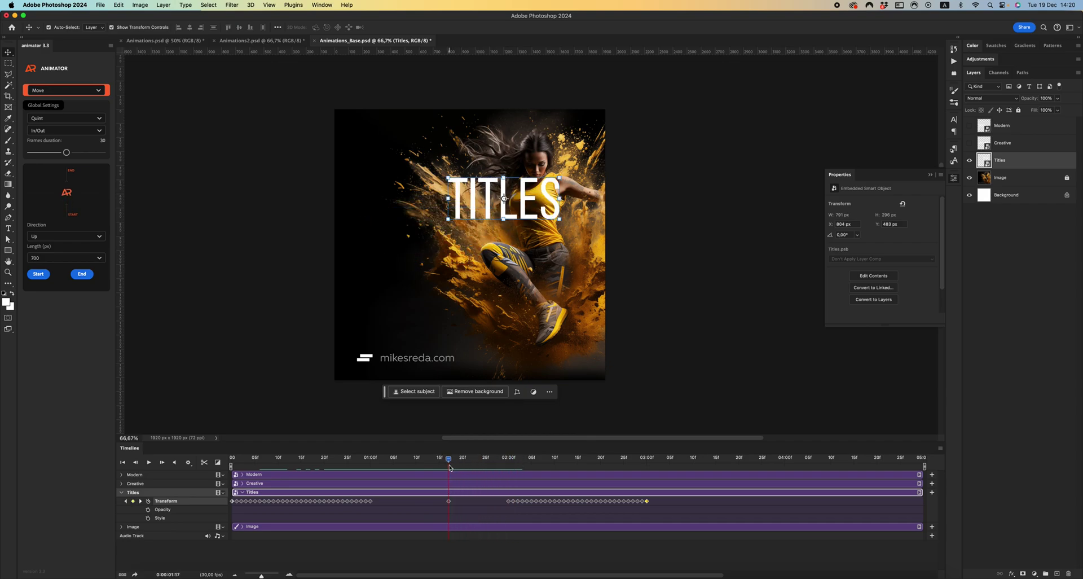
{"action": "key", "text": "super+z"}
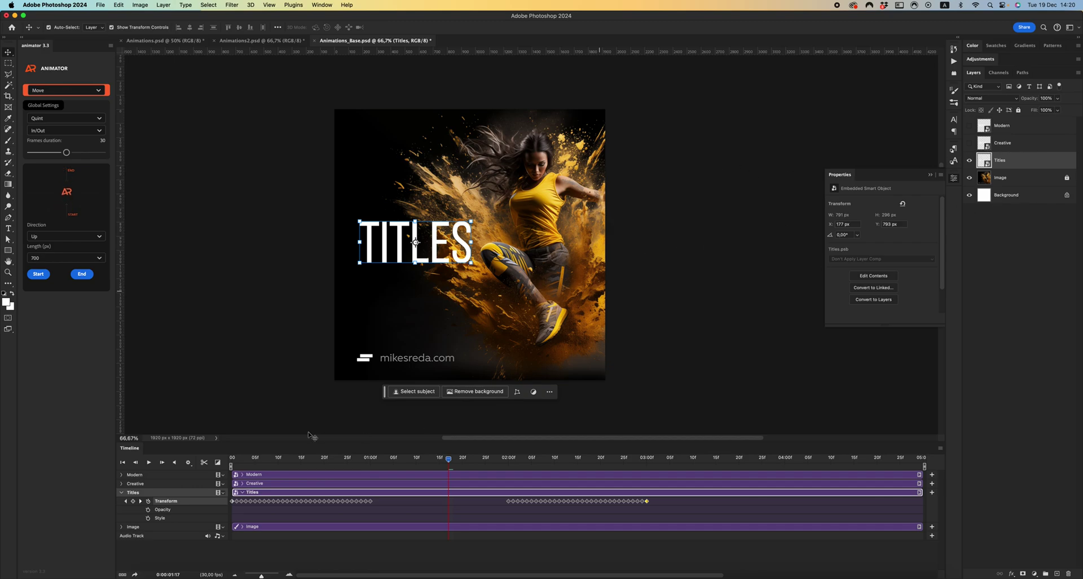
- Rewind to the first frame and place duplicated background copies above the image
{"action": "left_click", "coordinate": [229, 460]}
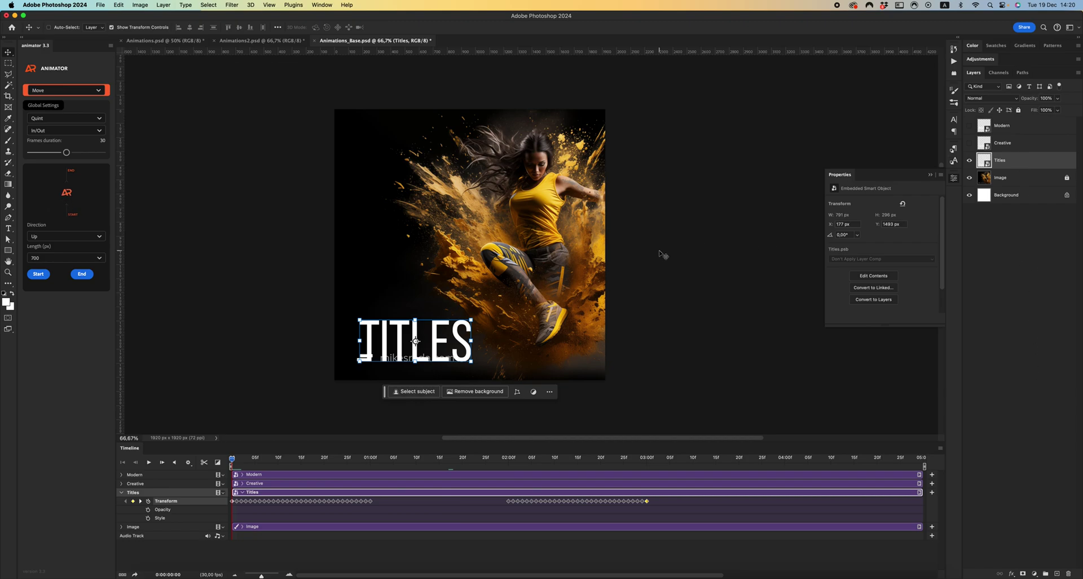
{"action": "left_click", "coordinate": [1031, 194]}
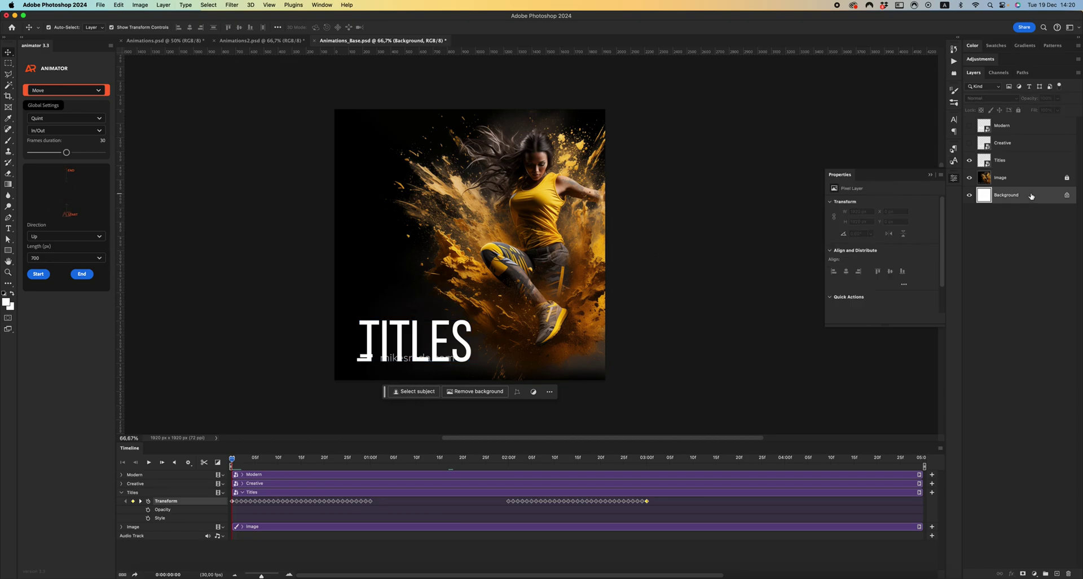
{"action": "key", "text": "super+j"}
{"action": "left_click_drag", "start_coordinate": [1012, 196], "coordinate": [1009, 138]}
- Convert Titles, Creative and Modern, each paired with a background copy, into smart objects
{"action": "left_click", "coordinate": [1001, 195]}
{"action": "left_click", "coordinate": [1010, 212], "text": "shift"}
{"action": "right_click", "coordinate": [1012, 199]}
{"action": "left_click", "coordinate": [970, 262]}
{"action": "left_click", "coordinate": [1004, 179]}
{"action": "left_click", "coordinate": [1003, 162], "text": "shift"}
{"action": "right_click", "coordinate": [1003, 162]}
{"action": "left_click", "coordinate": [1021, 263]}
{"action": "left_click", "coordinate": [1015, 146]}
{"action": "left_click", "coordinate": [1010, 125], "text": "shift"}
{"action": "right_click", "coordinate": [1012, 125]}
{"action": "left_click", "coordinate": [973, 231]}
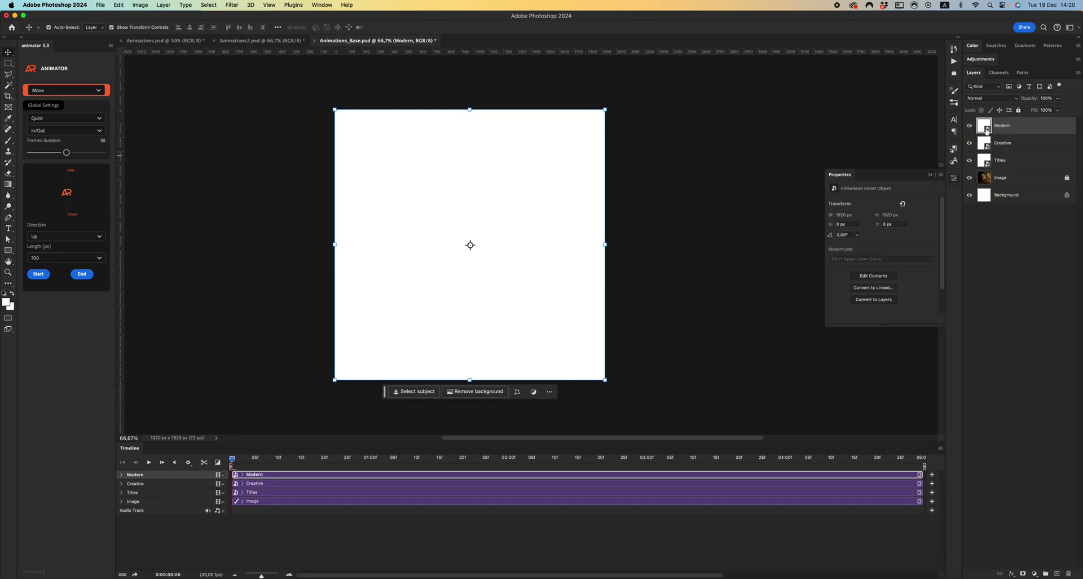
- Open, save and close the Modern, Creative and Titles smart object contents in turn
{"action": "double_click", "coordinate": [984, 127]}
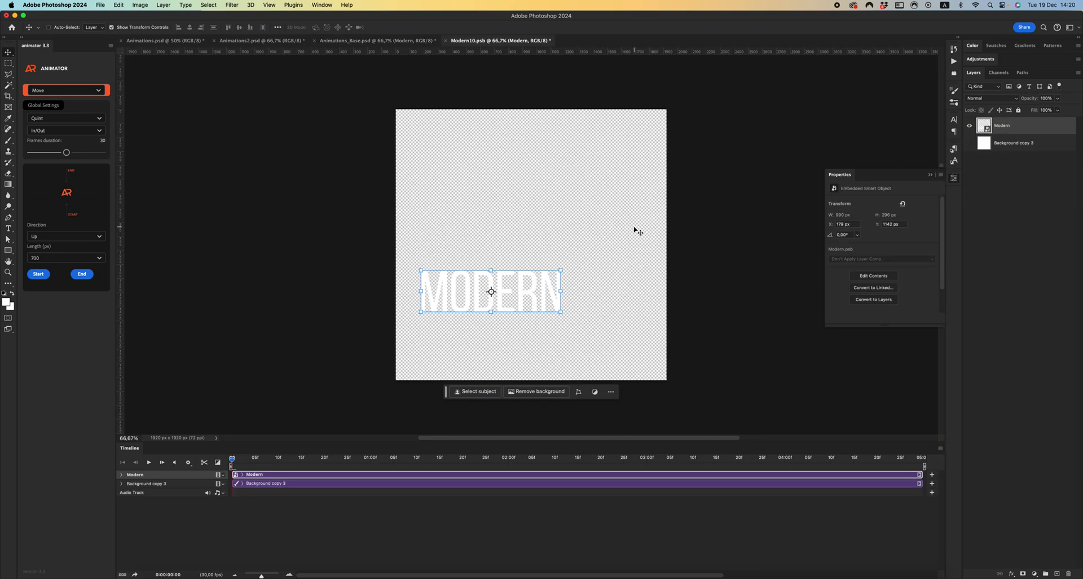
{"action": "key", "text": "super+s"}
{"action": "key", "text": "super+w"}
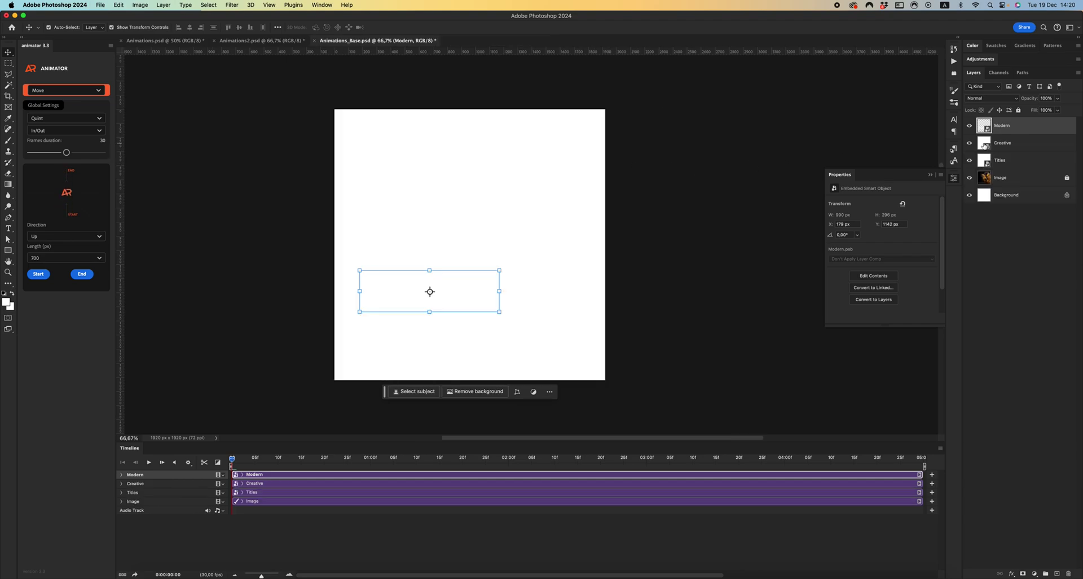
{"action": "double_click", "coordinate": [984, 146]}
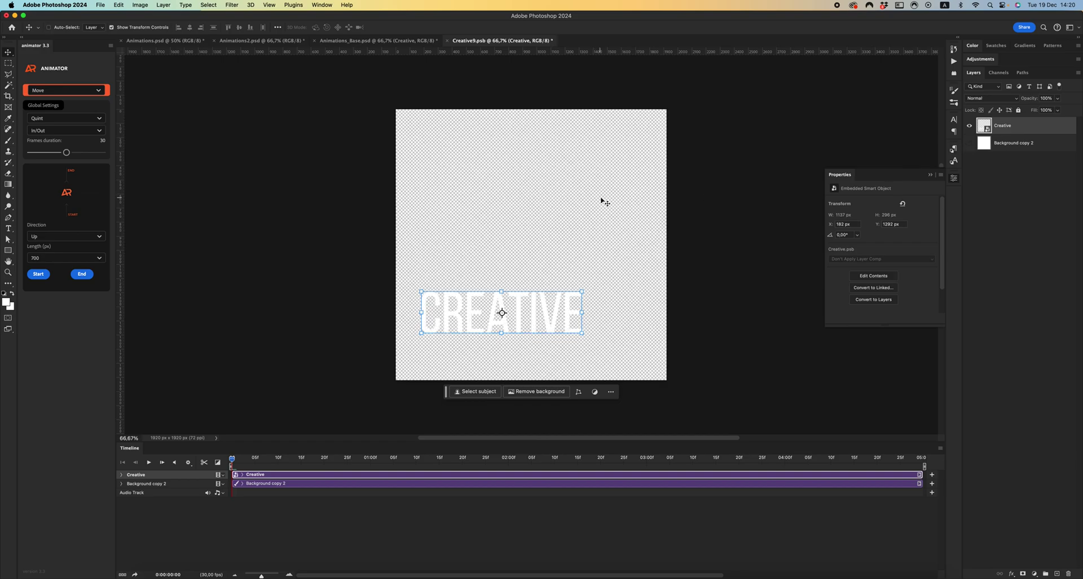
{"action": "key", "text": "super+w"}
{"action": "double_click", "coordinate": [986, 162]}
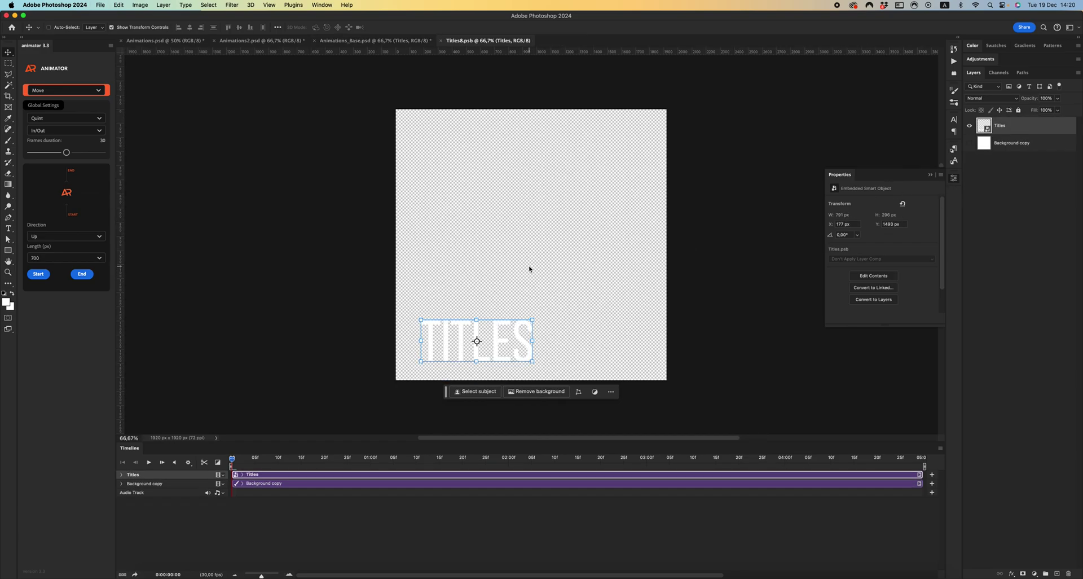
{"action": "key", "text": "super+w"}
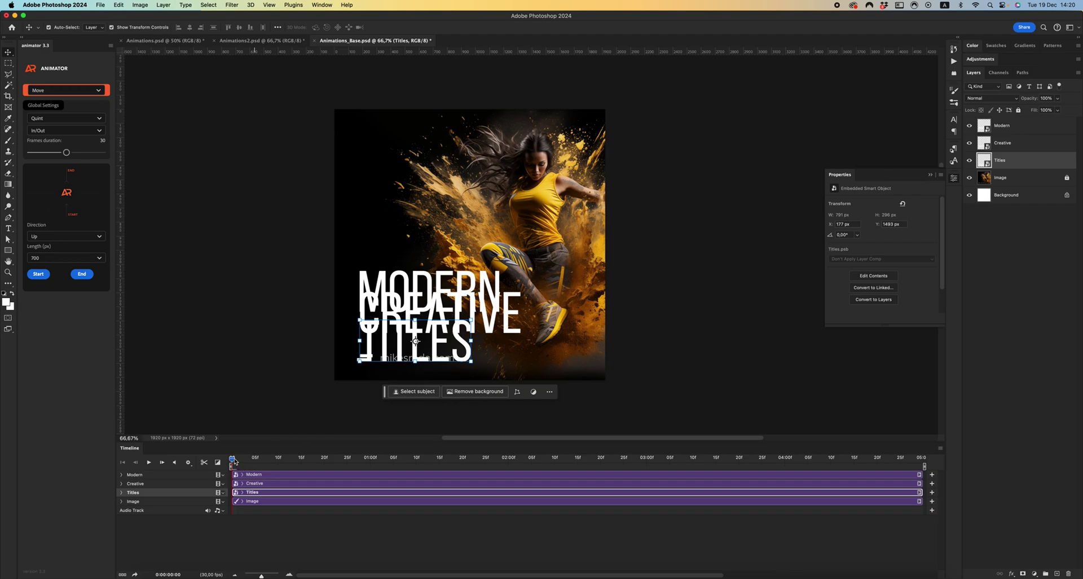
- Play the title animation, test moving MODERN and undo it, then transform Modern
{"action": "key", "text": "space"}
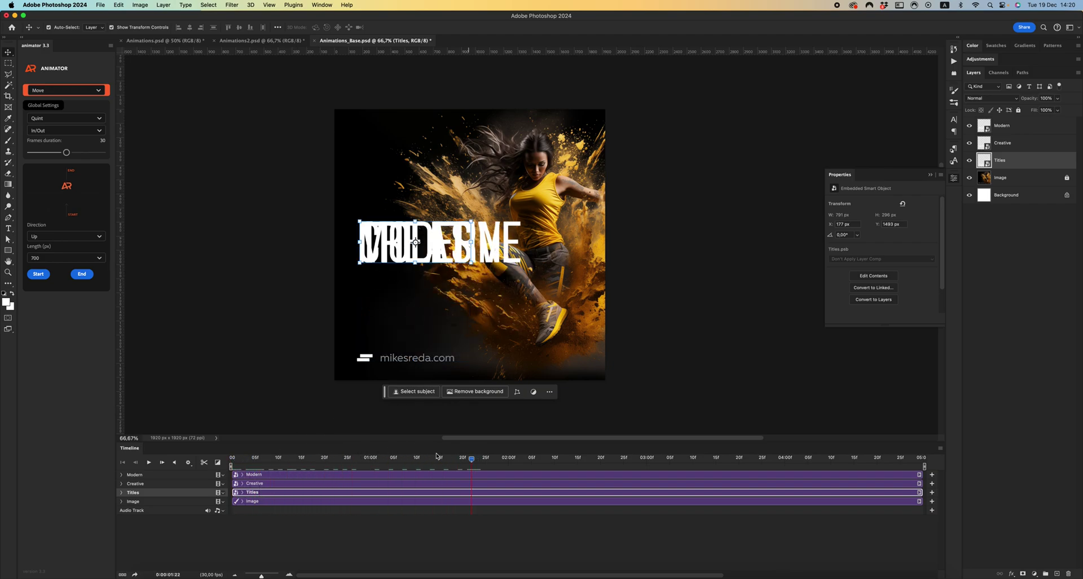
{"action": "key", "text": "space"}
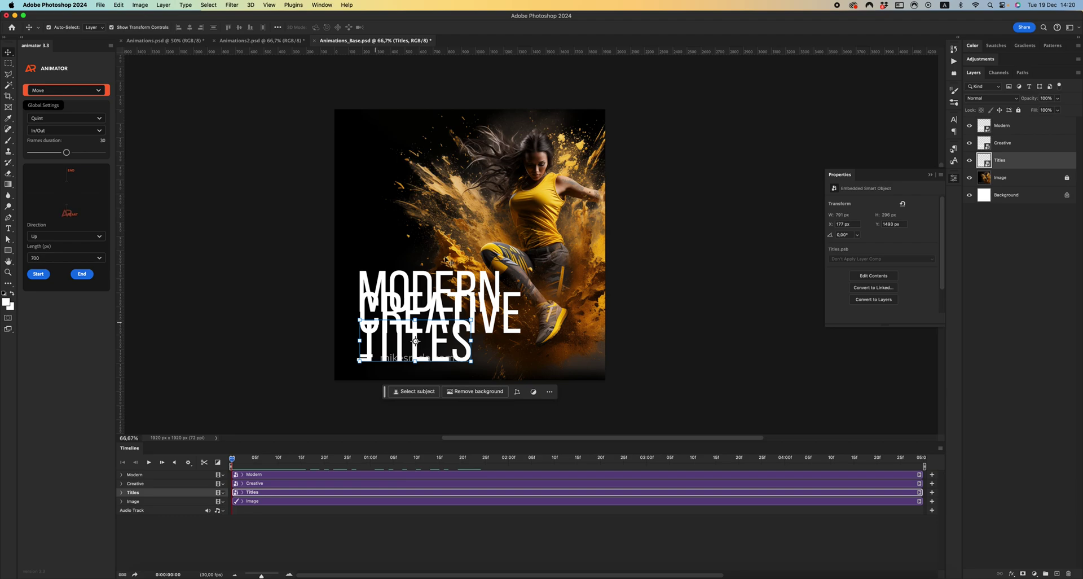
{"action": "left_click", "coordinate": [430, 292]}
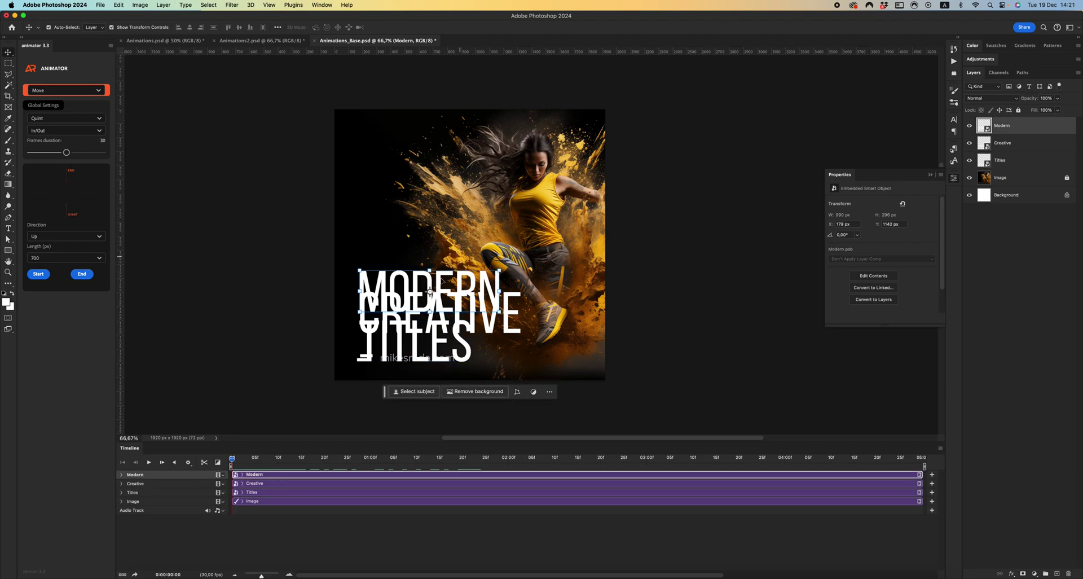
{"action": "left_click_drag", "start_coordinate": [429, 291], "coordinate": [514, 213]}
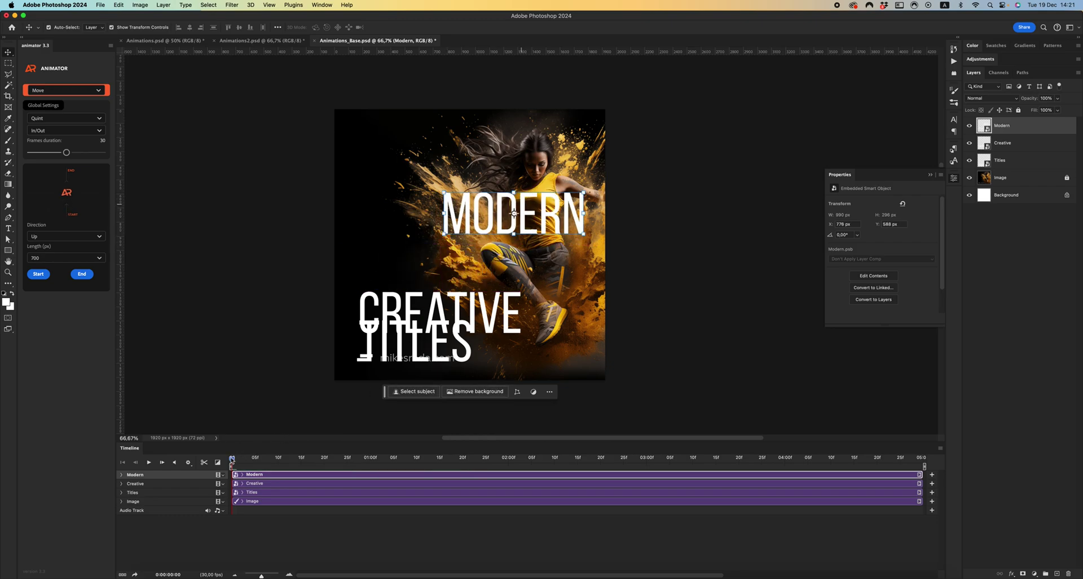
{"action": "mouse_move", "coordinate": [232, 459]}
{"action": "left_mouse_down"}
{"action": "mouse_move", "coordinate": [358, 458]}
{"action": "mouse_move", "coordinate": [231, 458]}
{"action": "left_mouse_up"}
{"action": "key", "text": "super+z"}
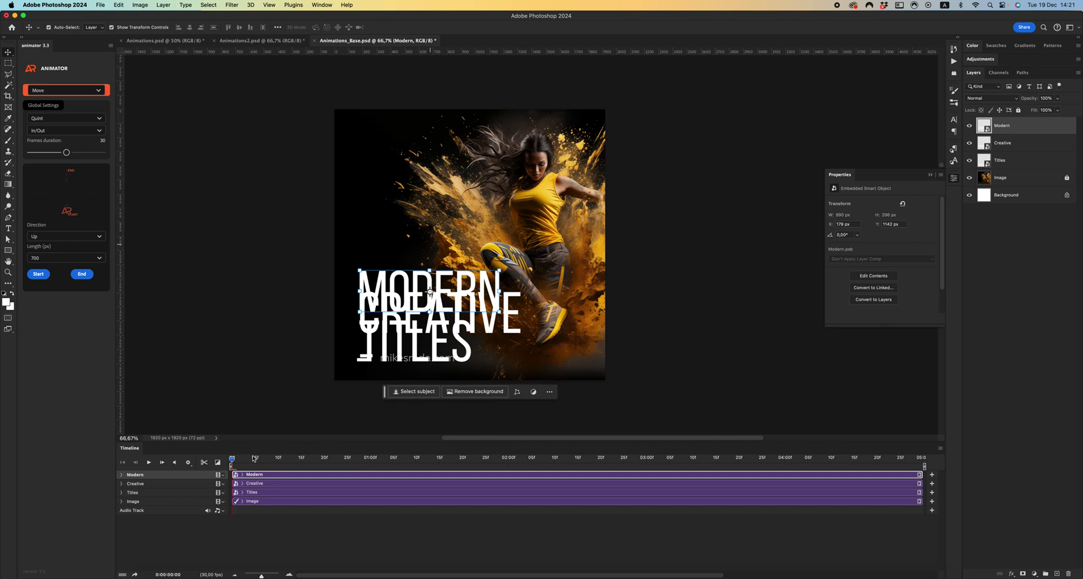
{"action": "key", "text": "space"}
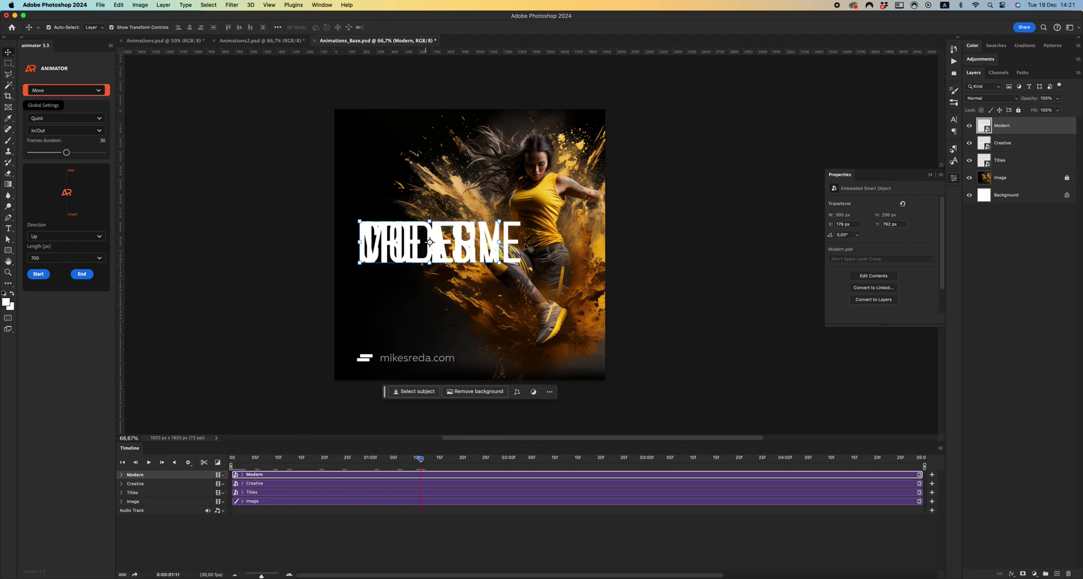
{"action": "key", "text": "super+t"}
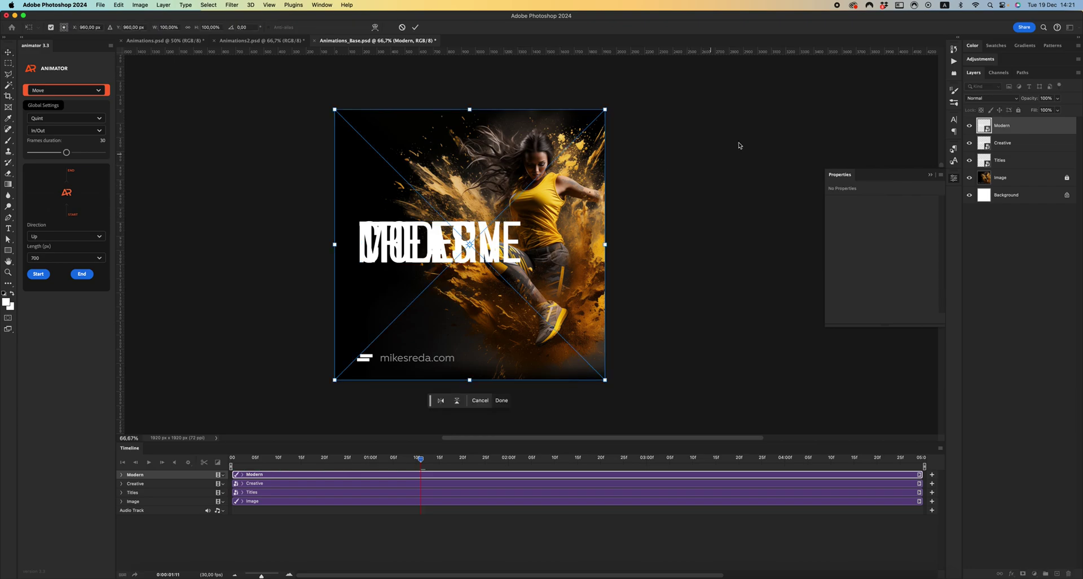
- Move all three title layers together and skew them so the right side rises
{"action": "key", "text": "Escape"}
{"action": "left_click", "coordinate": [1008, 162], "text": "shift"}
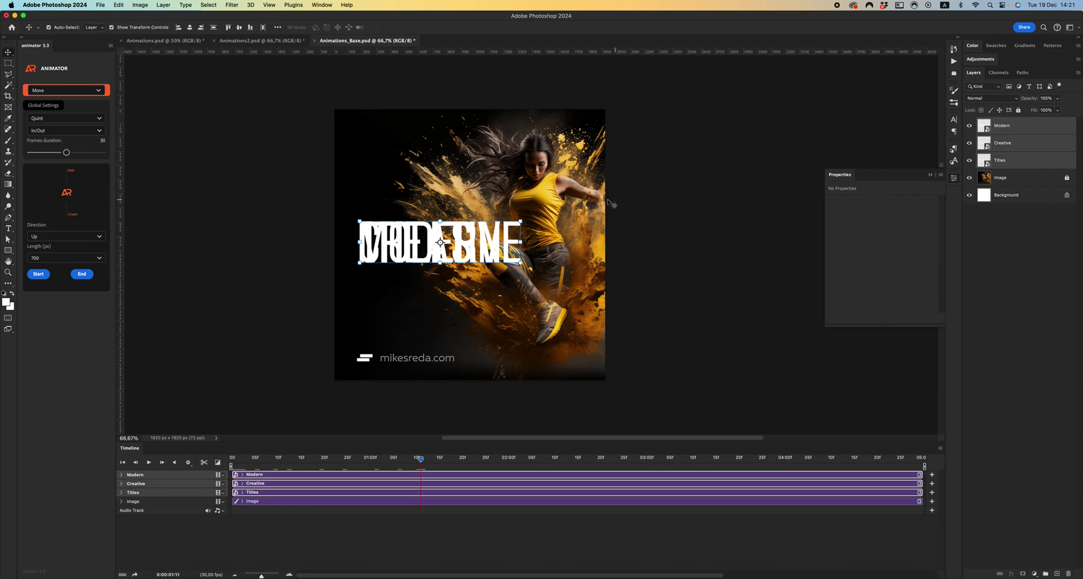
{"action": "mouse_move", "coordinate": [459, 247]}
{"action": "left_mouse_down"}
{"action": "mouse_move", "coordinate": [455, 229]}
{"action": "mouse_move", "coordinate": [476, 244]}
{"action": "left_mouse_up"}
{"action": "right_click", "coordinate": [486, 227]}
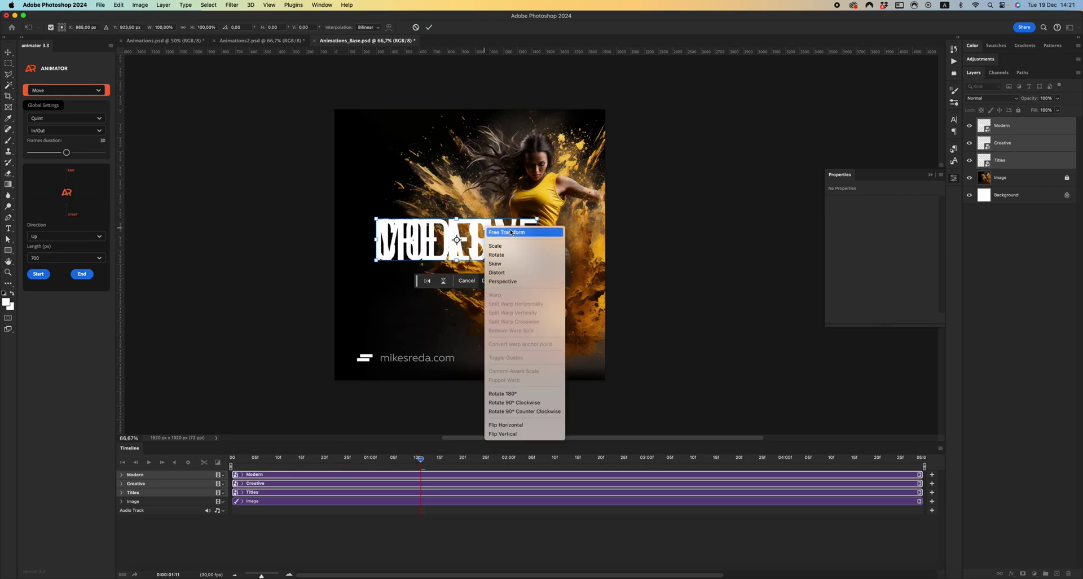
{"action": "left_click", "coordinate": [509, 232]}
{"action": "right_click", "coordinate": [461, 229]}
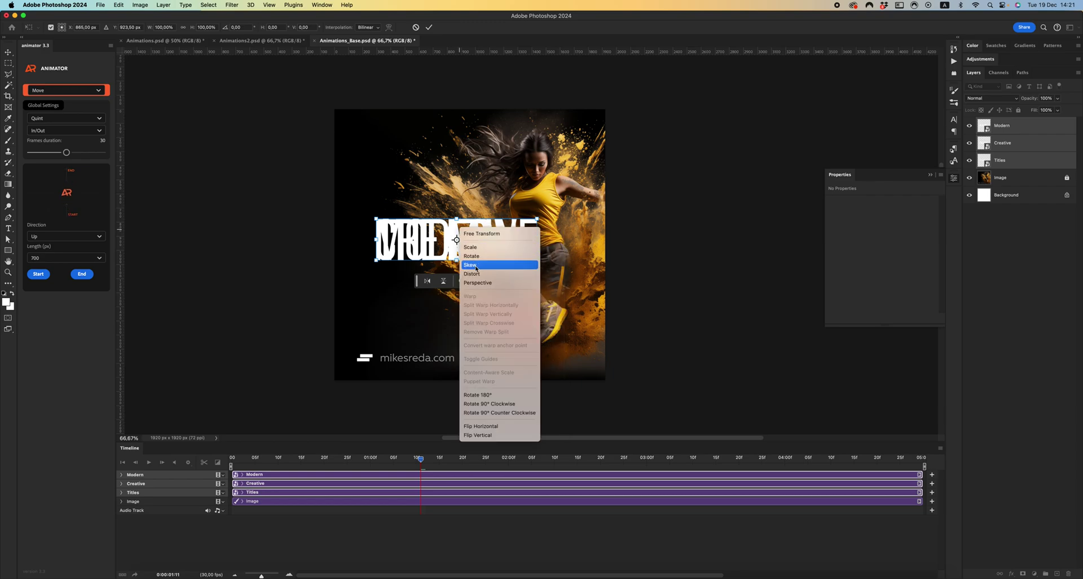
{"action": "left_click", "coordinate": [482, 265]}
{"action": "left_click_drag", "start_coordinate": [457, 220], "coordinate": [468, 220]}
{"action": "left_click_drag", "start_coordinate": [537, 239], "coordinate": [507, 193]}
{"action": "left_click_drag", "start_coordinate": [442, 194], "coordinate": [464, 221]}
{"action": "key", "text": "Return"}
- Reposition CREATIVE lower and move TITLES down and right into the diagonal stack
{"action": "left_click", "coordinate": [1008, 145]}
{"action": "key", "text": "super+t"}
{"action": "left_click_drag", "start_coordinate": [469, 199], "coordinate": [474, 232]}
{"action": "key", "text": "Return"}
{"action": "left_click", "coordinate": [1035, 163]}
{"action": "key", "text": "ctrl+t"}
{"action": "left_click_drag", "start_coordinate": [408, 84], "coordinate": [478, 264]}
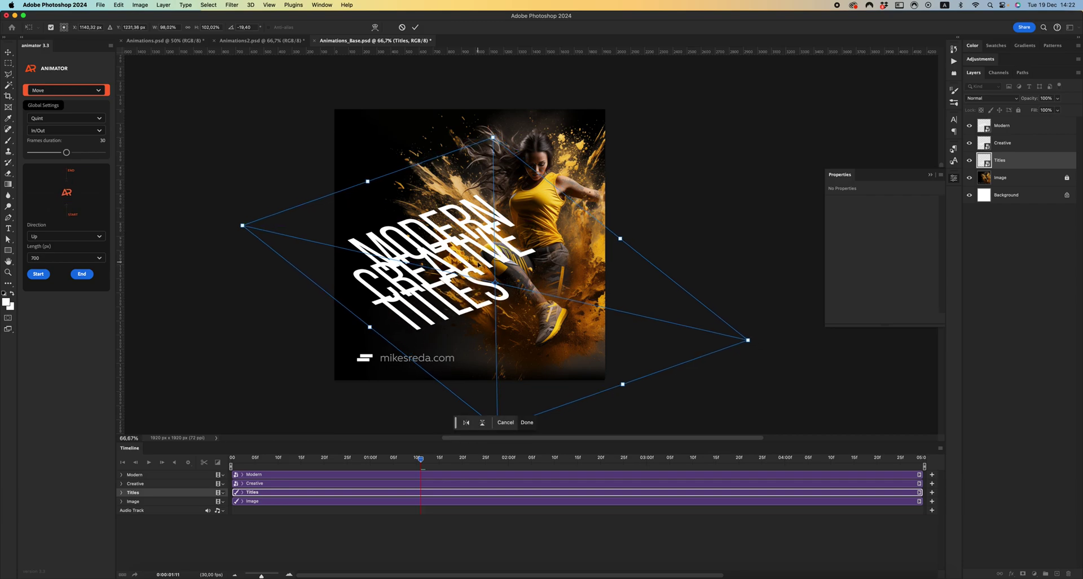
{"action": "key", "text": "Return"}
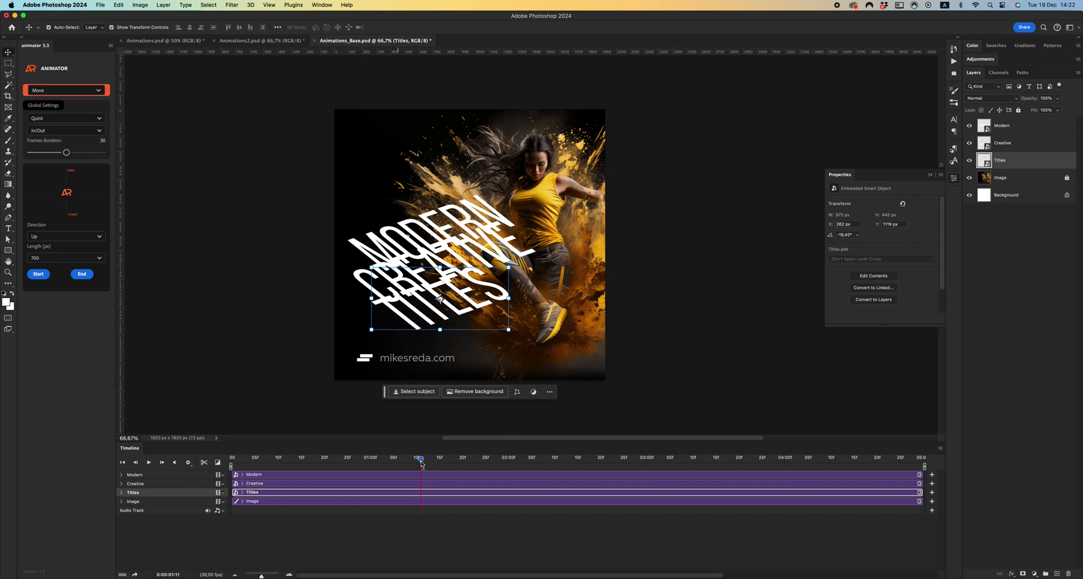
- Rewind the timeline, then open the Modern smart object's contents (Modern10.psb)
{"action": "left_click_drag", "start_coordinate": [422, 462], "coordinate": [220, 456]}
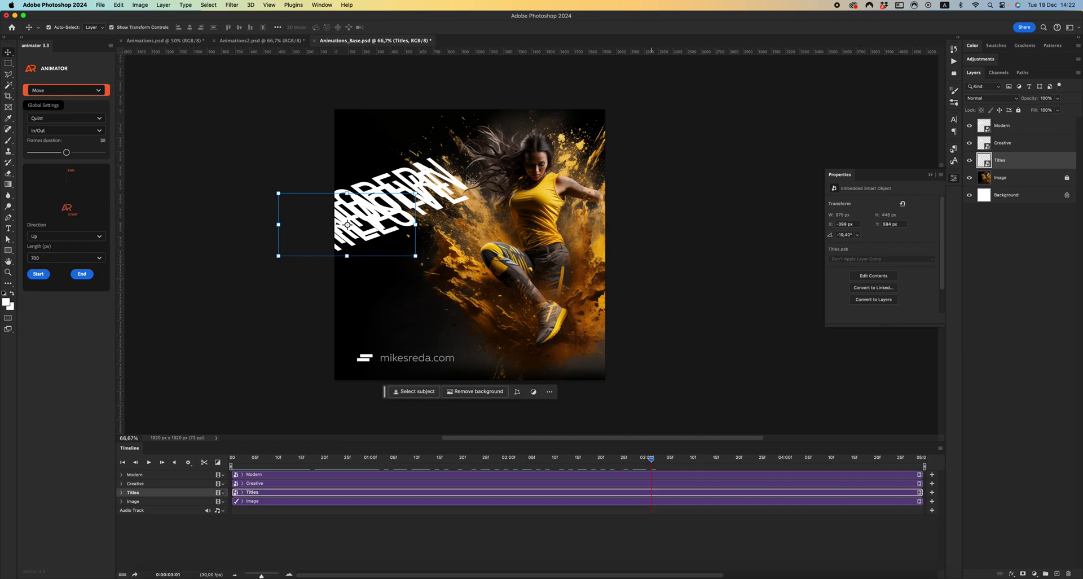
{"action": "left_click", "coordinate": [1039, 128]}
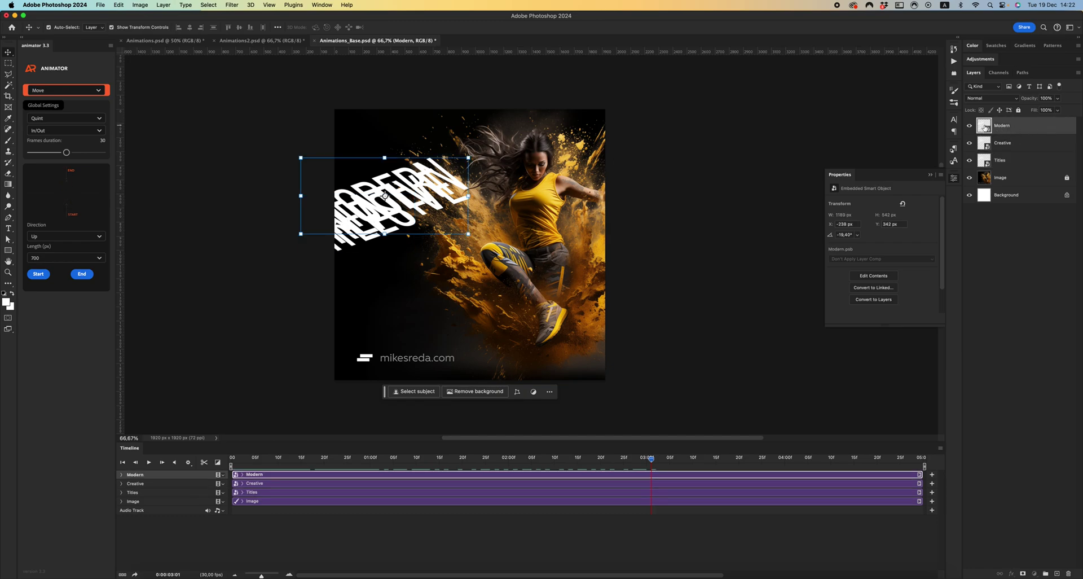
{"action": "double_click", "coordinate": [984, 126]}
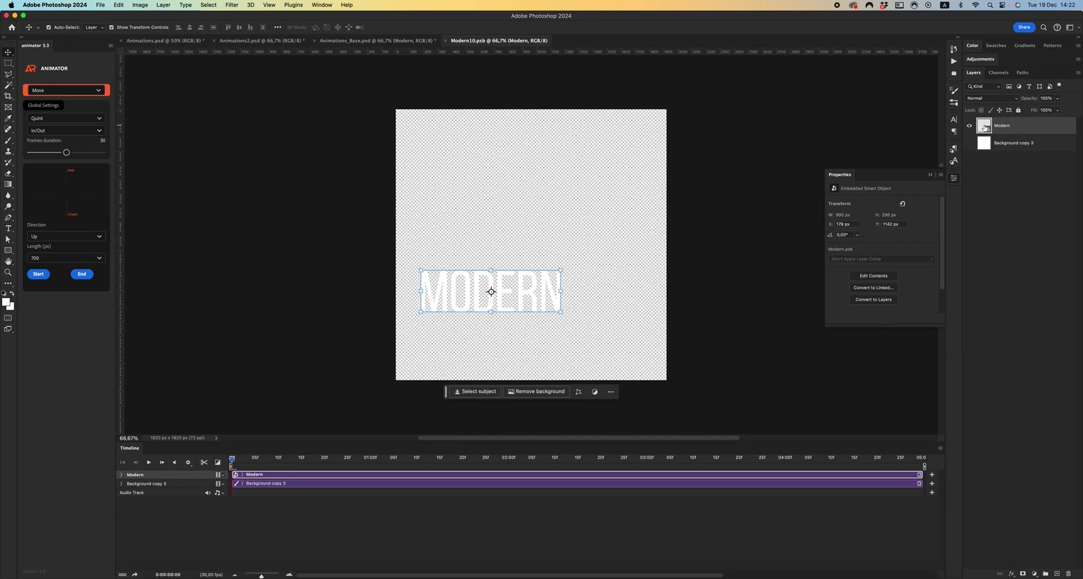
- At about 2:28, mask the Modern contents below the MODERN word, then save and close
{"action": "left_click", "coordinate": [122, 474]}
{"action": "left_click_drag", "start_coordinate": [232, 459], "coordinate": [646, 455]}
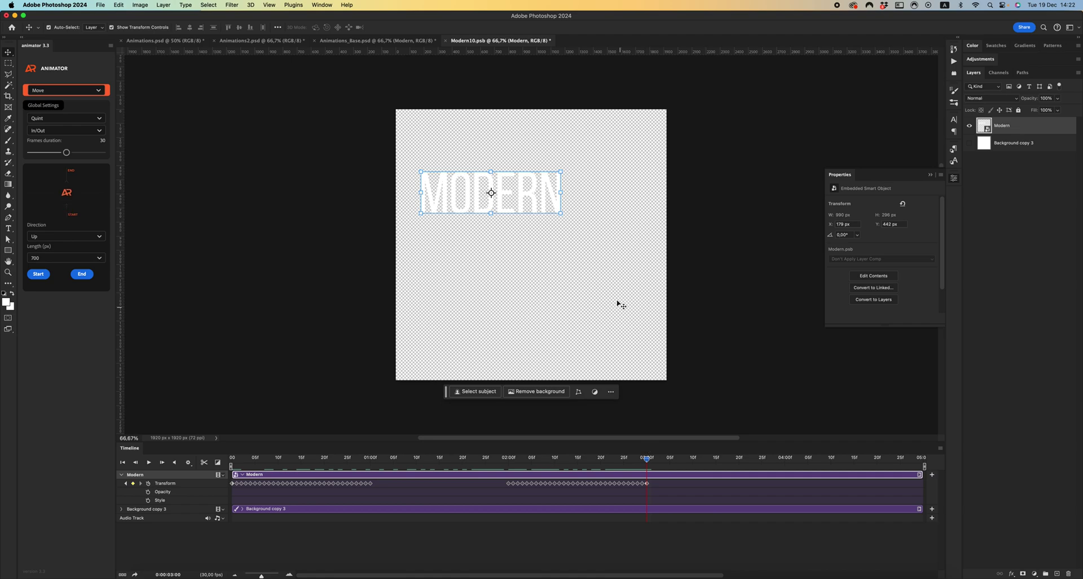
{"action": "left_click", "coordinate": [9, 64]}
{"action": "left_click_drag", "start_coordinate": [671, 382], "coordinate": [374, 215]}
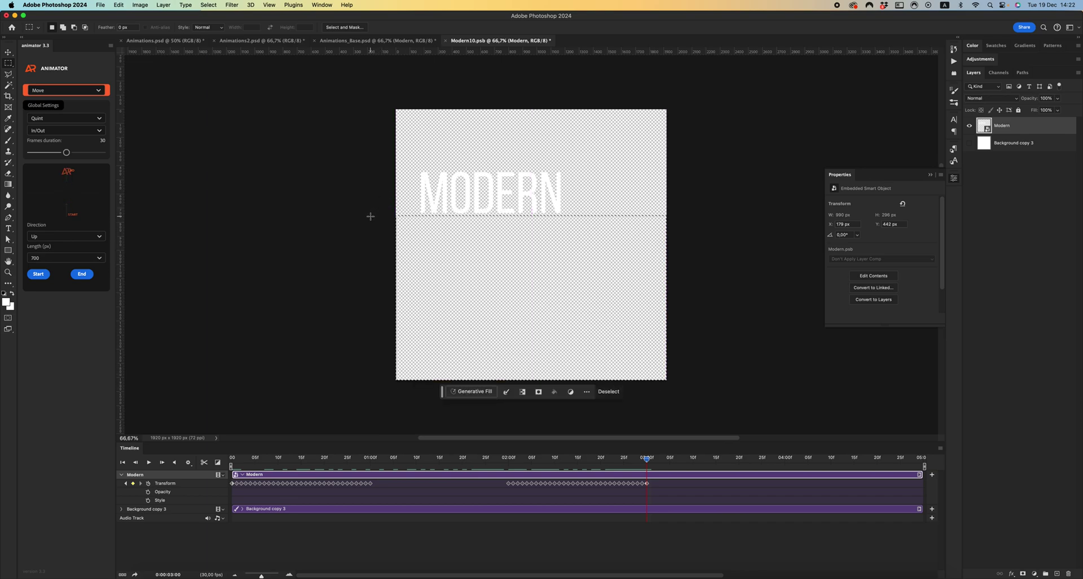
{"action": "left_click", "coordinate": [1023, 573]}
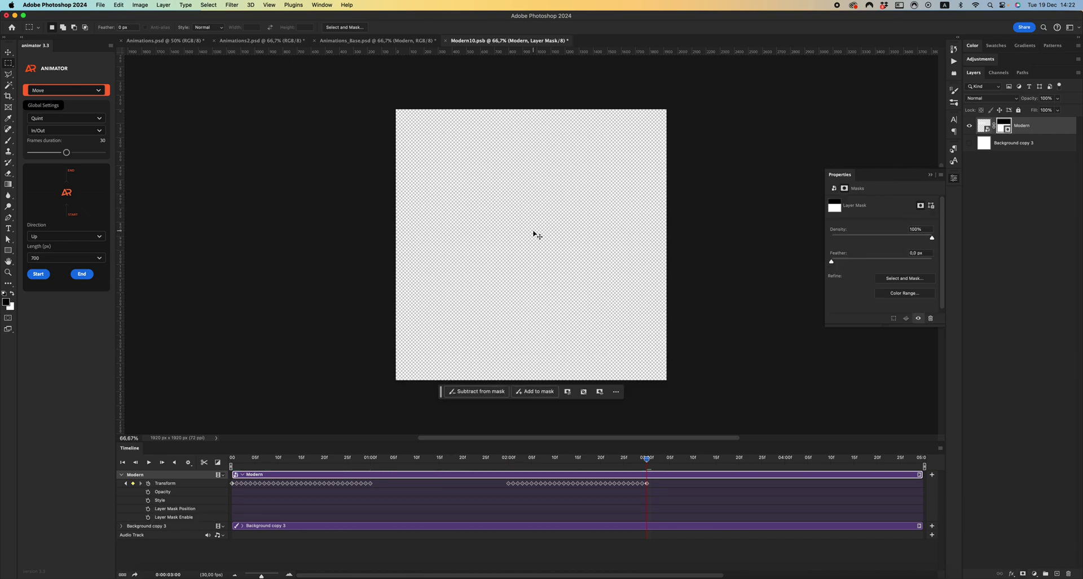
{"action": "key", "text": "super+s"}
{"action": "key", "text": "super+w"}
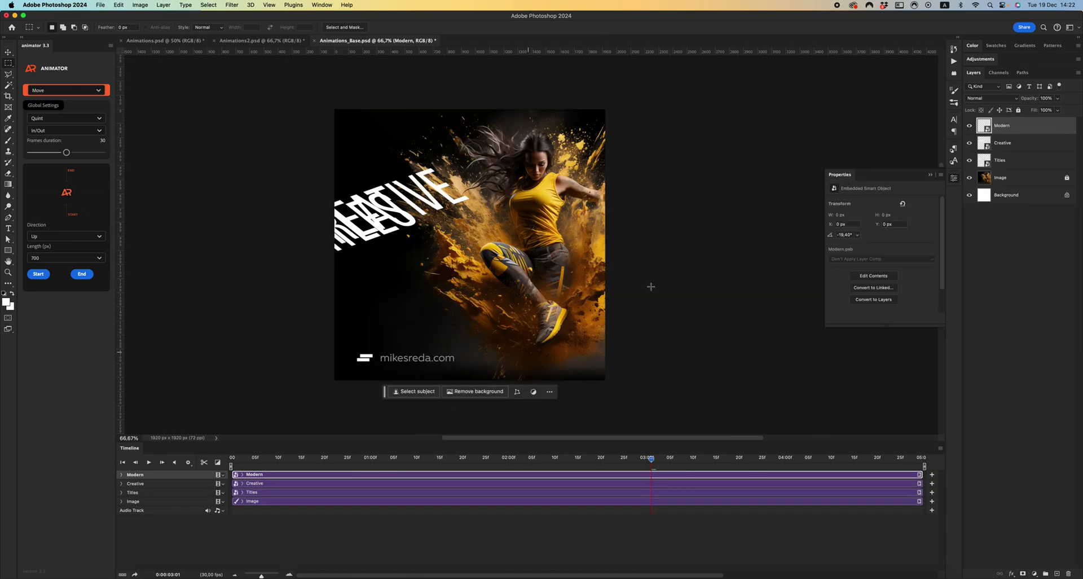
- Hide Titles, set the time to 02:23, show Creative and open its smart object
{"action": "left_click", "coordinate": [970, 161]}
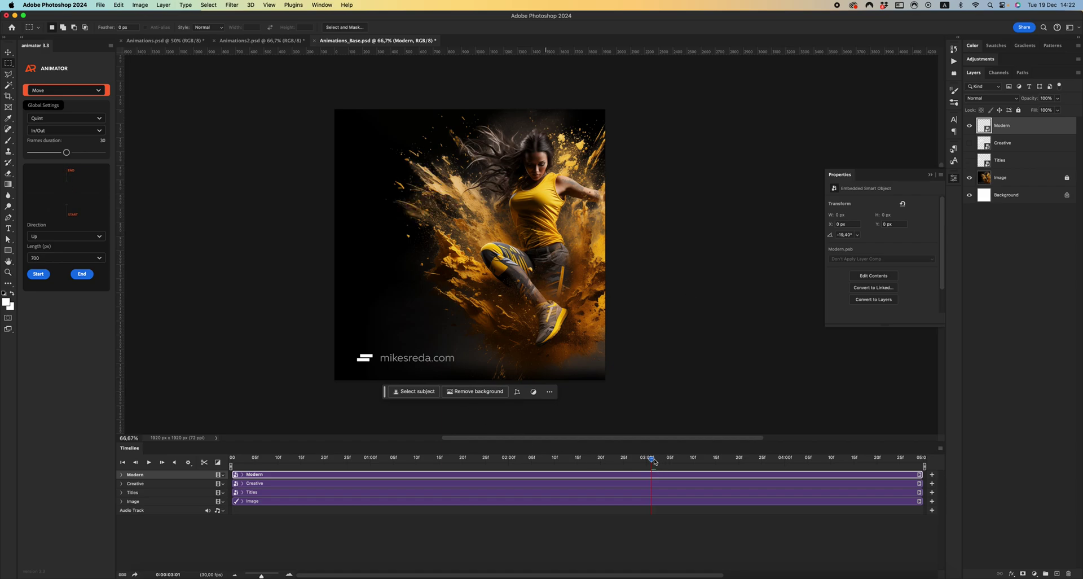
{"action": "left_click_drag", "start_coordinate": [651, 458], "coordinate": [600, 457]}
{"action": "left_click", "coordinate": [970, 144]}
{"action": "double_click", "coordinate": [983, 143]}
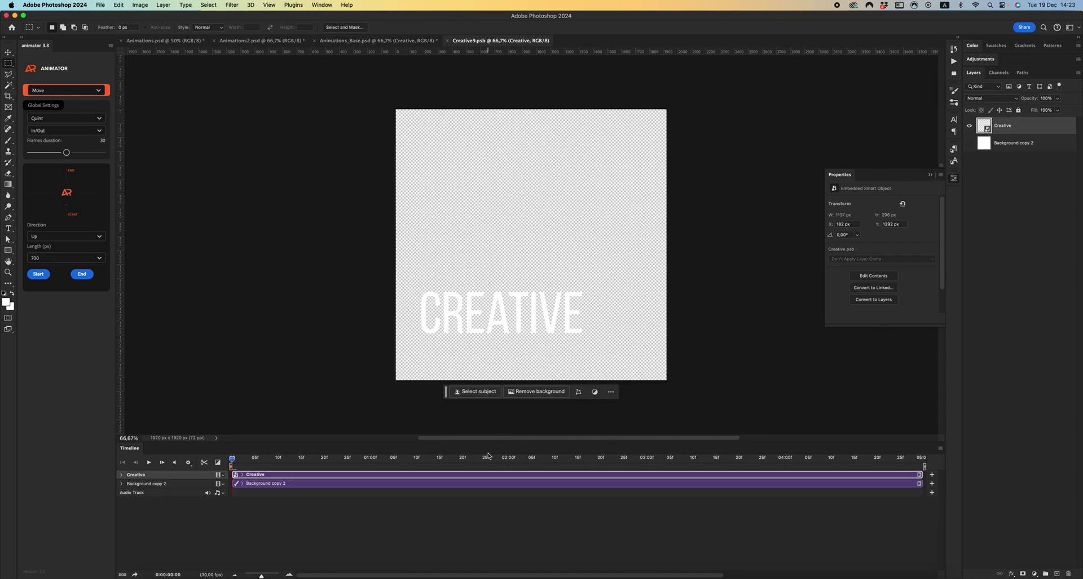
- At 3:00, mask the area below CREATIVE, save and close, and show Titles again
{"action": "left_click", "coordinate": [647, 457]}
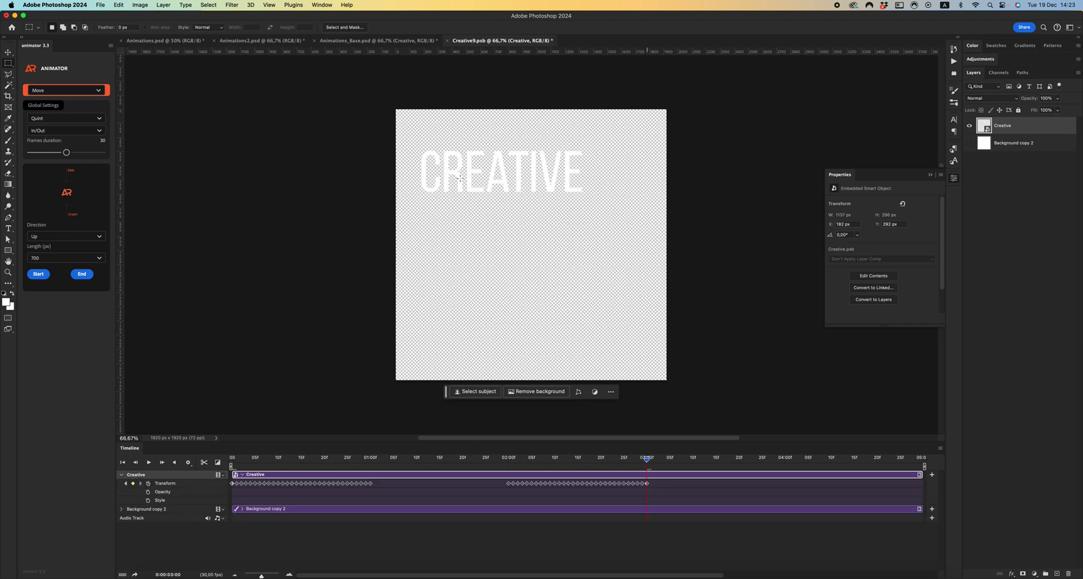
{"action": "left_click_drag", "start_coordinate": [395, 198], "coordinate": [668, 384]}
{"action": "left_click", "coordinate": [1022, 572]}
{"action": "key", "text": "super+s"}
{"action": "key", "text": "super+w"}
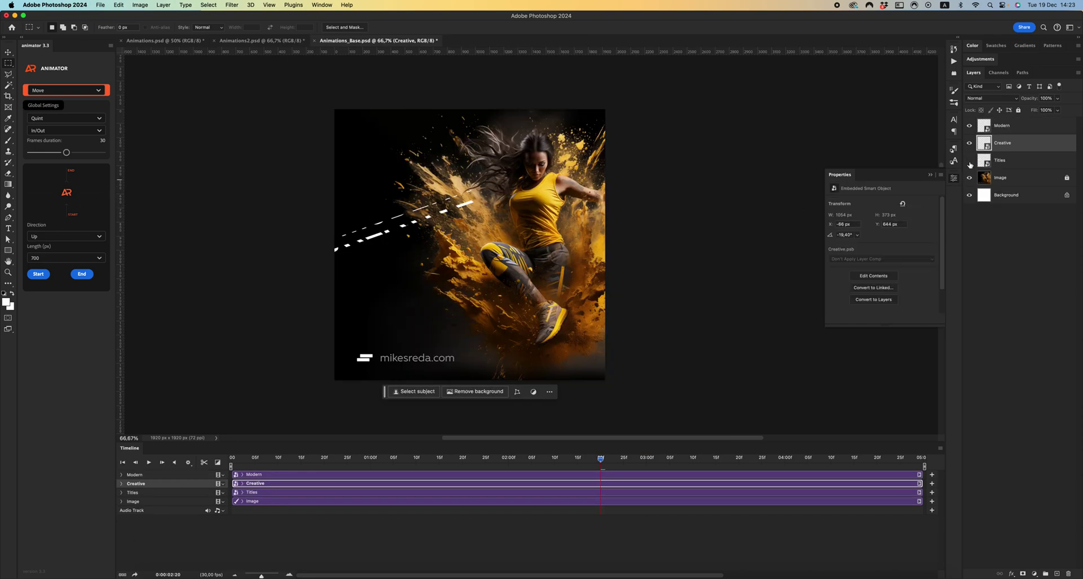
{"action": "left_click", "coordinate": [969, 161]}
- In Titles8.psb at 03:03, mask below TITLES, save and close, then rewind to 0
{"action": "double_click", "coordinate": [984, 161]}
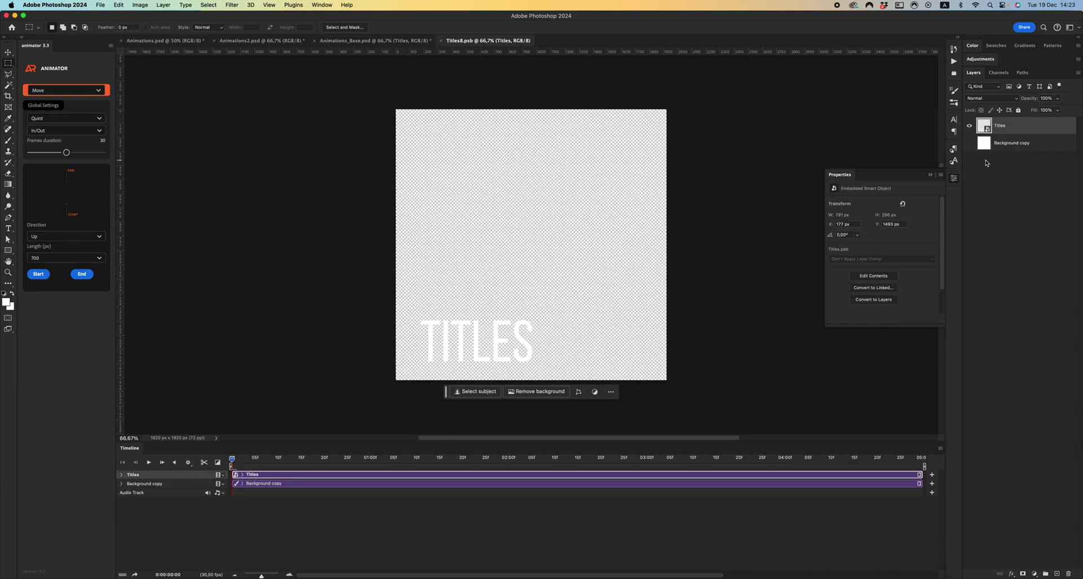
{"action": "left_click", "coordinate": [662, 458]}
{"action": "left_click_drag", "start_coordinate": [385, 391], "coordinate": [711, 176]}
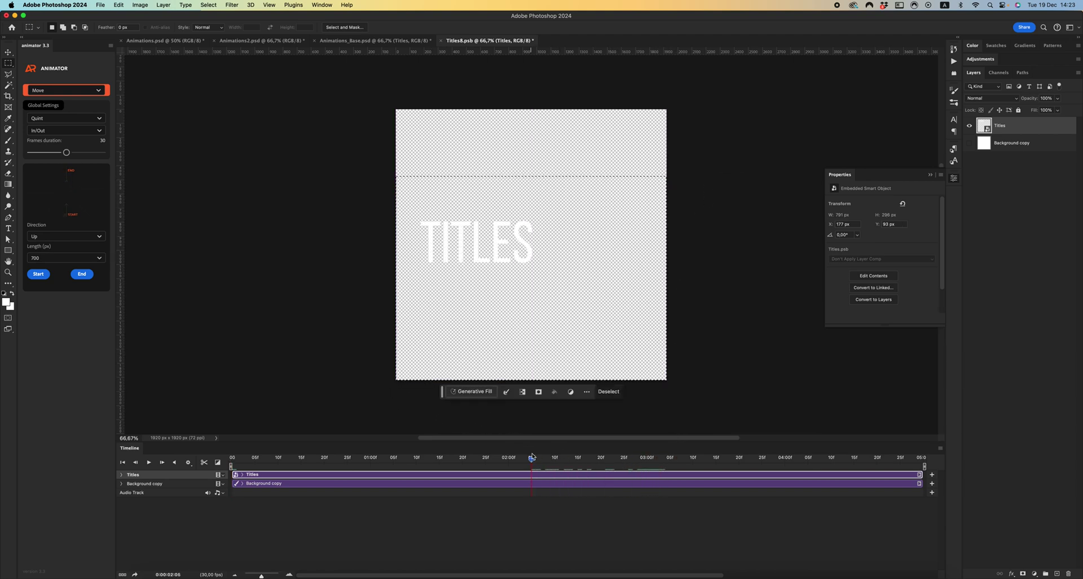
{"action": "left_click", "coordinate": [1024, 572]}
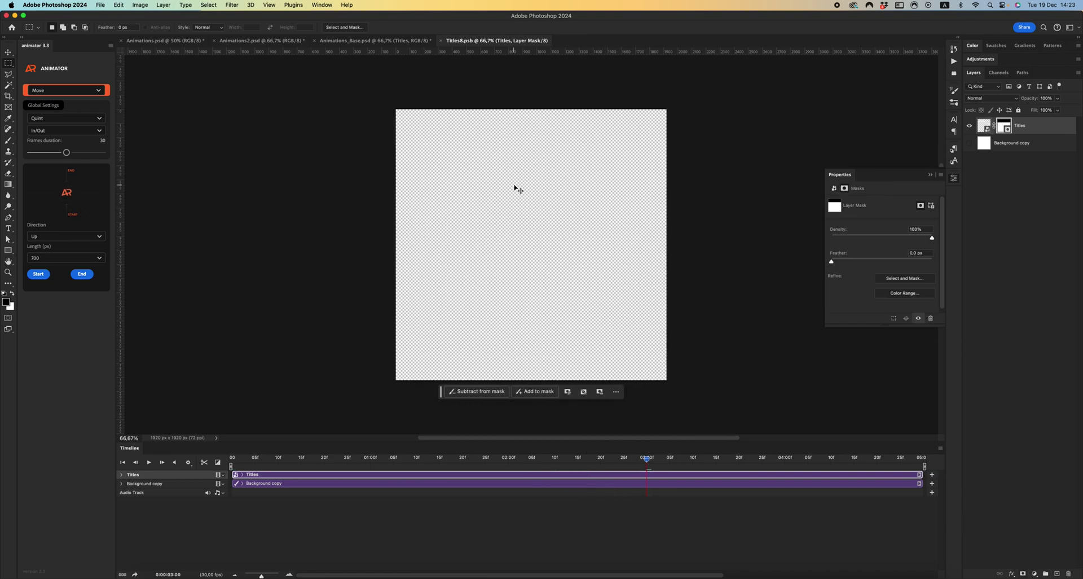
{"action": "key", "text": "super+w"}
{"action": "left_click_drag", "start_coordinate": [601, 459], "coordinate": [397, 451]}
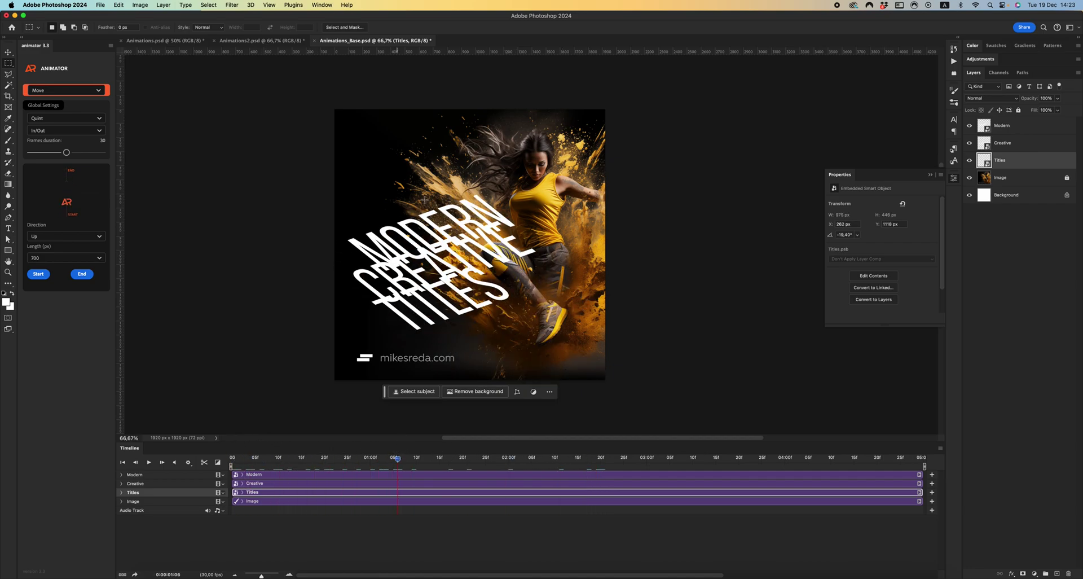
{"action": "left_click", "coordinate": [260, 41]}
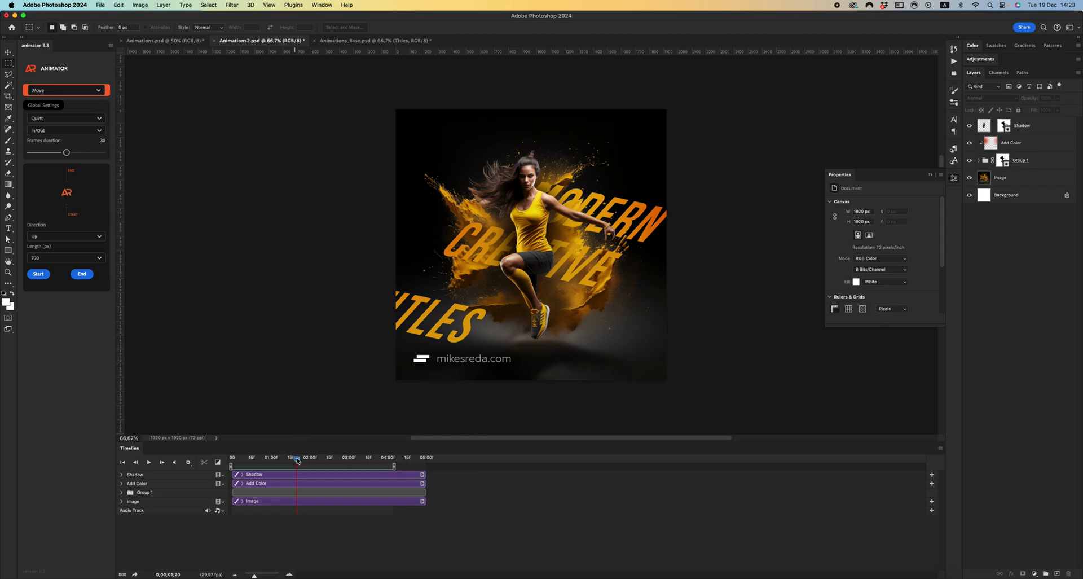
{"action": "left_click_drag", "start_coordinate": [297, 460], "coordinate": [267, 460]}
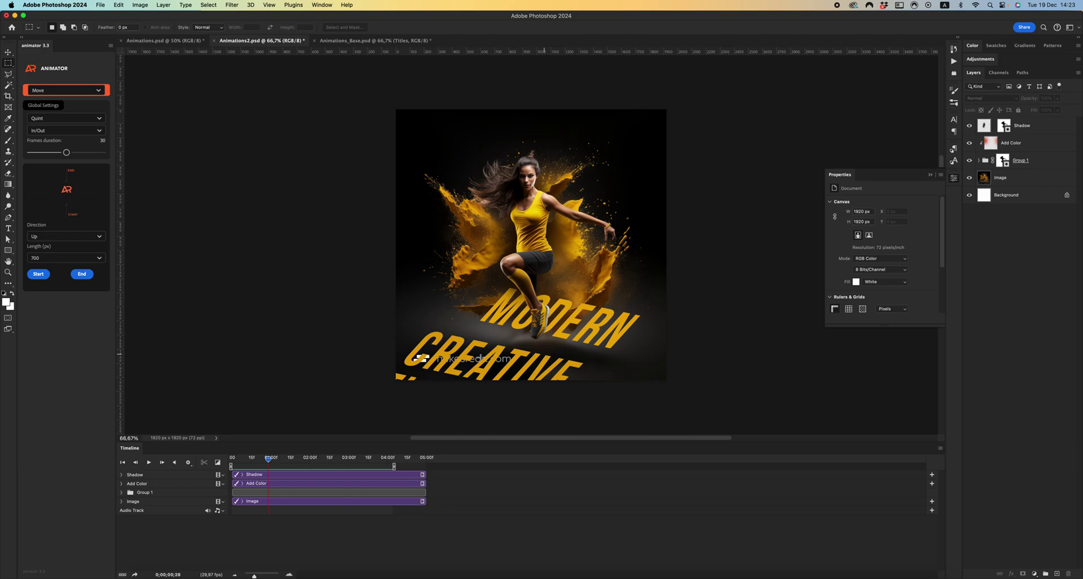
{"action": "key", "text": "shift+Right"}
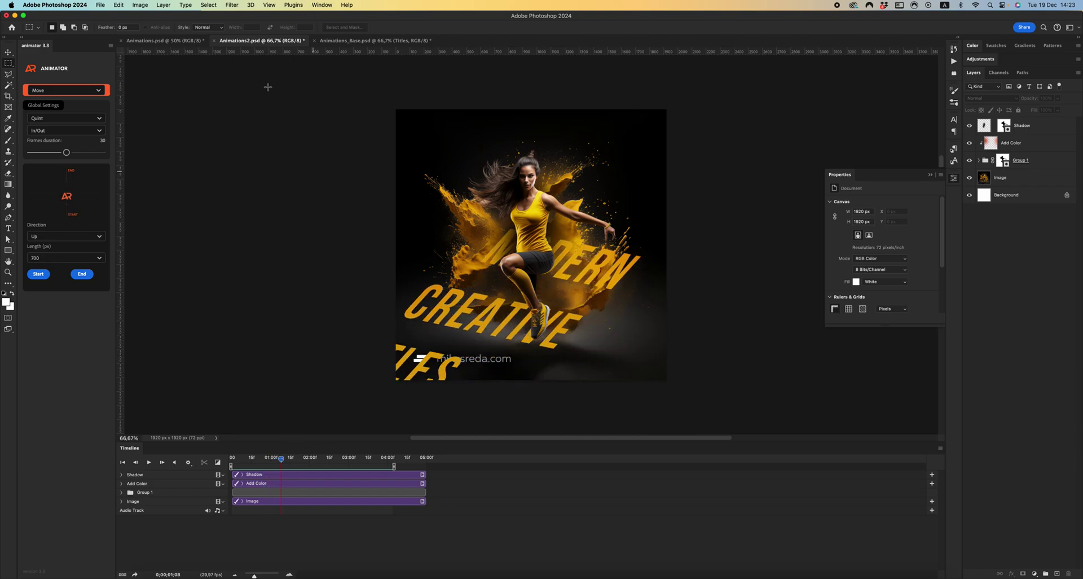
{"action": "left_click", "coordinate": [354, 40]}
- With Modern's track at 01:00, set Animator easing to Quad and slide length to 400 px
{"action": "left_click", "coordinate": [988, 132]}
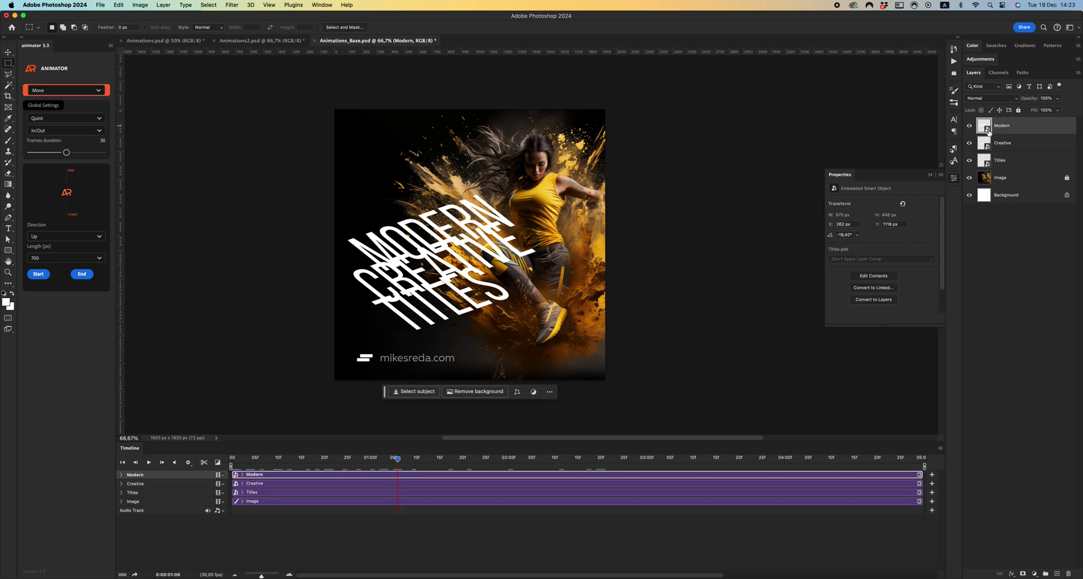
{"action": "left_click", "coordinate": [122, 475]}
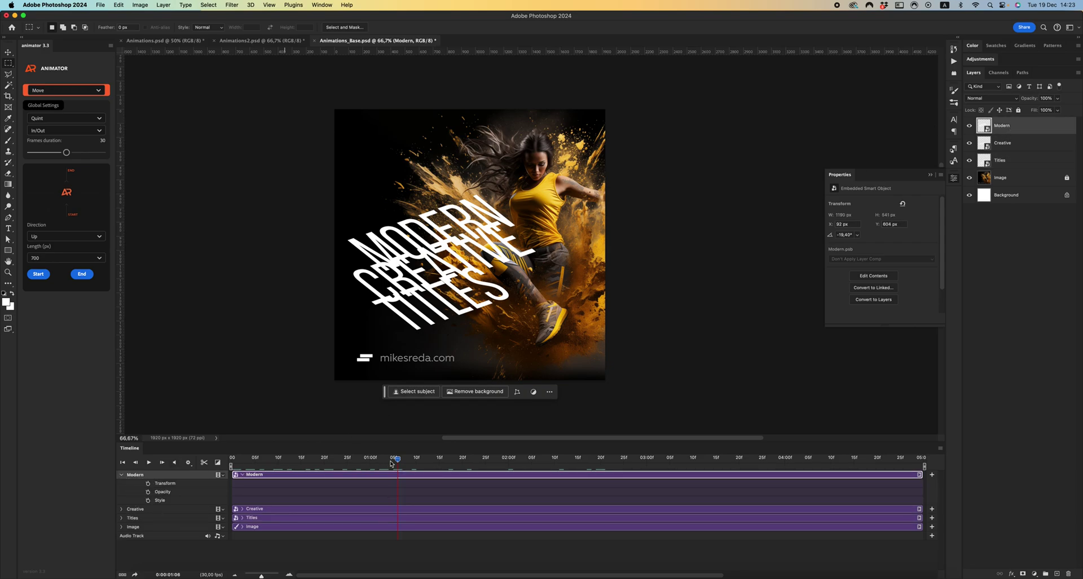
{"action": "left_click_drag", "start_coordinate": [398, 459], "coordinate": [371, 460]}
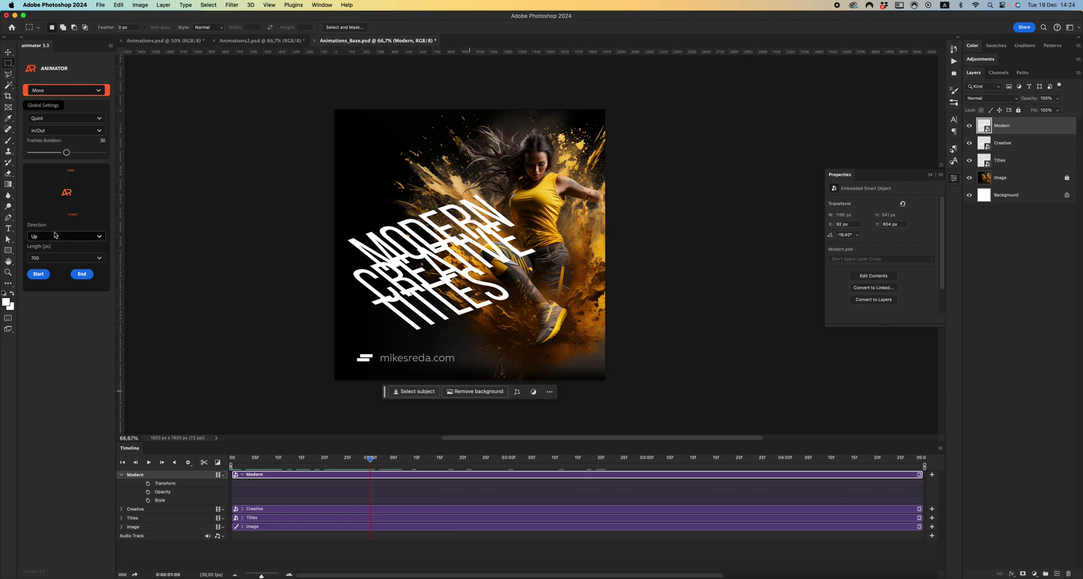
{"action": "left_click", "coordinate": [55, 118]}
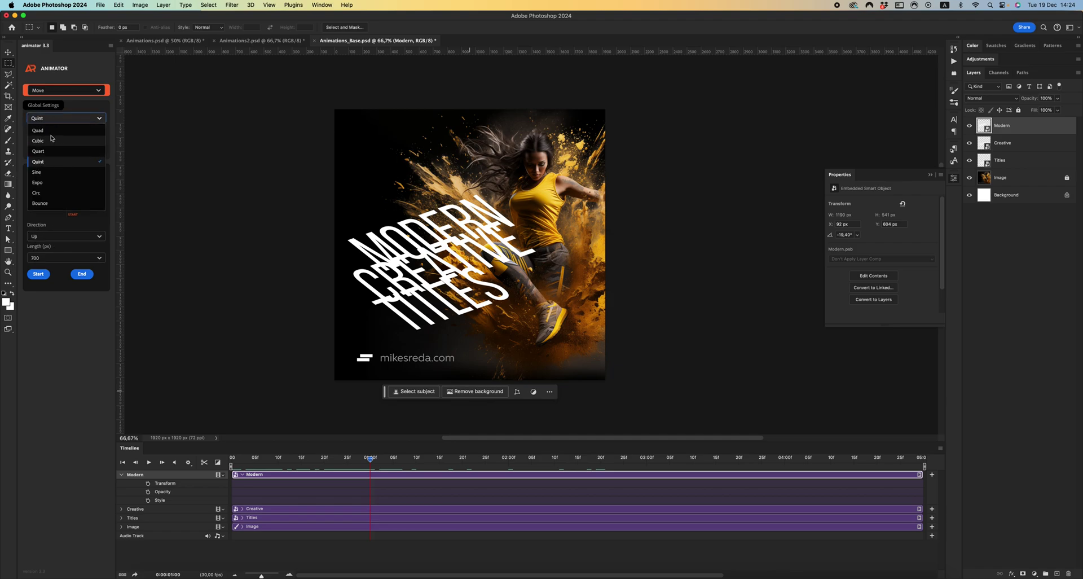
{"action": "left_click", "coordinate": [53, 130]}
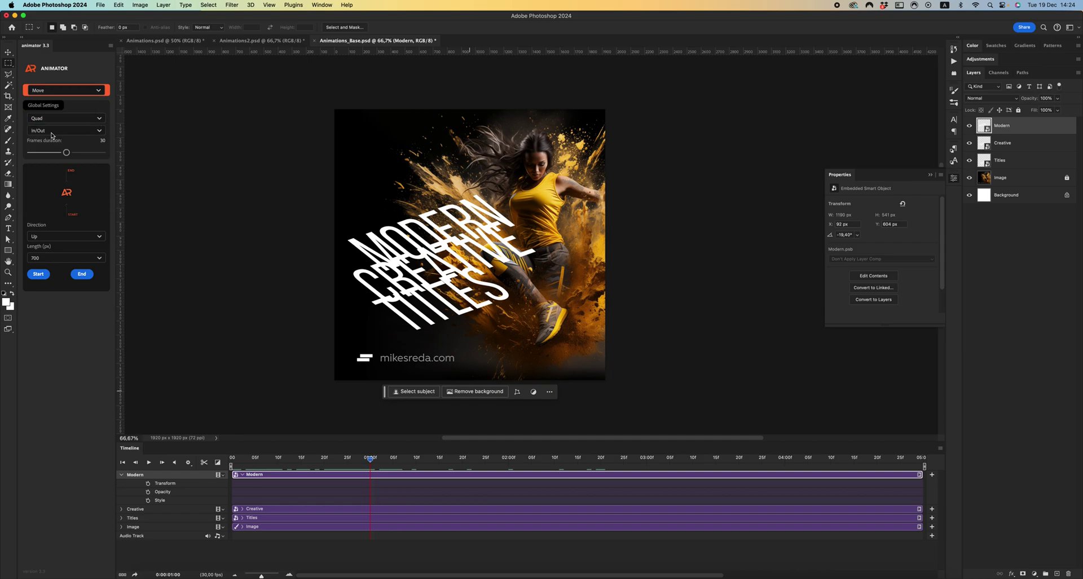
{"action": "left_click", "coordinate": [51, 259]}
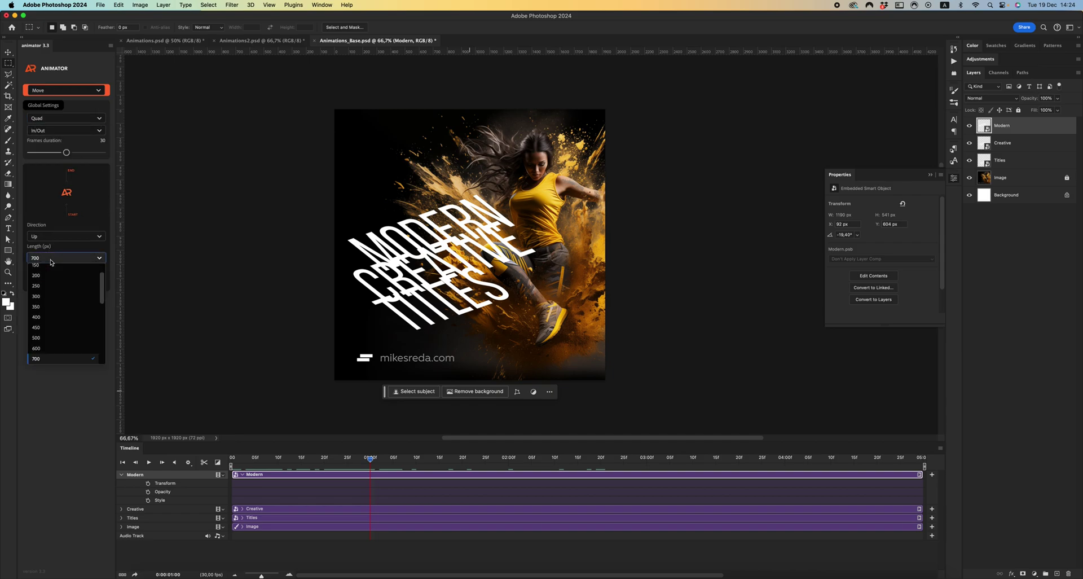
{"action": "left_click", "coordinate": [51, 317]}
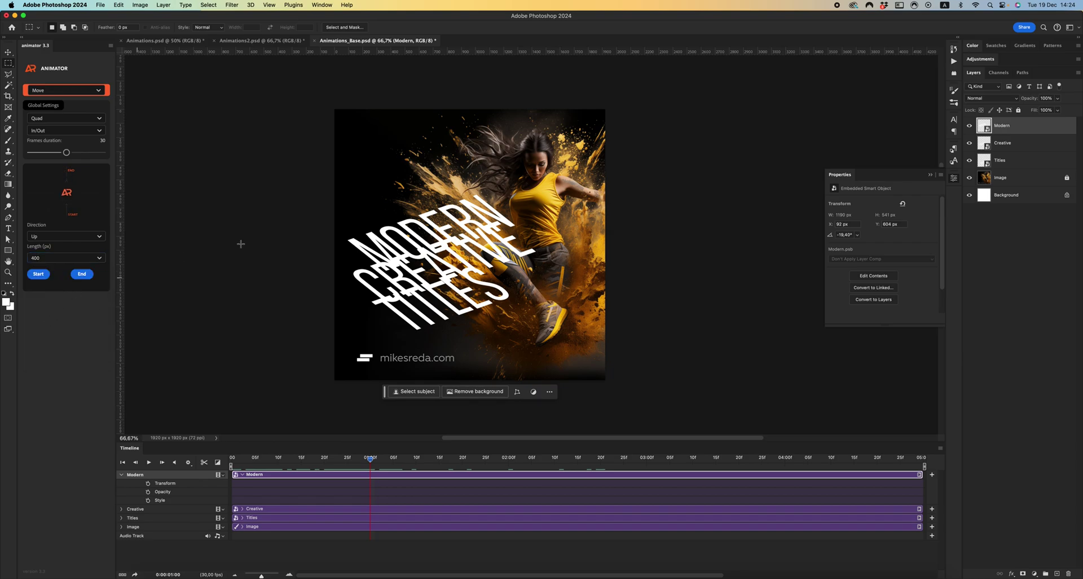
{"action": "key", "text": "v"}
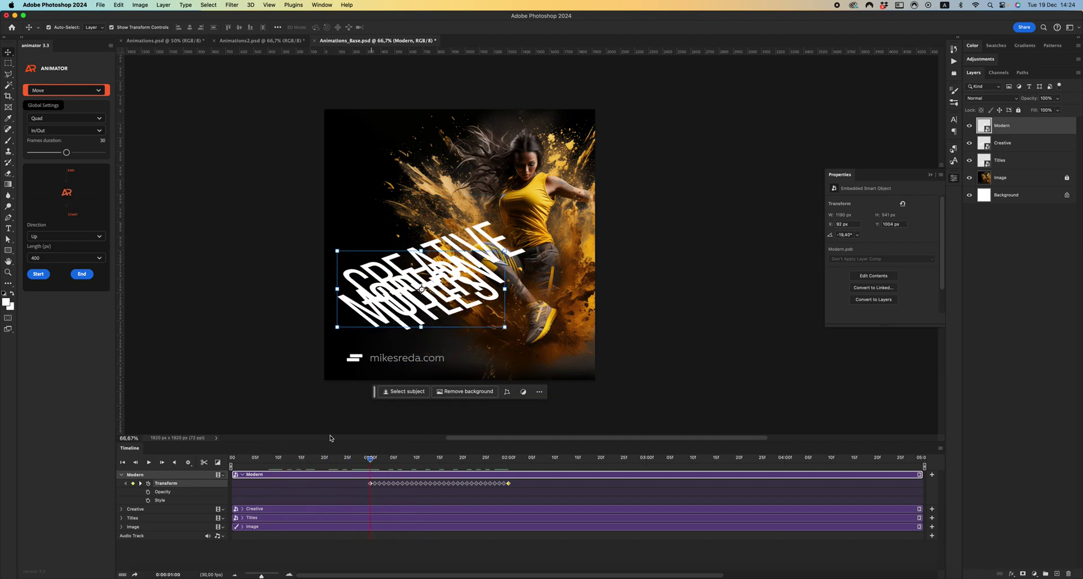
- Give CREATIVE Animator's 400 px upward-move keyframes (1:00–2:00), then return the playhead to 01:00
{"action": "left_click", "coordinate": [134, 508]}
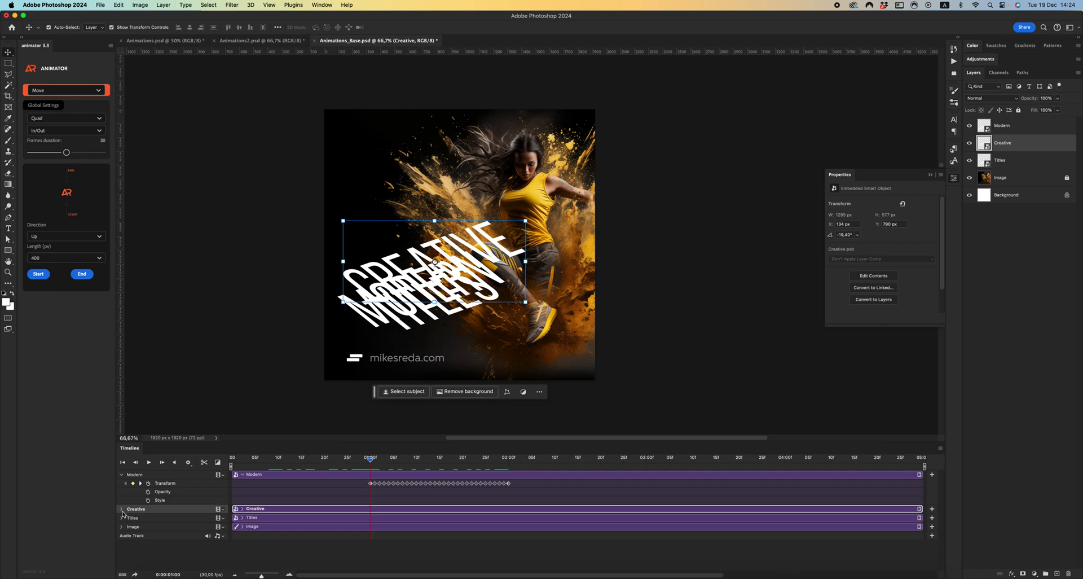
{"action": "left_click", "coordinate": [122, 510]}
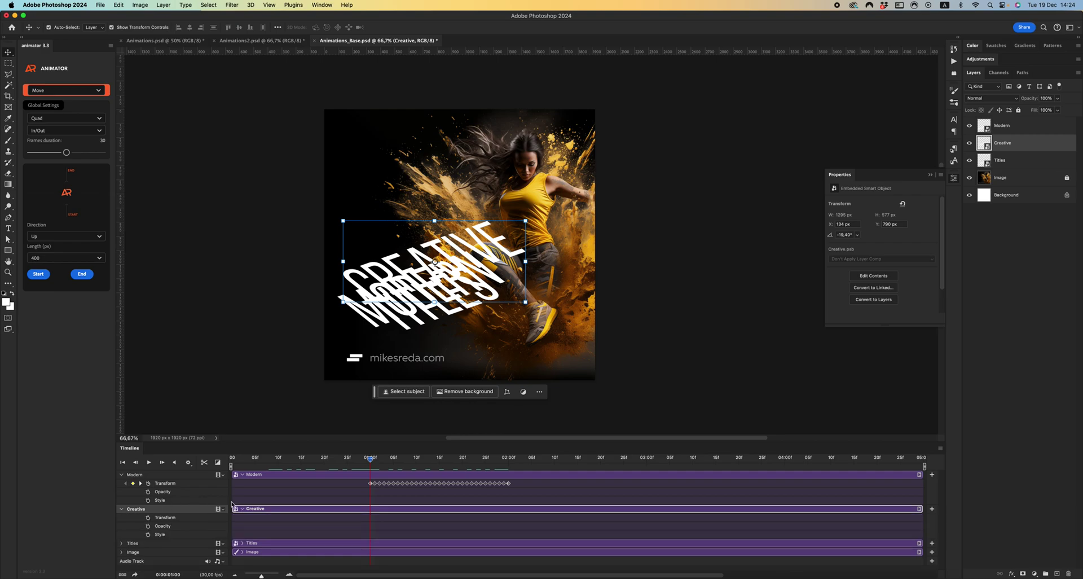
{"action": "left_click", "coordinate": [38, 274]}
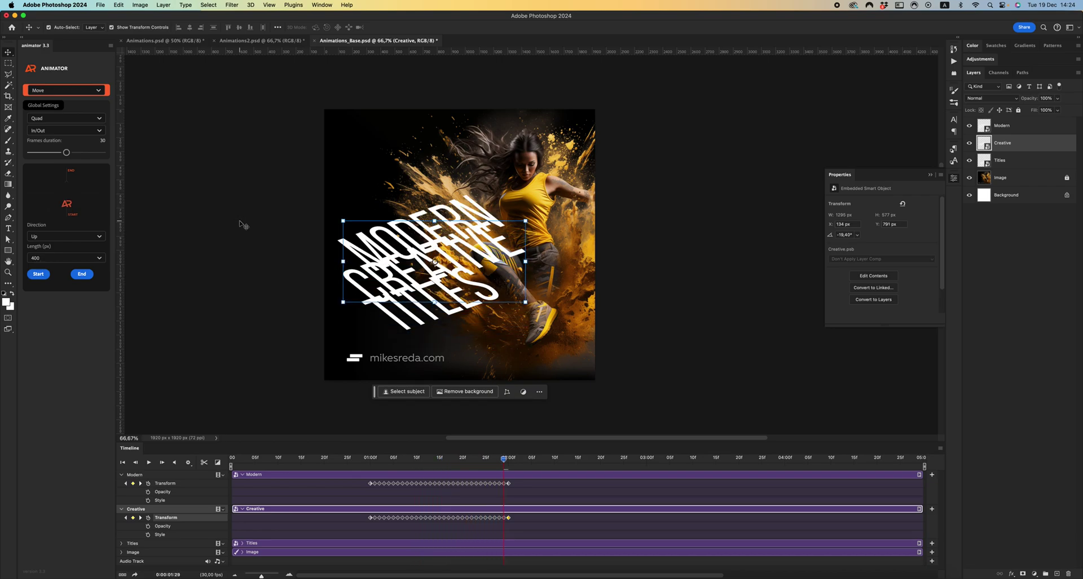
{"action": "left_click", "coordinate": [369, 458]}
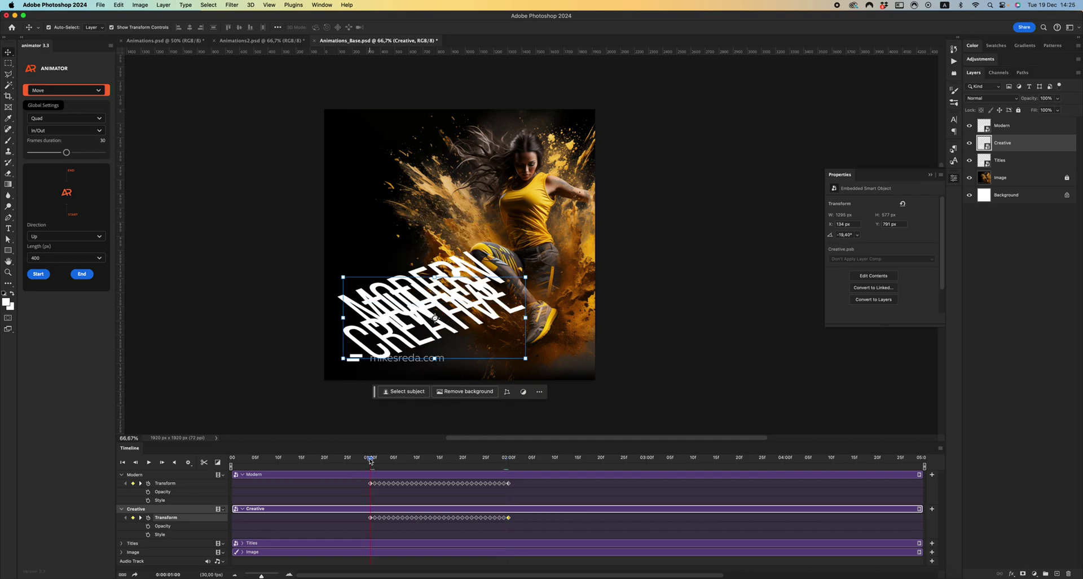
- Add Animator's upward-move keyframes to the Titles layer and expand its track
{"action": "left_click", "coordinate": [351, 543]}
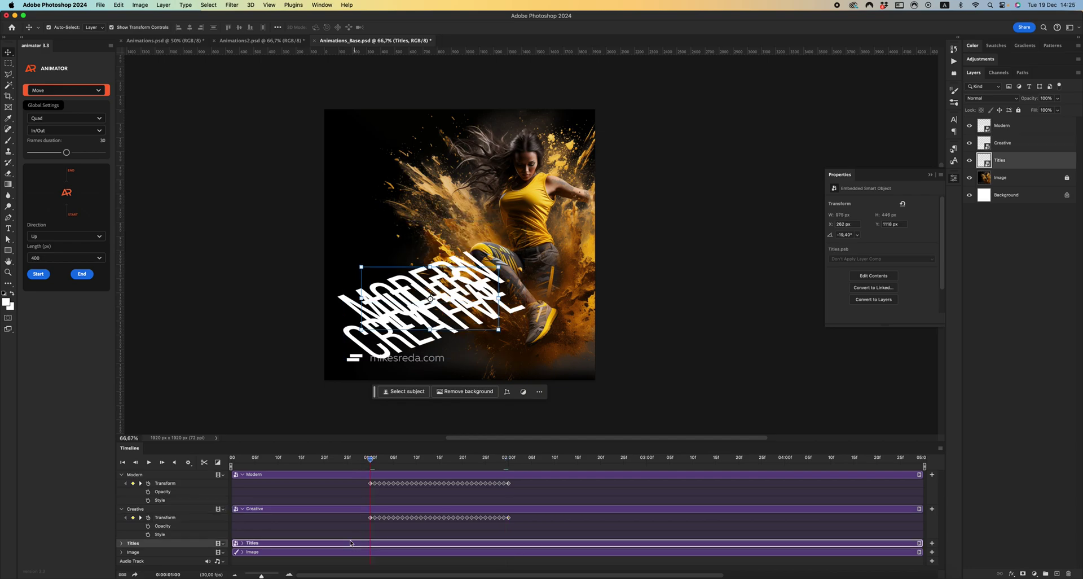
{"action": "left_click", "coordinate": [38, 274]}
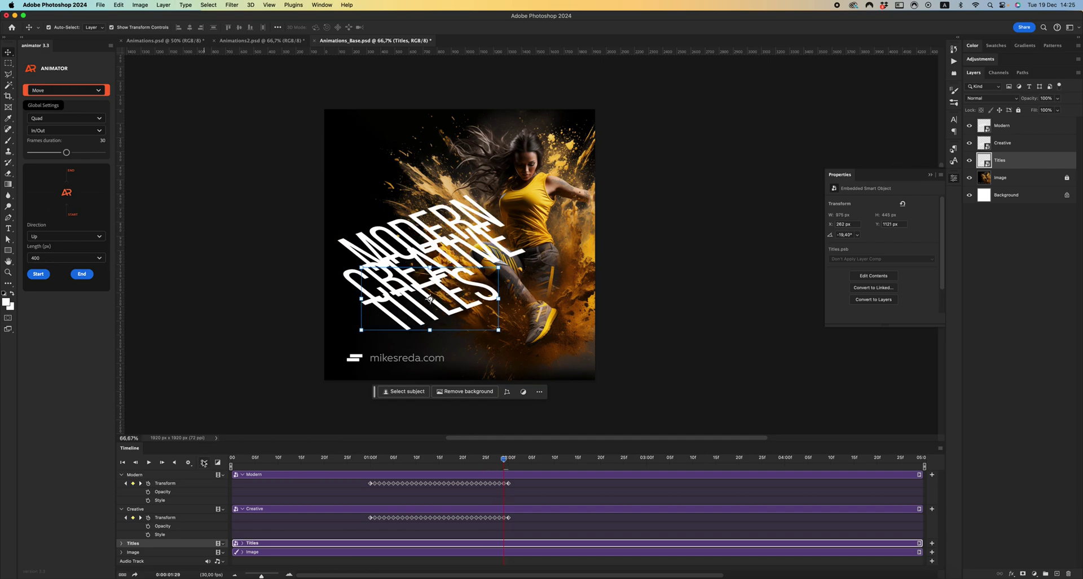
{"action": "left_click", "coordinate": [120, 544]}
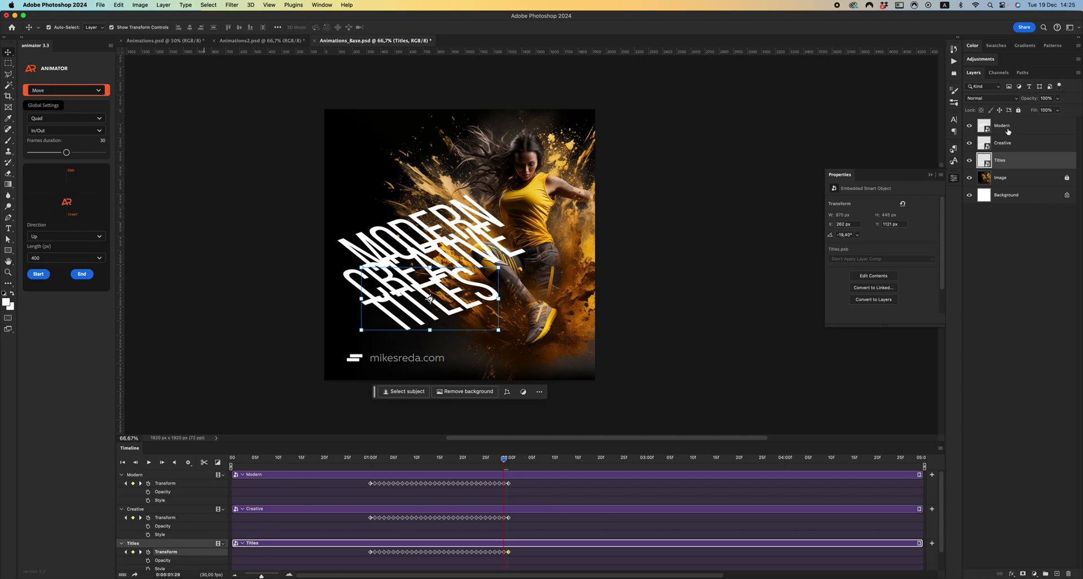
- Check the animation at 0 and just past 01:00, then open the Modern smart object
{"action": "left_click", "coordinate": [232, 459]}
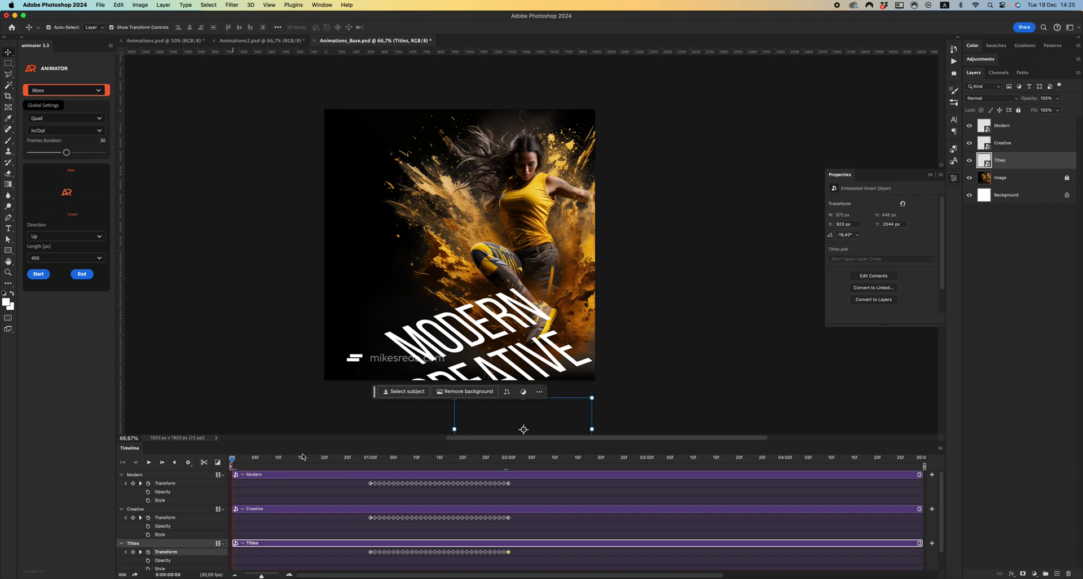
{"action": "left_click", "coordinate": [366, 460]}
{"action": "left_click_drag", "start_coordinate": [366, 460], "coordinate": [370, 461]}
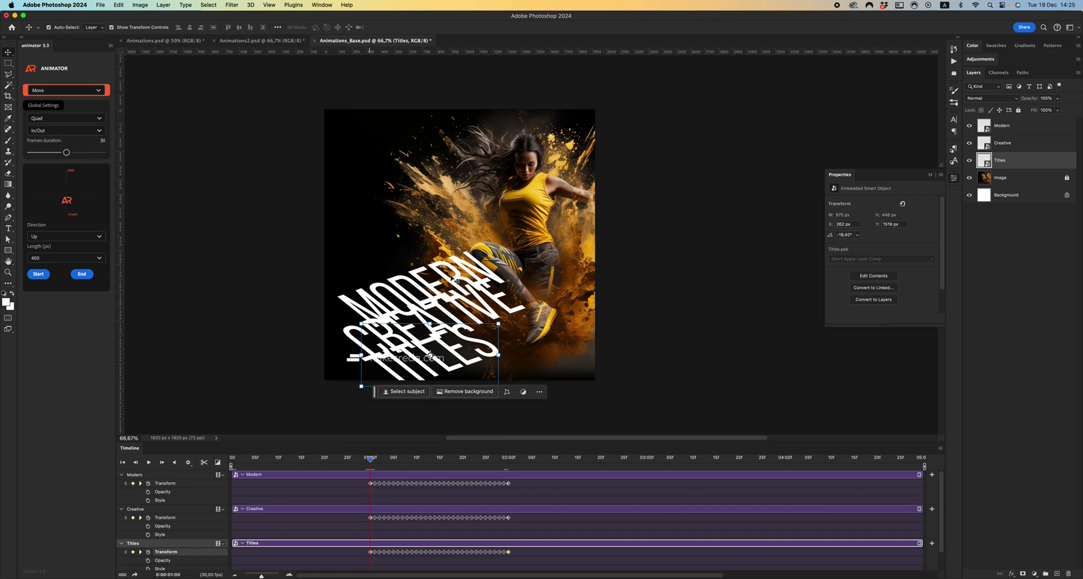
{"action": "double_click", "coordinate": [983, 127]}
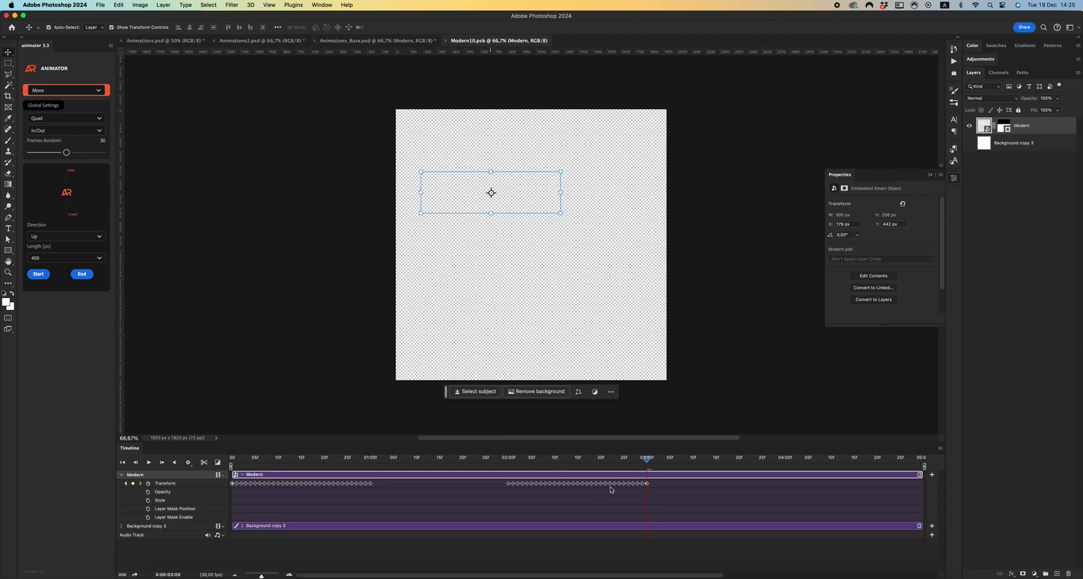
- Shift Modern's inner Transform keyframes one second later, then save and close its contents
{"action": "left_click_drag", "start_coordinate": [660, 483], "coordinate": [382, 484]}
{"action": "left_click", "coordinate": [371, 460]}
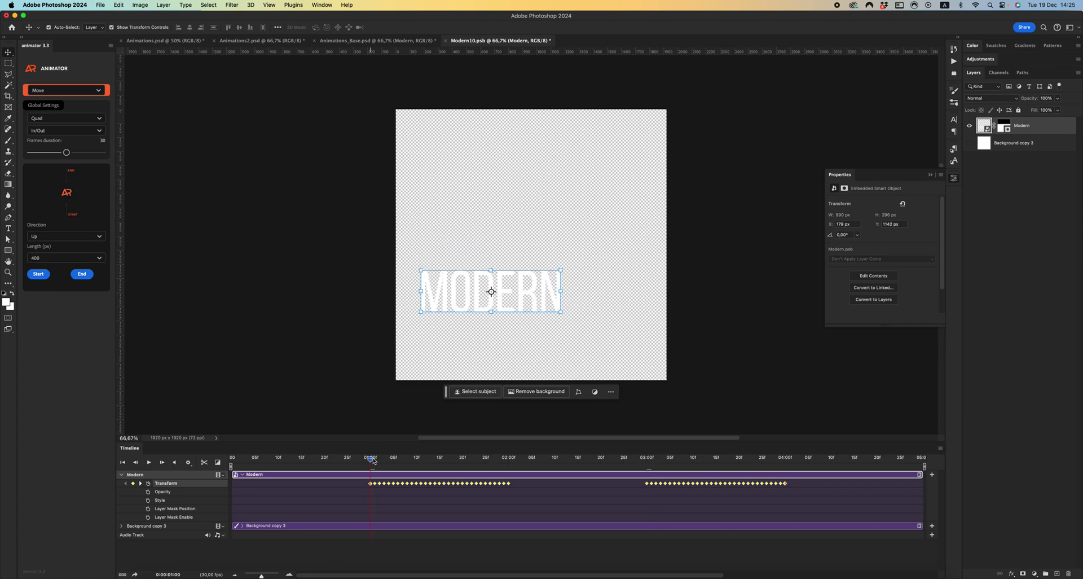
{"action": "key", "text": "super+s"}
{"action": "key", "text": "super+w"}
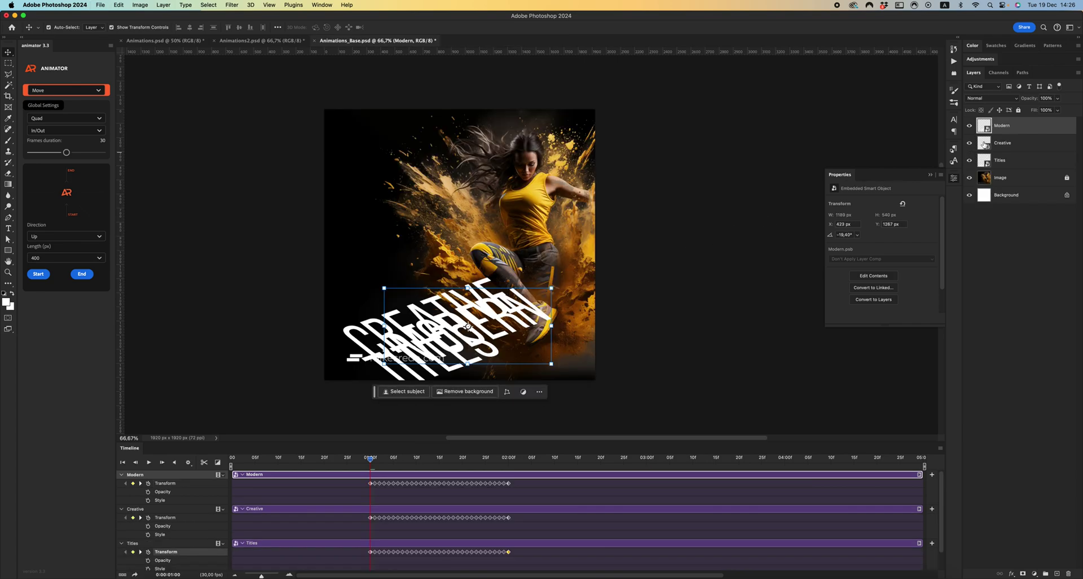
- Move Creative's inner Transform keyframes to start near 01:00, then save and close it
{"action": "double_click", "coordinate": [983, 143]}
{"action": "left_click_drag", "start_coordinate": [664, 479], "coordinate": [389, 483]}
{"action": "left_click", "coordinate": [372, 457]}
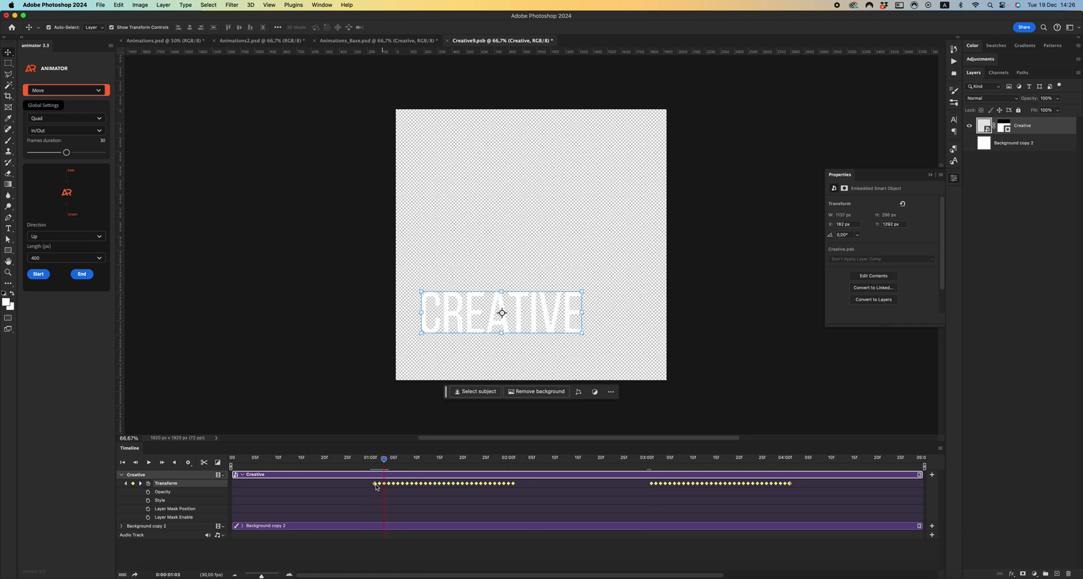
{"action": "left_click_drag", "start_coordinate": [377, 486], "coordinate": [385, 486]}
{"action": "key", "text": "cmd+s"}
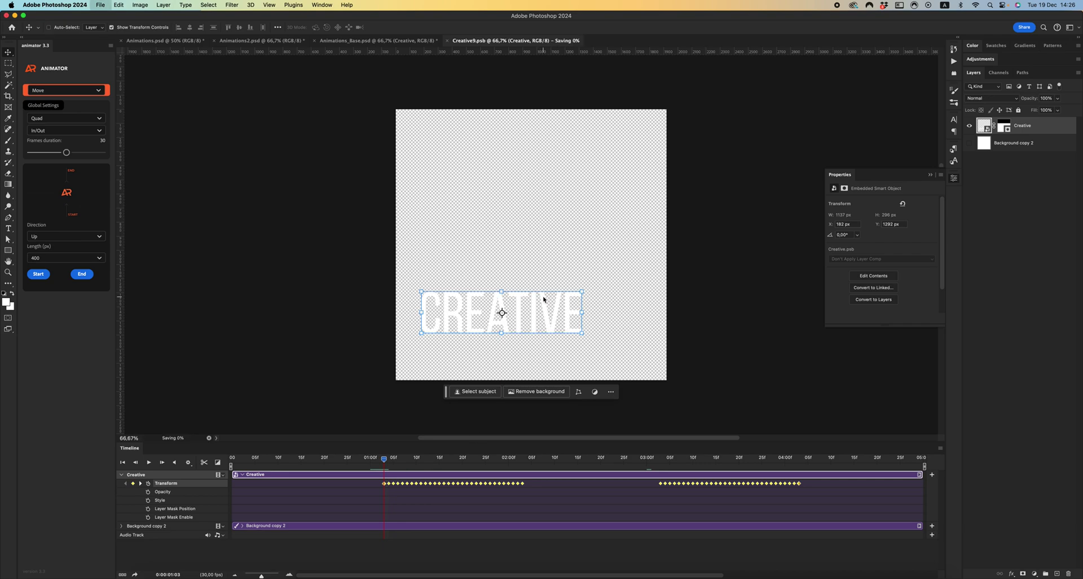
{"action": "key", "text": "super+w"}
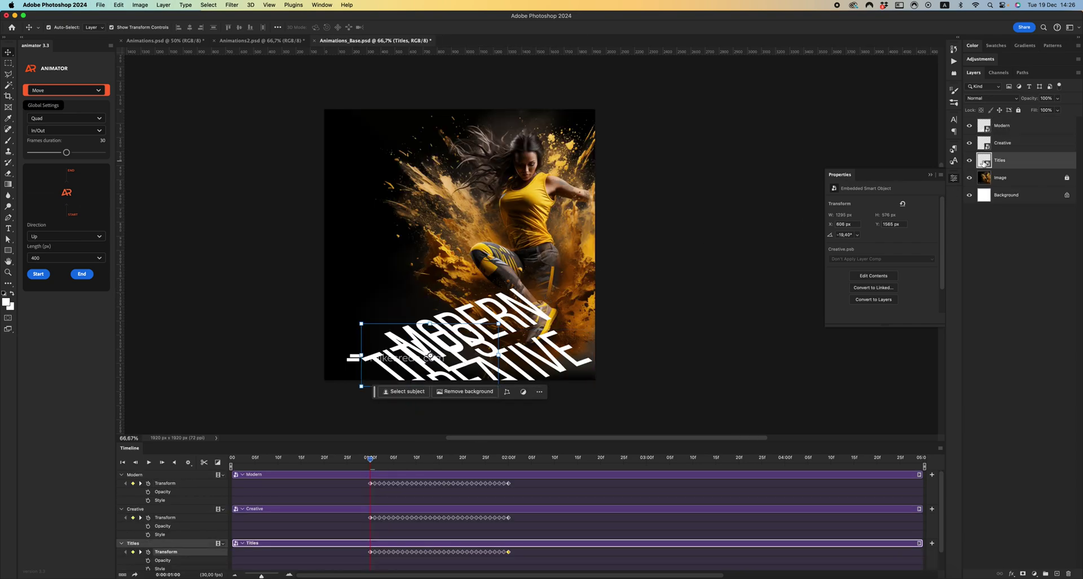
- Shift Titles' inner Transform keyframes later to about 01:00 and save and close it
{"action": "double_click", "coordinate": [983, 161]}
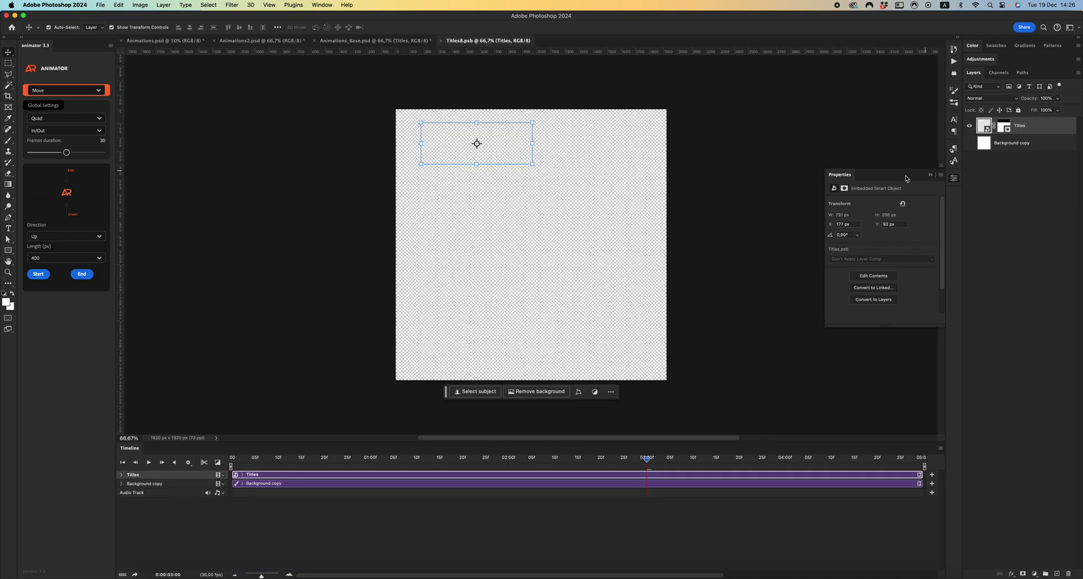
{"action": "left_click", "coordinate": [122, 476]}
{"action": "left_click_drag", "start_coordinate": [654, 491], "coordinate": [410, 483]}
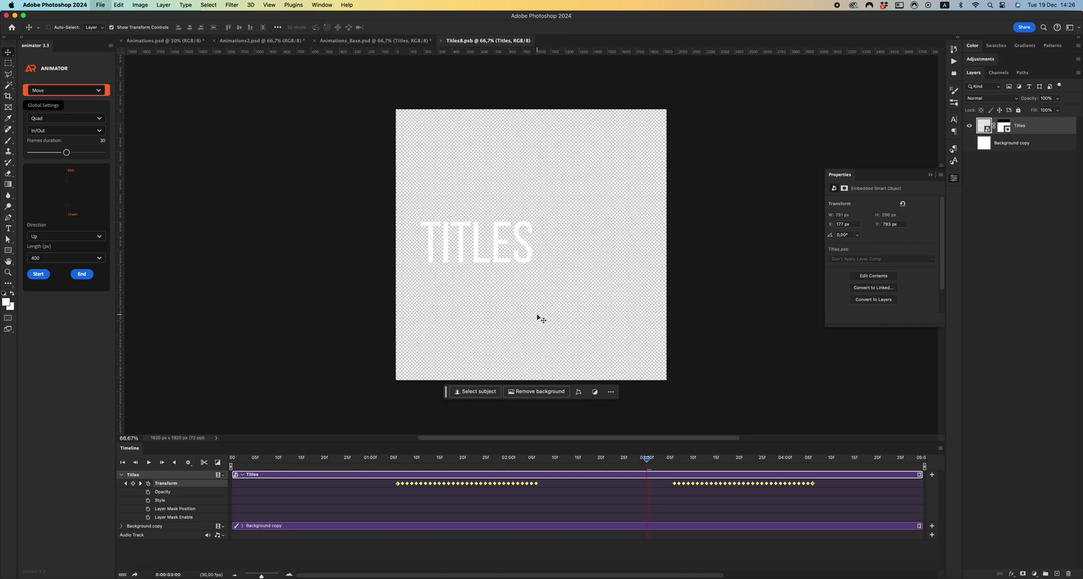
{"action": "key", "text": "super+w"}
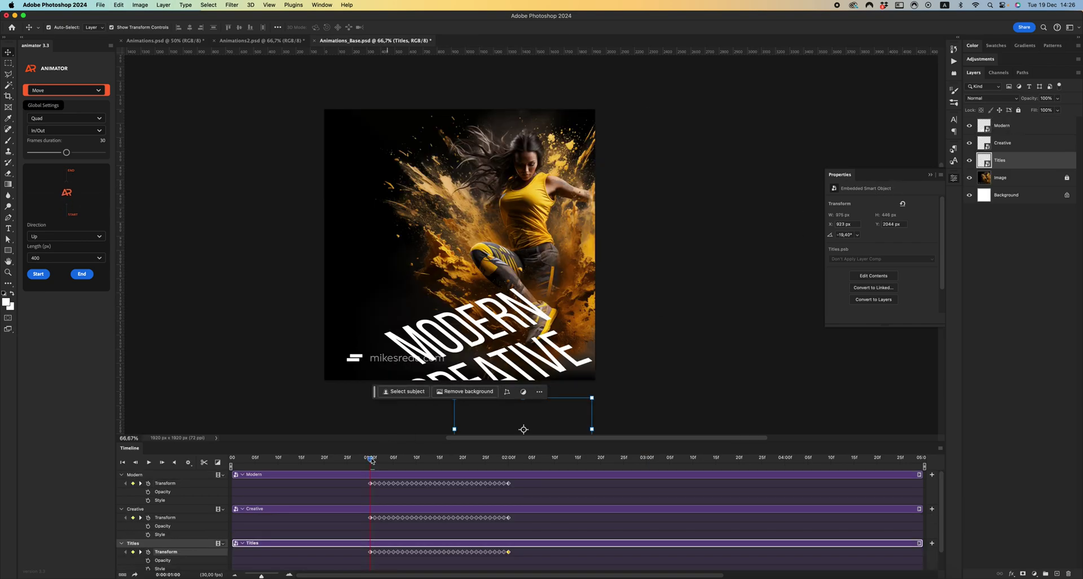
- Rewind the playhead, hide the Creative and Titles layers, and select Modern
{"action": "left_click_drag", "start_coordinate": [371, 460], "coordinate": [347, 457]}
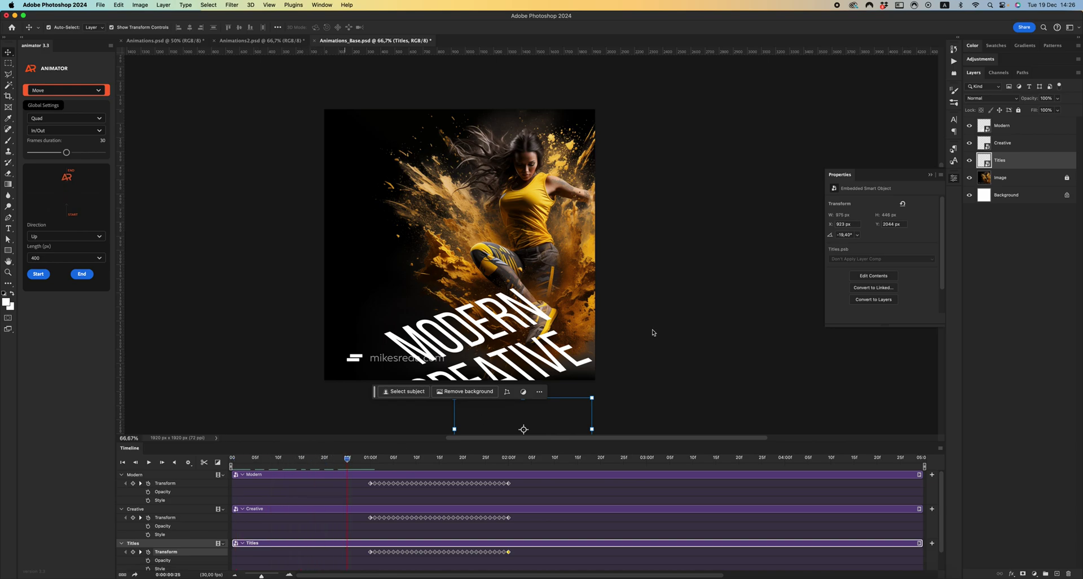
{"action": "left_click", "coordinate": [969, 142]}
{"action": "left_click", "coordinate": [969, 160]}
{"action": "left_click", "coordinate": [1001, 125]}
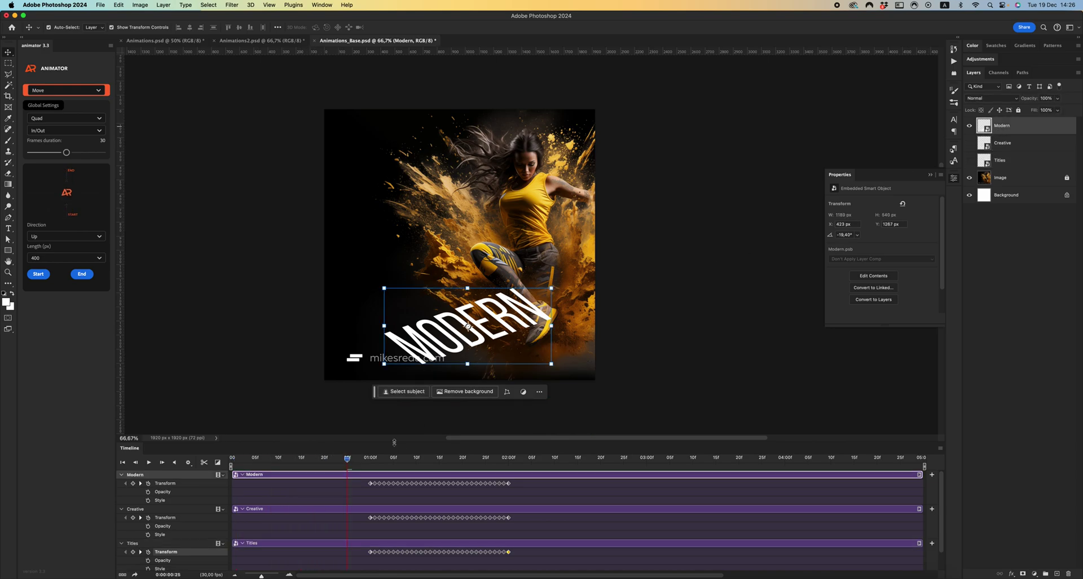
- Drag Modern's Transform keyframes earlier so MODERN rises sooner, previewing and nudging by two frames
{"action": "left_click_drag", "start_coordinate": [519, 484], "coordinate": [379, 459]}
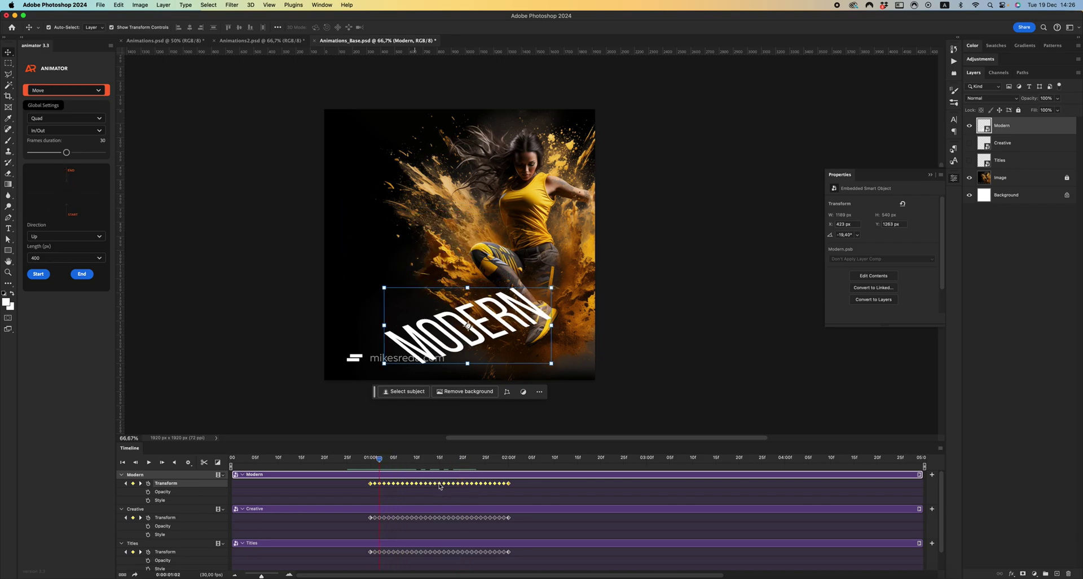
{"action": "left_click_drag", "start_coordinate": [440, 486], "coordinate": [287, 470]}
{"action": "left_click", "coordinate": [149, 462]}
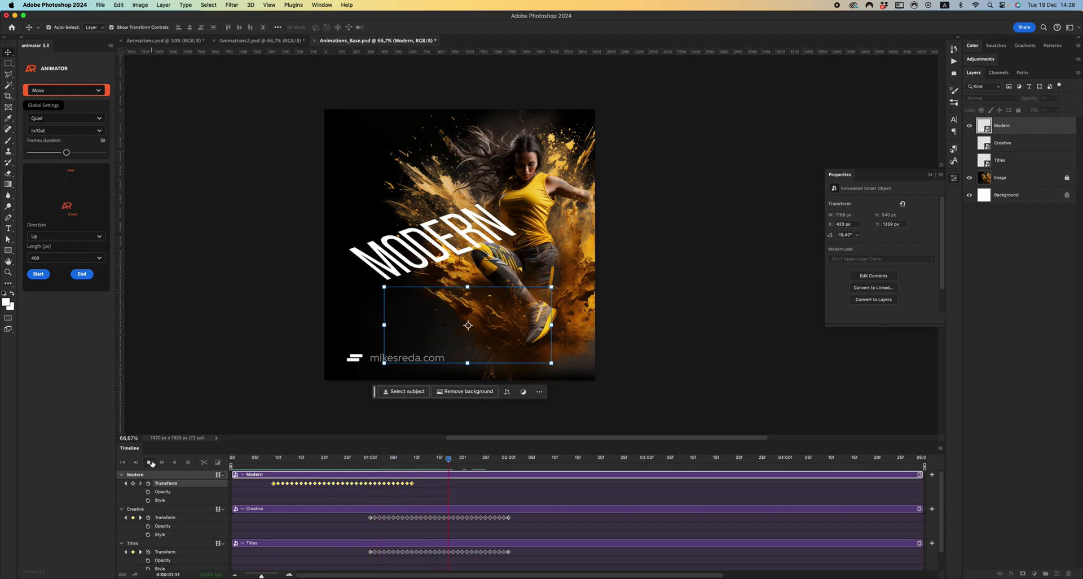
{"action": "left_click", "coordinate": [149, 462]}
{"action": "left_click_drag", "start_coordinate": [387, 486], "coordinate": [396, 486]}
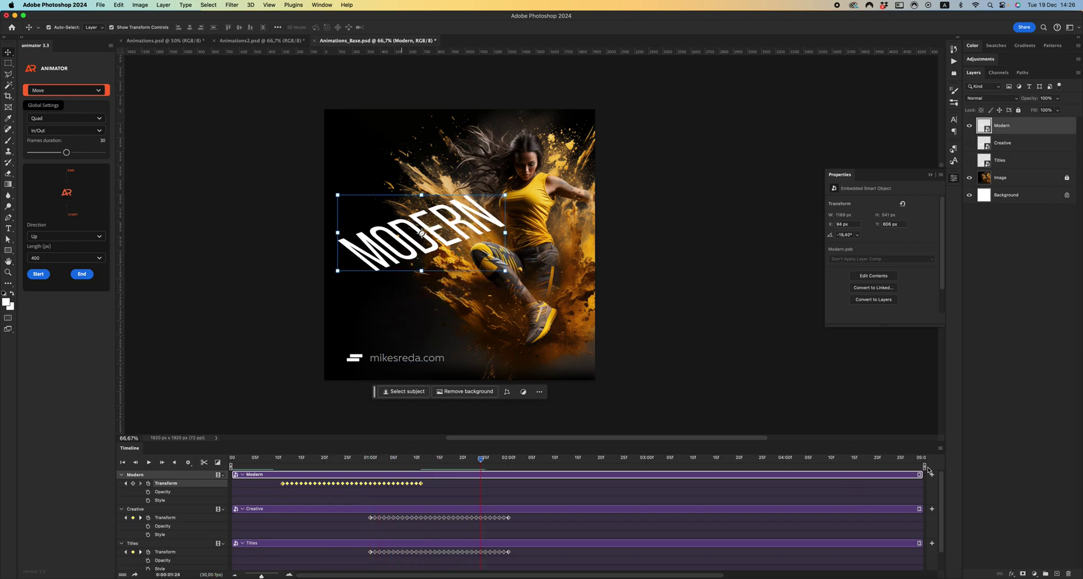
- Shorten the work area to end near 02:15, preview it, and select Creative's keyframes
{"action": "left_click_drag", "start_coordinate": [924, 465], "coordinate": [579, 466]}
{"action": "key", "text": "space"}
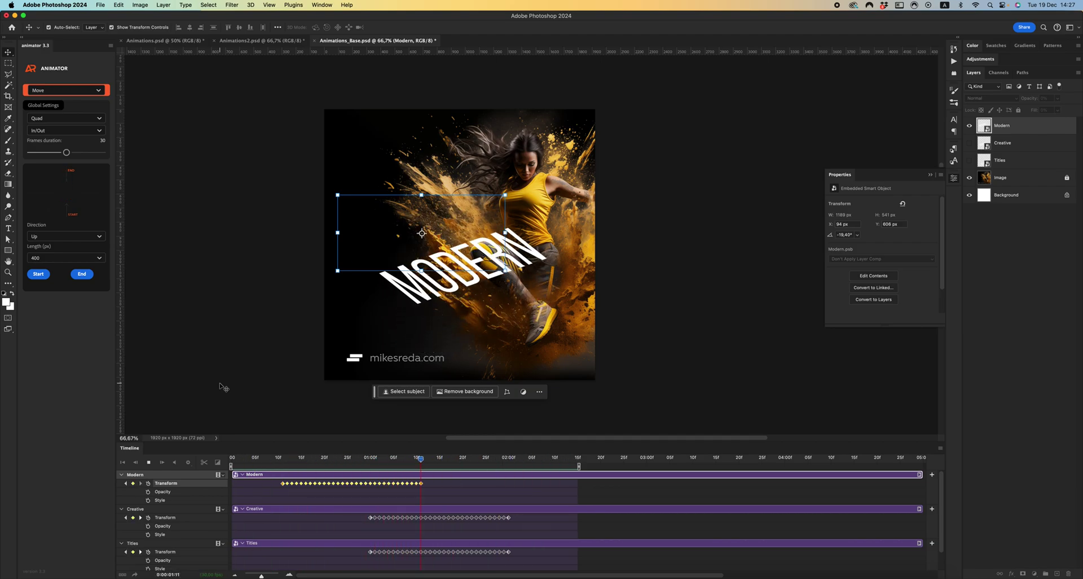
{"action": "key", "text": "space"}
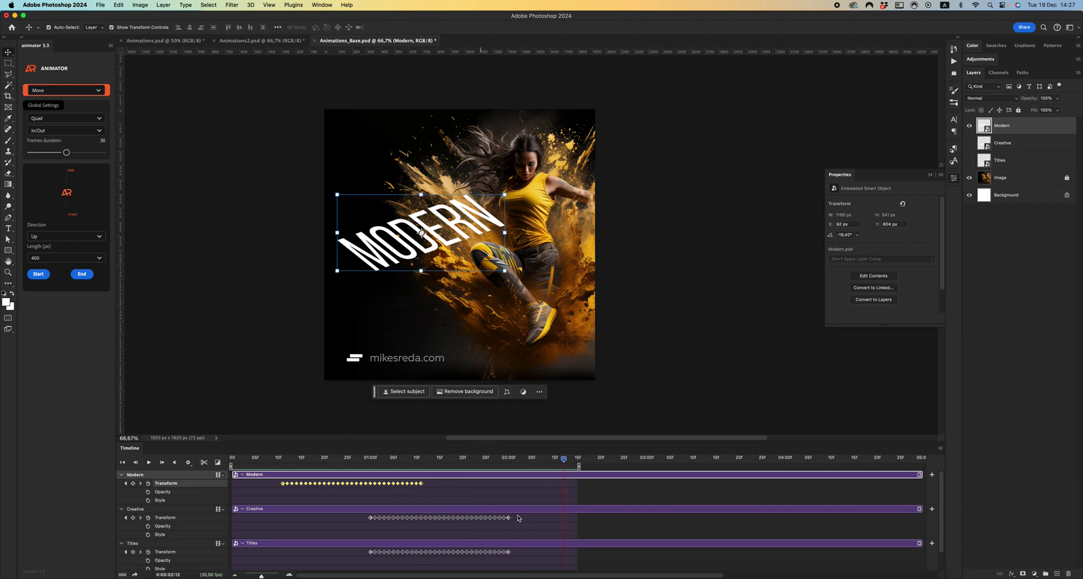
{"action": "left_click_drag", "start_coordinate": [518, 517], "coordinate": [361, 527]}
- Show Creative and Titles again and move CREATIVE's keyframes earlier to follow Modern
{"action": "left_click", "coordinate": [969, 149]}
{"action": "left_click", "coordinate": [970, 161]}
{"action": "left_click_drag", "start_coordinate": [378, 520], "coordinate": [327, 520]}
{"action": "left_click_drag", "start_coordinate": [283, 461], "coordinate": [296, 460]}
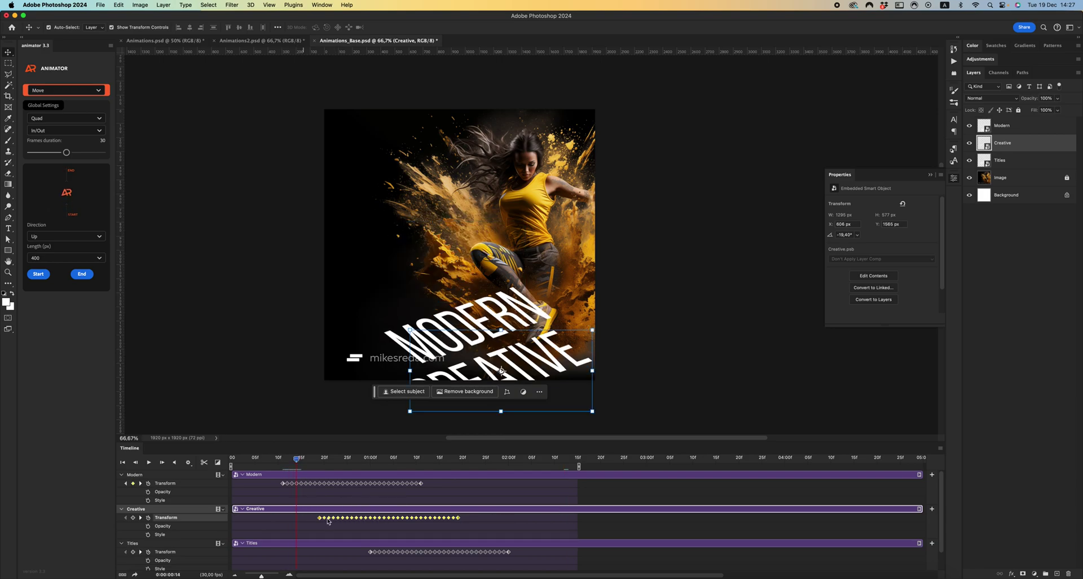
{"action": "left_click_drag", "start_coordinate": [327, 520], "coordinate": [310, 519]}
{"action": "left_click_drag", "start_coordinate": [297, 462], "coordinate": [310, 463]}
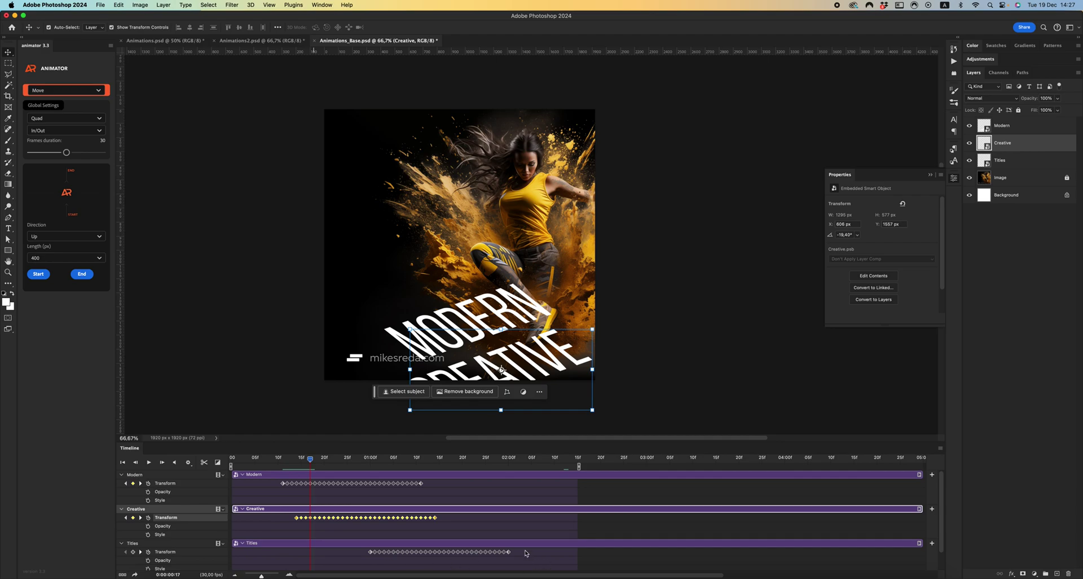
- Move TITLES' keyframes to start just after CREATIVE and preview the staggered rise
{"action": "left_click_drag", "start_coordinate": [525, 553], "coordinate": [339, 553]}
{"action": "key", "text": "space"}
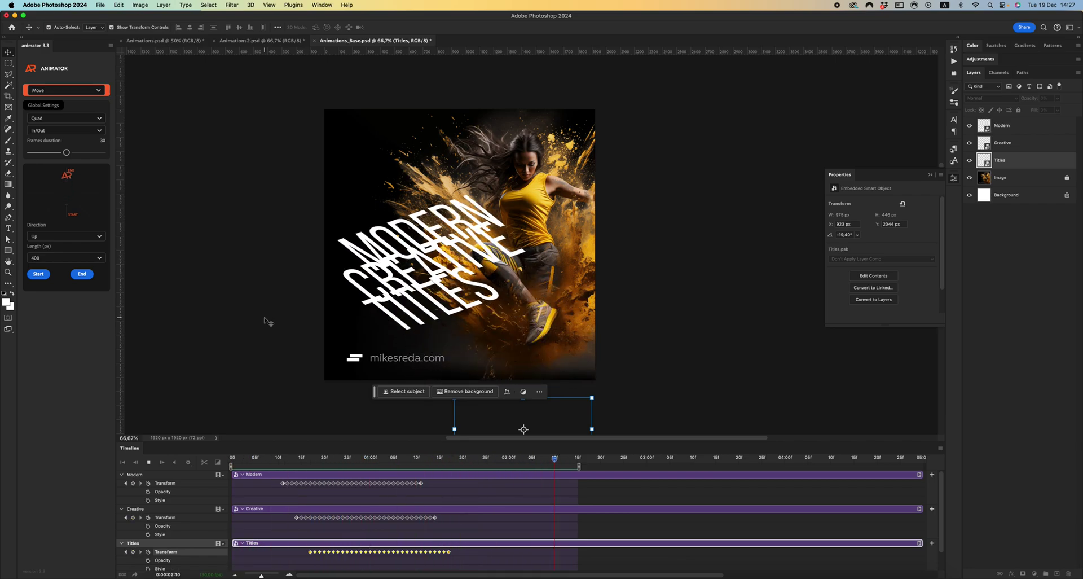
{"action": "key", "text": "space"}
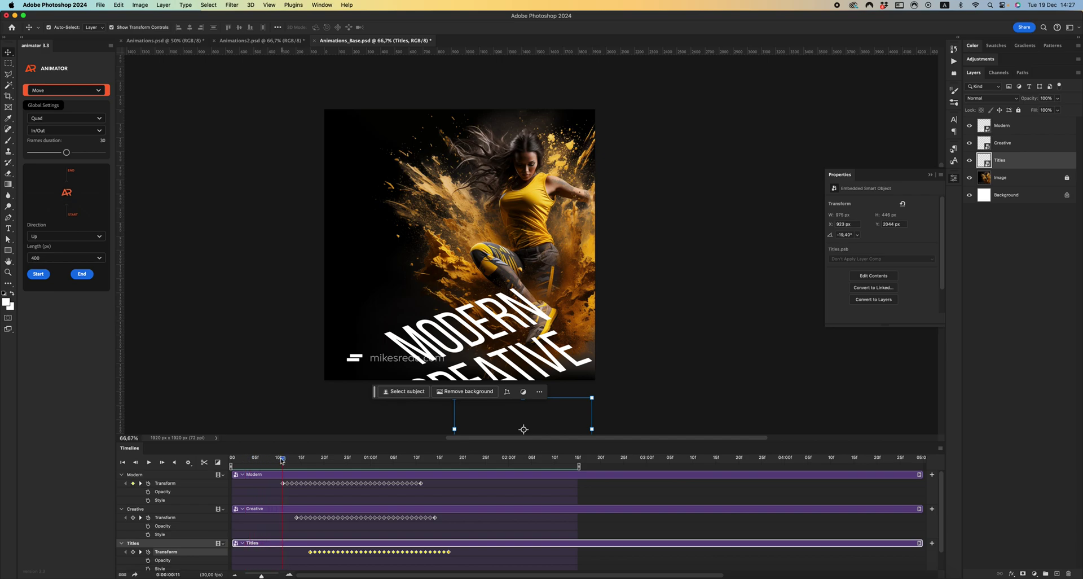
- Fade MODERN in with Opacity keyframes going from 0% to full
{"action": "left_click", "coordinate": [148, 492]}
{"action": "left_click_drag", "start_coordinate": [283, 493], "coordinate": [310, 491]}
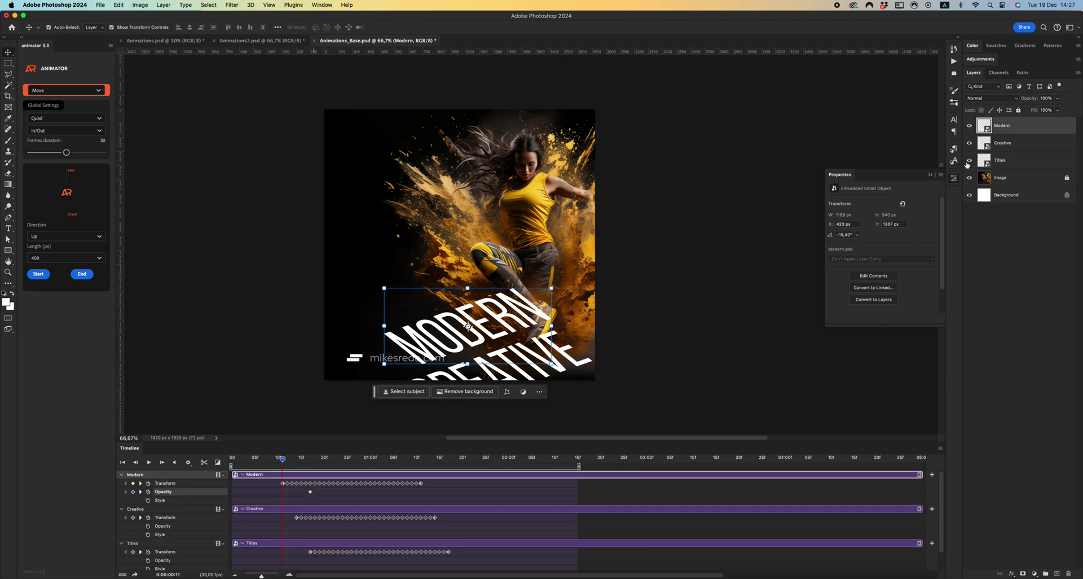
{"action": "left_click", "coordinate": [1057, 98]}
{"action": "left_click_drag", "start_coordinate": [1058, 110], "coordinate": [293, 380]}
{"action": "left_click_drag", "start_coordinate": [293, 461], "coordinate": [297, 461]}
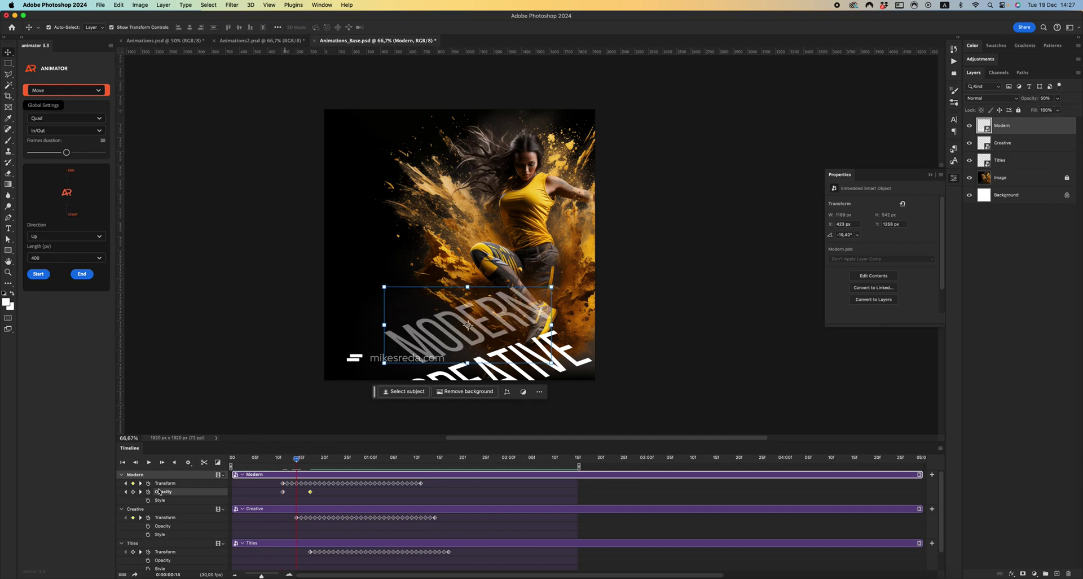
- Fade CREATIVE in with Opacity keyframes from 0% to full, starting later
{"action": "left_click", "coordinate": [149, 526]}
{"action": "left_click_drag", "start_coordinate": [296, 525], "coordinate": [324, 525]}
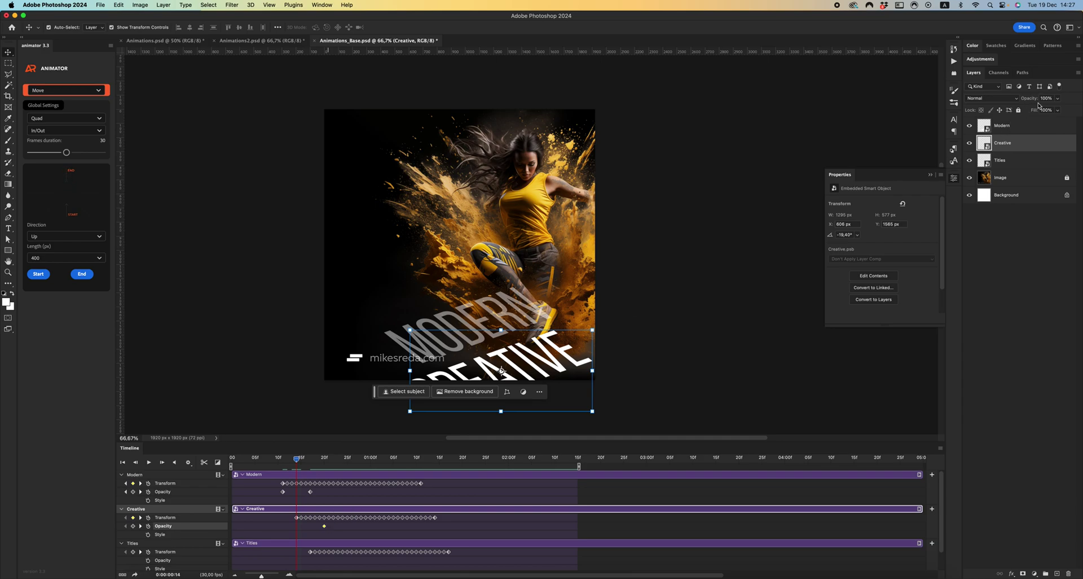
{"action": "left_click_drag", "start_coordinate": [1057, 98], "coordinate": [874, 159]}
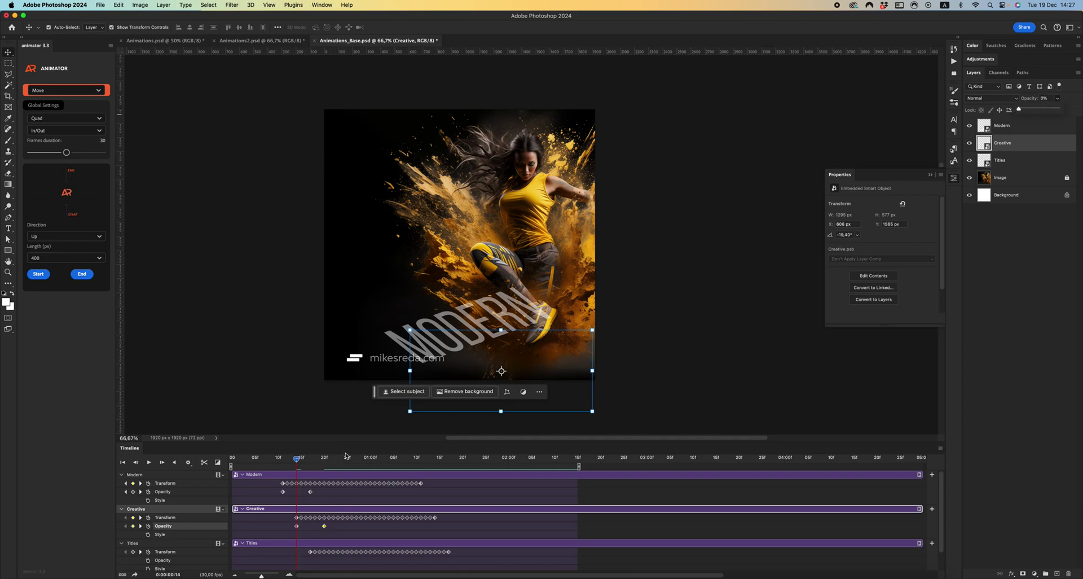
{"action": "left_click", "coordinate": [304, 458]}
{"action": "left_click_drag", "start_coordinate": [307, 460], "coordinate": [309, 461]}
- Fade TITLES in with Opacity keyframes from 0% to full, starting last
{"action": "left_click", "coordinate": [147, 560]}
{"action": "left_click_drag", "start_coordinate": [309, 562], "coordinate": [346, 561]}
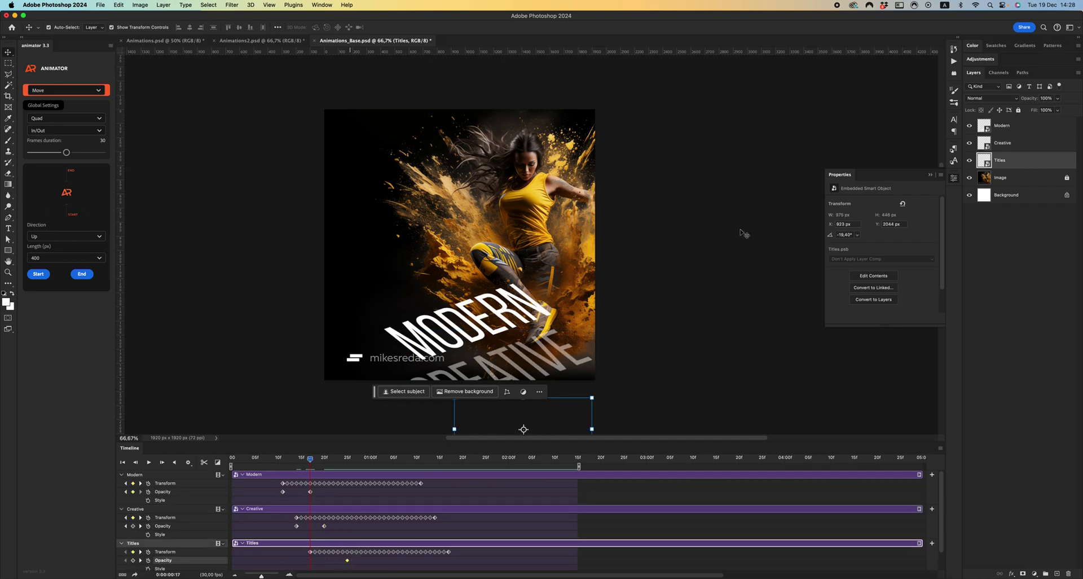
{"action": "left_click", "coordinate": [1058, 99]}
{"action": "left_click", "coordinate": [148, 462]}
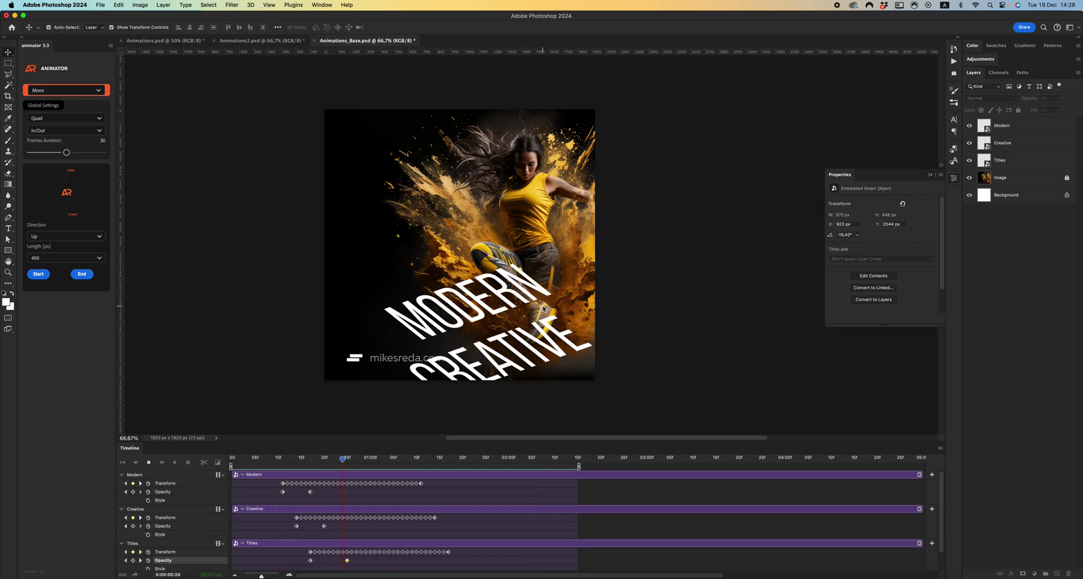
{"action": "key", "text": "space"}
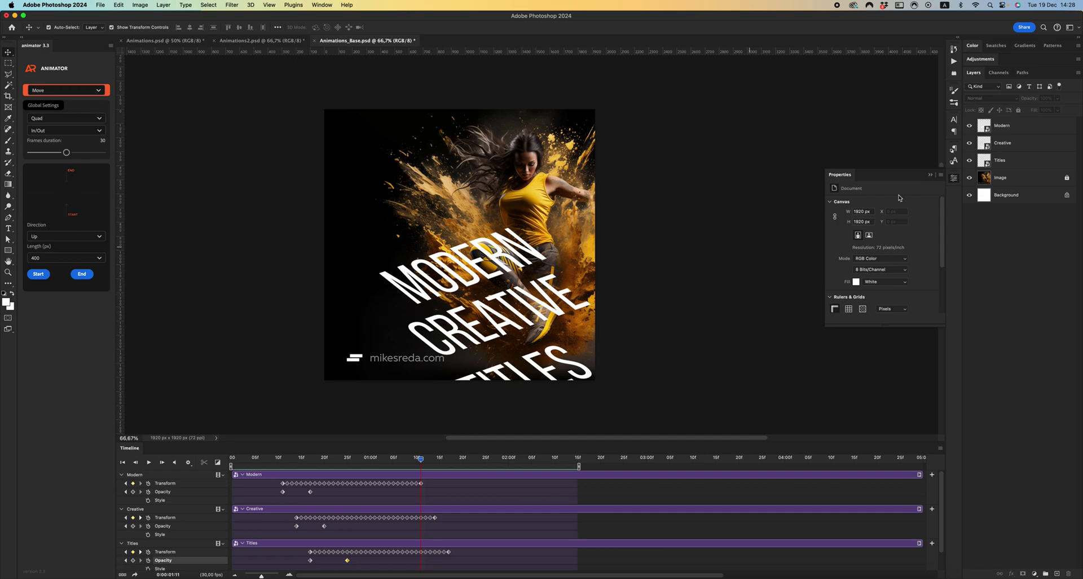
- Add a gold Color Overlay layer style to the Modern layer
{"action": "double_click", "coordinate": [1028, 125]}
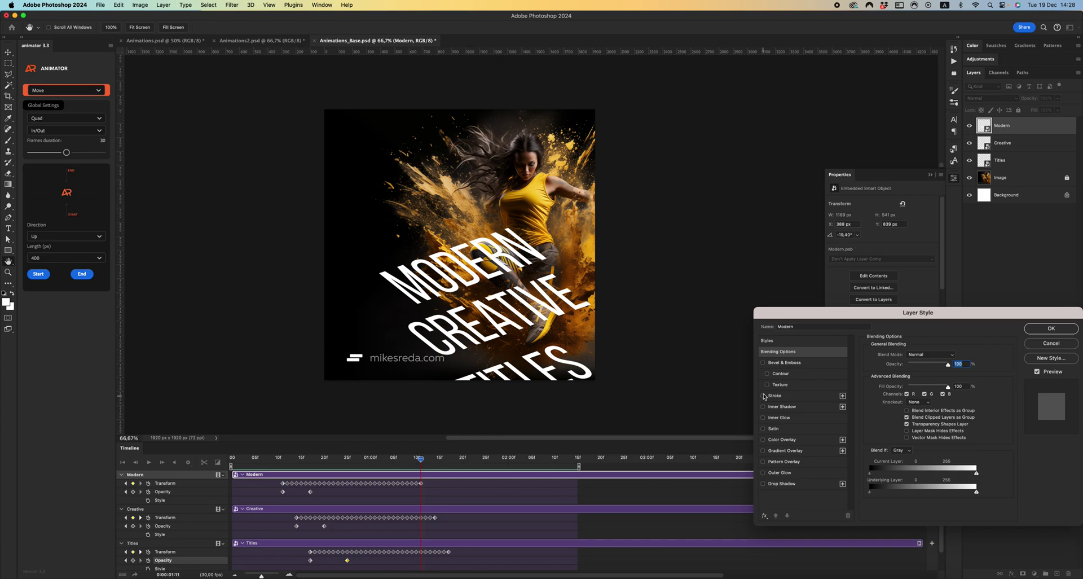
{"action": "left_click", "coordinate": [762, 440]}
{"action": "left_click", "coordinate": [782, 440]}
{"action": "left_click", "coordinate": [953, 356]}
{"action": "left_click", "coordinate": [926, 408]}
{"action": "left_click", "coordinate": [1050, 328]}
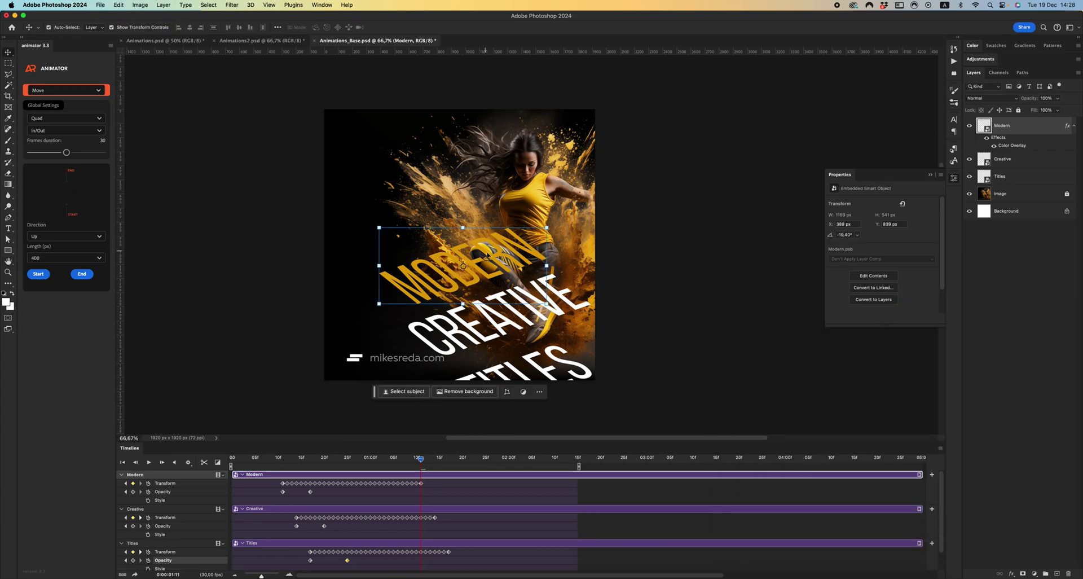
- Give Creative a darker gold-orange Color Overlay of b15d02
{"action": "double_click", "coordinate": [1022, 163]}
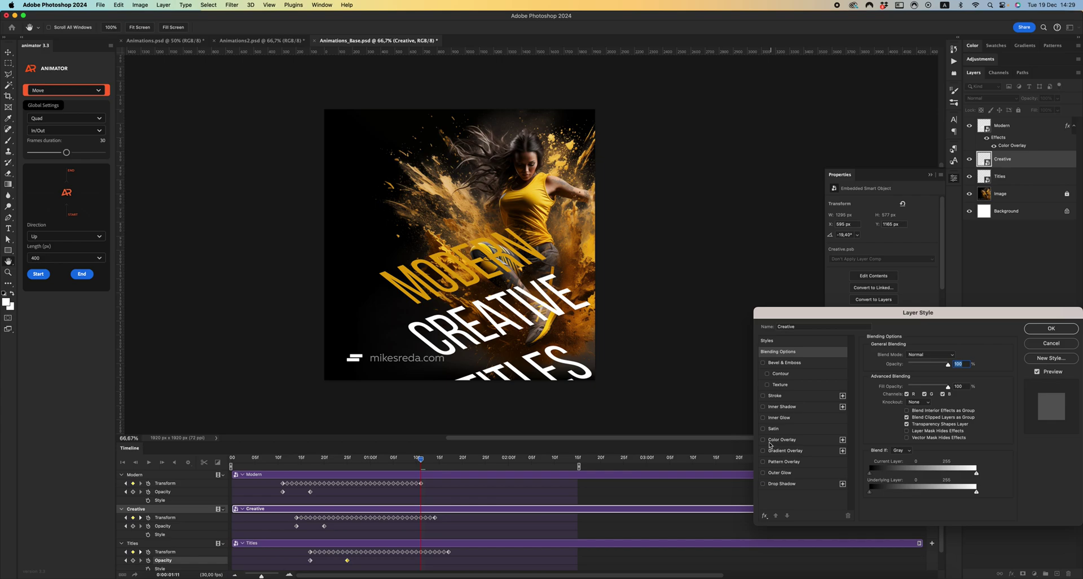
{"action": "left_click", "coordinate": [763, 439]}
{"action": "left_click", "coordinate": [799, 439]}
{"action": "left_click", "coordinate": [952, 355]}
{"action": "left_click_drag", "start_coordinate": [836, 440], "coordinate": [837, 447]}
{"action": "mouse_move", "coordinate": [850, 508]}
{"action": "left_mouse_down"}
{"action": "mouse_move", "coordinate": [850, 451]}
{"action": "mouse_move", "coordinate": [850, 512]}
{"action": "left_mouse_up"}
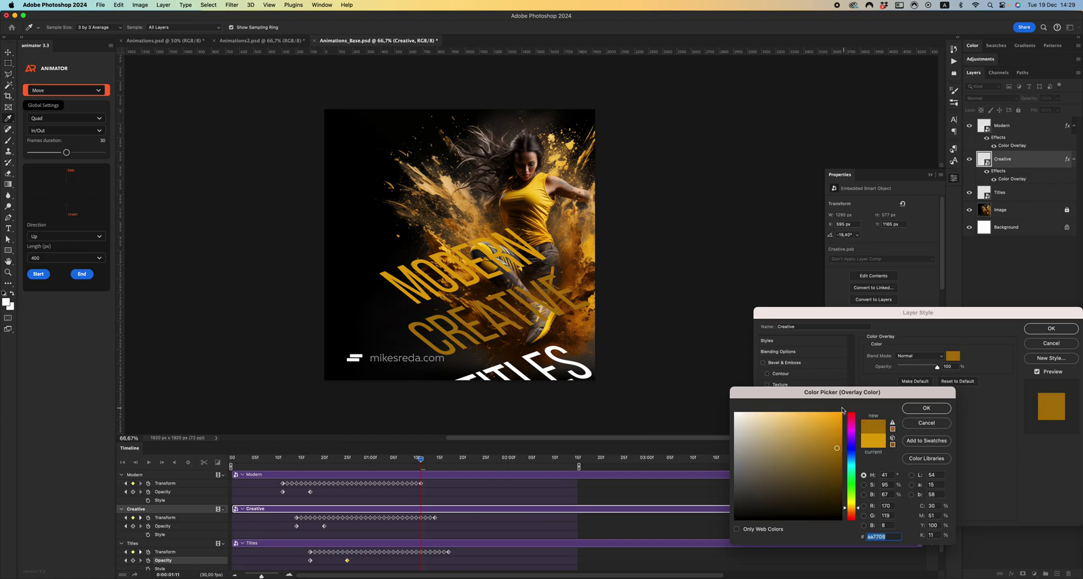
{"action": "left_click_drag", "start_coordinate": [836, 438], "coordinate": [839, 436]}
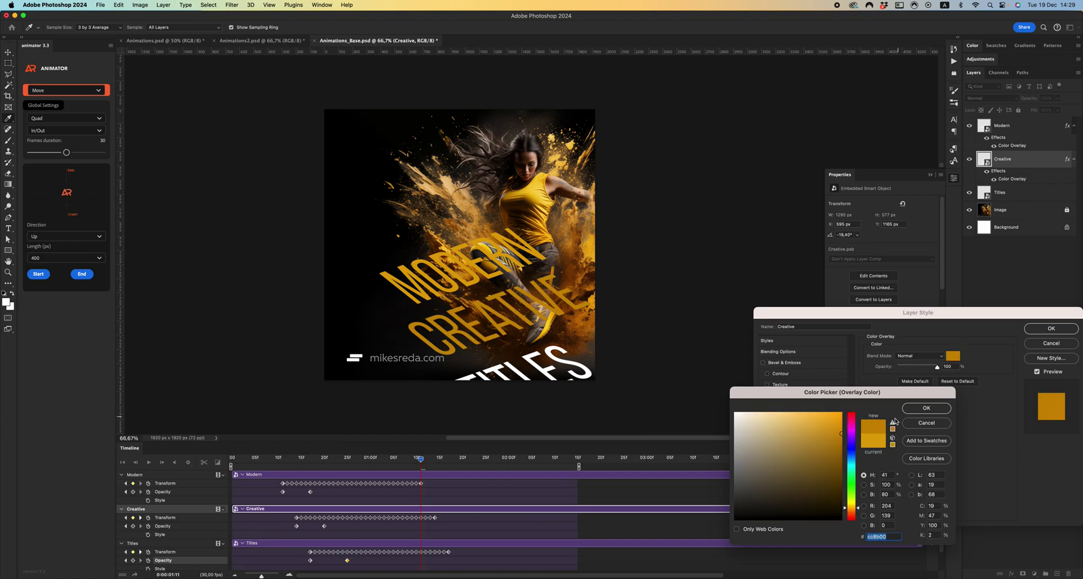
{"action": "left_click", "coordinate": [839, 446]}
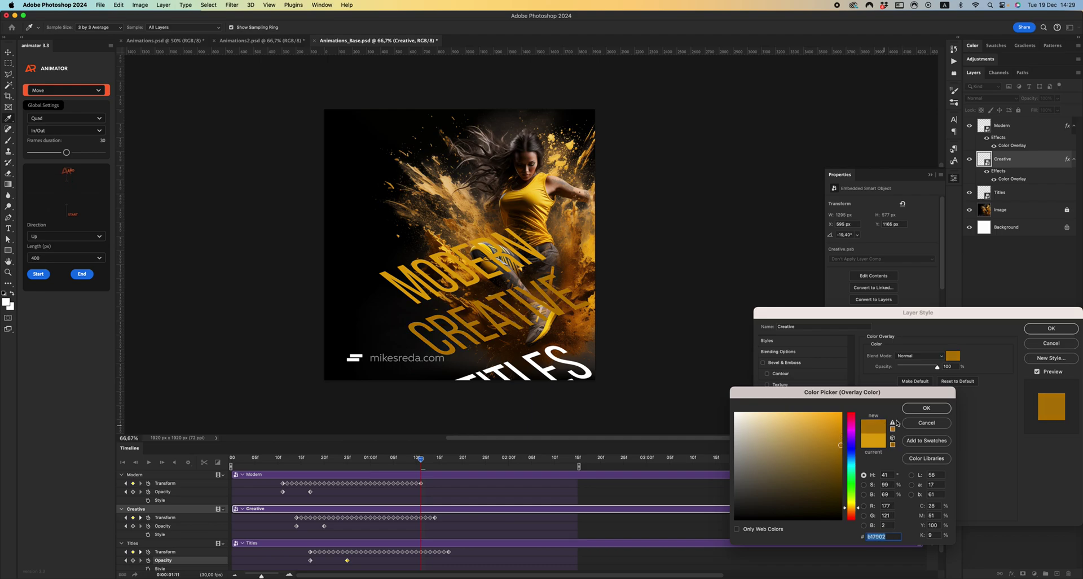
{"action": "left_click_drag", "start_coordinate": [849, 494], "coordinate": [852, 511]}
{"action": "left_click", "coordinate": [925, 418]}
{"action": "left_click", "coordinate": [1051, 328]}
- Give Titles a bright orange Color Overlay of cc5600 and rewind near the start
{"action": "double_click", "coordinate": [1027, 195]}
{"action": "left_click", "coordinate": [764, 439]}
{"action": "left_click", "coordinate": [952, 356]}
{"action": "left_click_drag", "start_coordinate": [849, 514], "coordinate": [849, 516]}
{"action": "left_click_drag", "start_coordinate": [840, 445], "coordinate": [846, 435]}
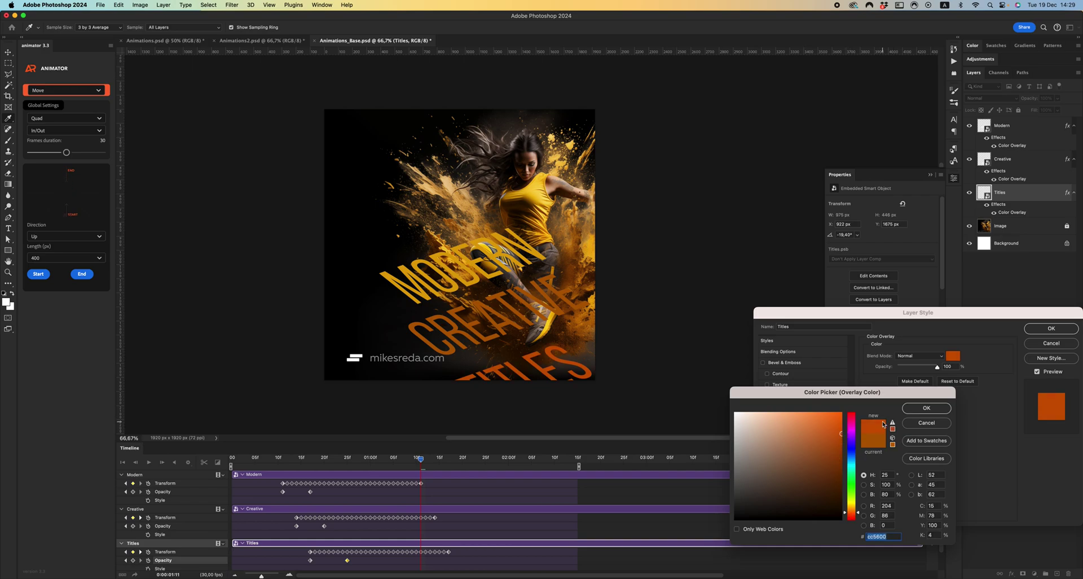
{"action": "left_click", "coordinate": [925, 408]}
{"action": "left_click", "coordinate": [1051, 328]}
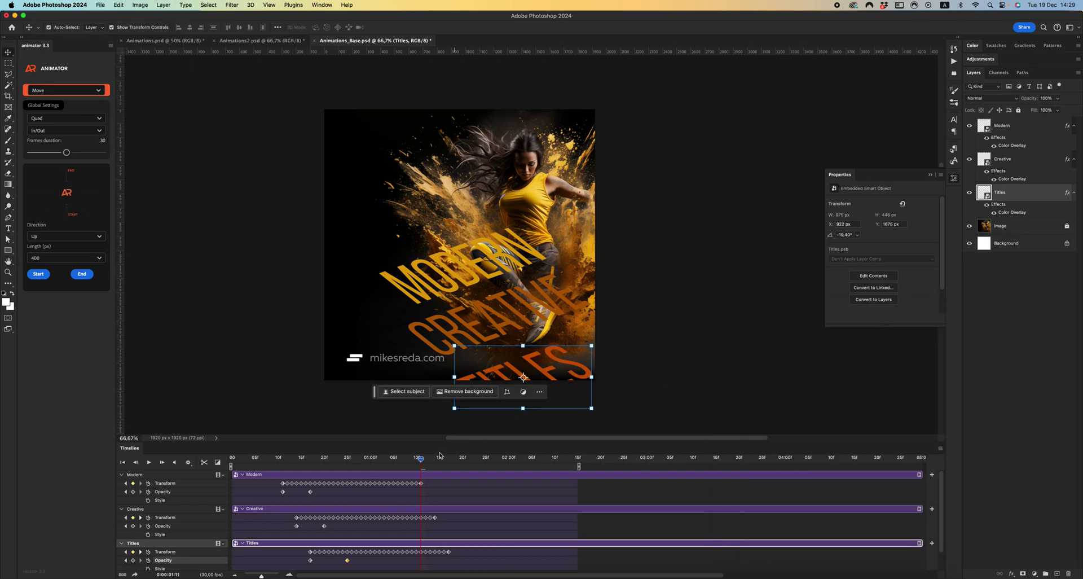
{"action": "left_click_drag", "start_coordinate": [403, 461], "coordinate": [496, 454]}
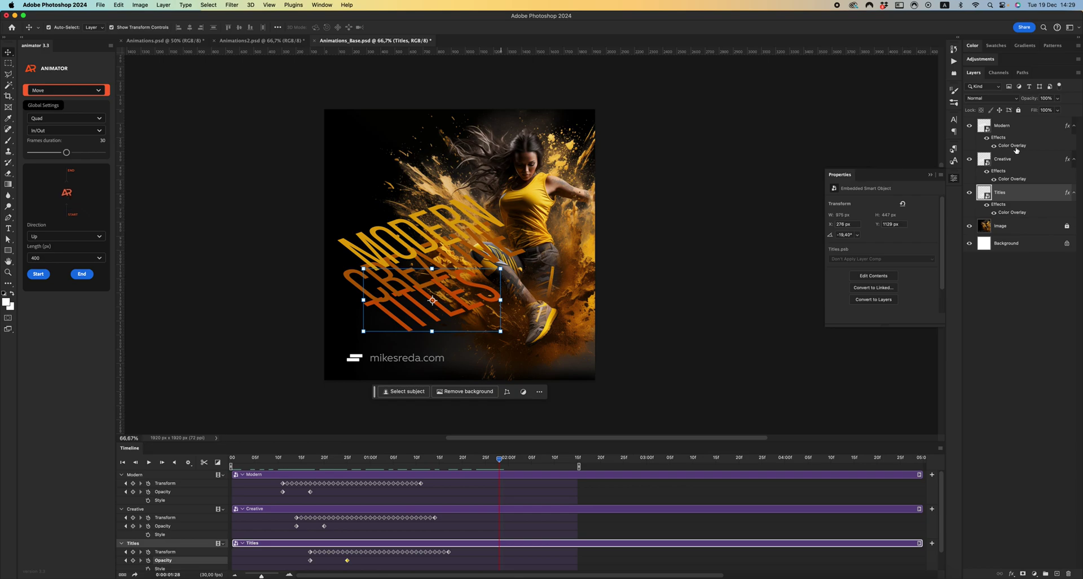
- Select the Modern, Creative and Titles layers and group them with Cmd+G
{"action": "left_click", "coordinate": [1030, 130]}
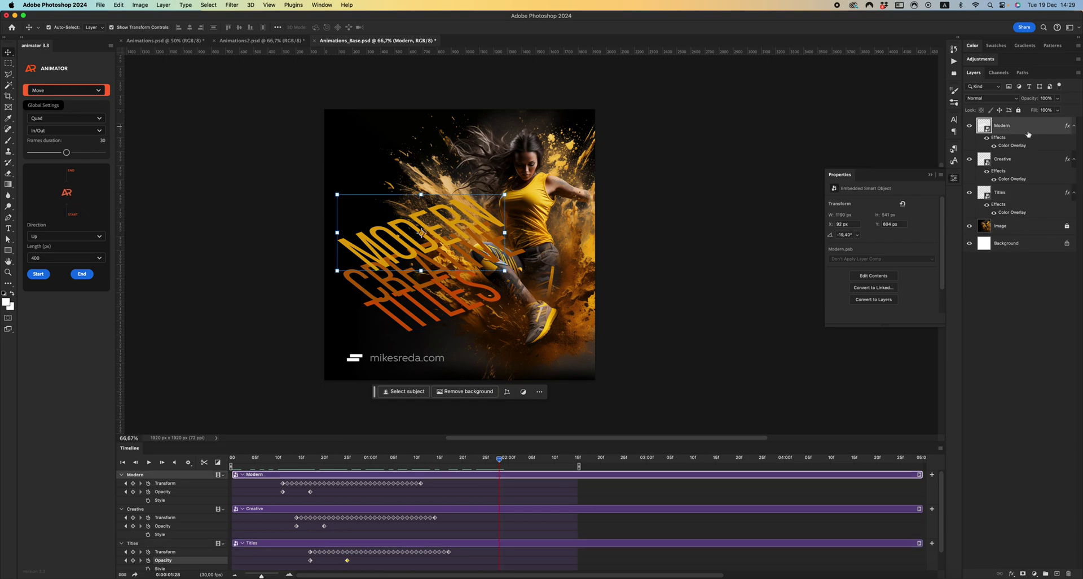
{"action": "left_click", "coordinate": [1022, 194], "text": "shift"}
{"action": "key", "text": "super+g"}
- Mask Group 1 with the inverted athlete selection, then deselect and scrub back to one second
{"action": "left_click", "coordinate": [1024, 138]}
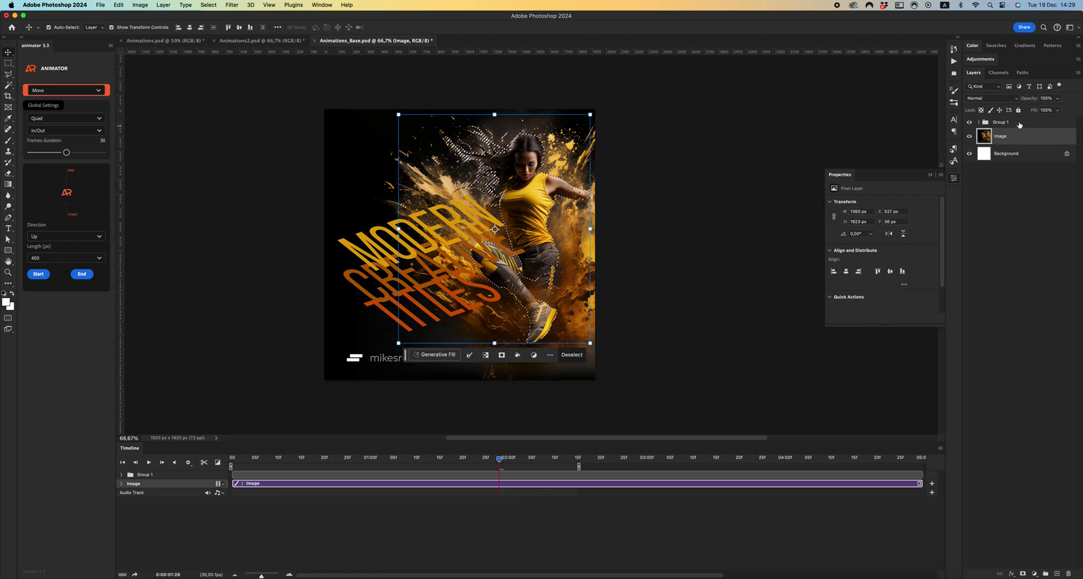
{"action": "left_click", "coordinate": [1001, 122]}
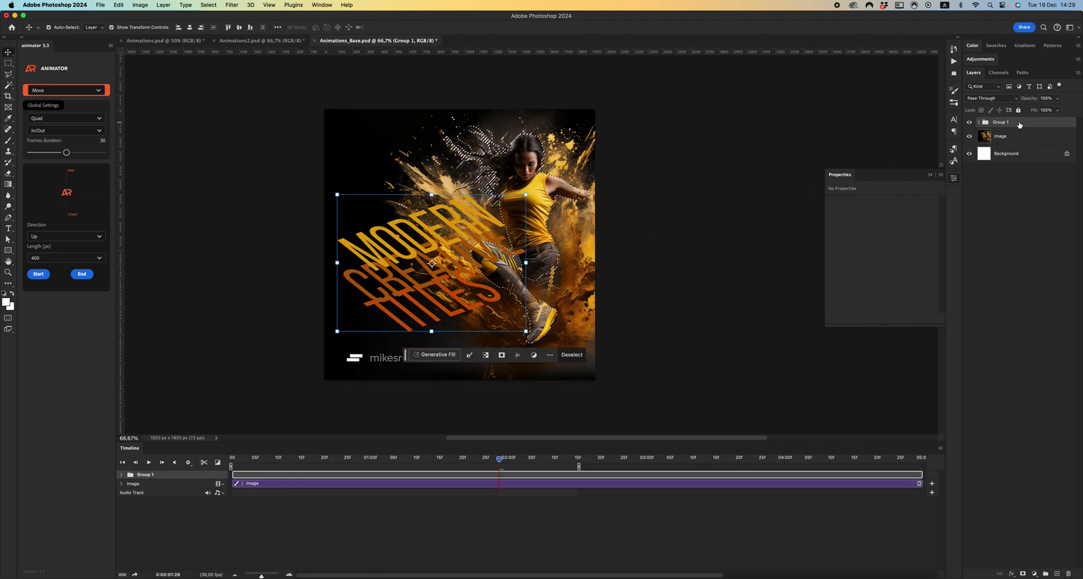
{"action": "left_click", "coordinate": [1022, 572]}
{"action": "key", "text": "super+i"}
{"action": "scroll", "coordinate": [433, 407], "scroll_direction": "right", "scroll_amount": 6}
{"action": "scroll", "coordinate": [502, 471], "scroll_direction": "right", "scroll_amount": 1}
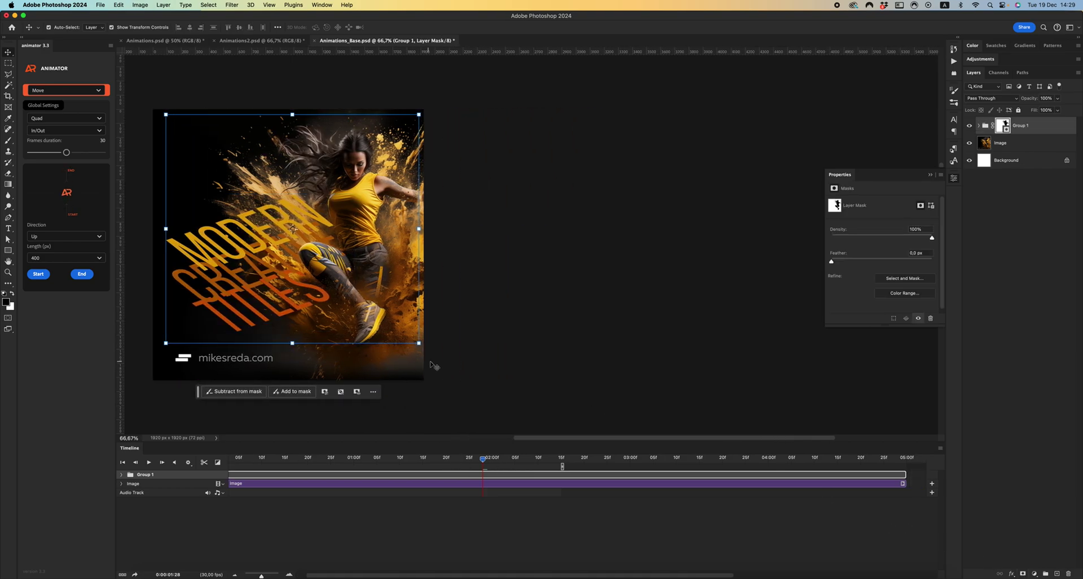
{"action": "scroll", "coordinate": [433, 366], "scroll_direction": "left", "scroll_amount": 8}
{"action": "left_click", "coordinate": [316, 368]}
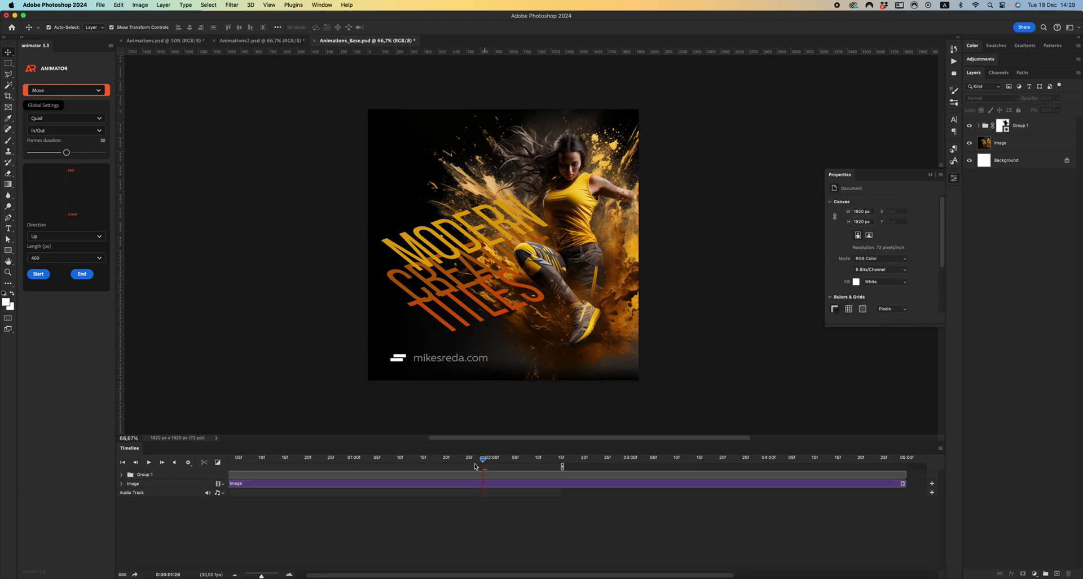
{"action": "left_click_drag", "start_coordinate": [472, 459], "coordinate": [427, 458]}
- Target Group 1's mask with a 550 px brush and play back from about one second
{"action": "left_click", "coordinate": [1003, 125]}
{"action": "key", "text": "b"}
{"action": "mouse_move", "coordinate": [559, 276]}
{"action": "left_mouse_down"}
{"action": "mouse_move", "coordinate": [632, 277]}
{"action": "mouse_move", "coordinate": [403, 279]}
{"action": "left_mouse_up"}
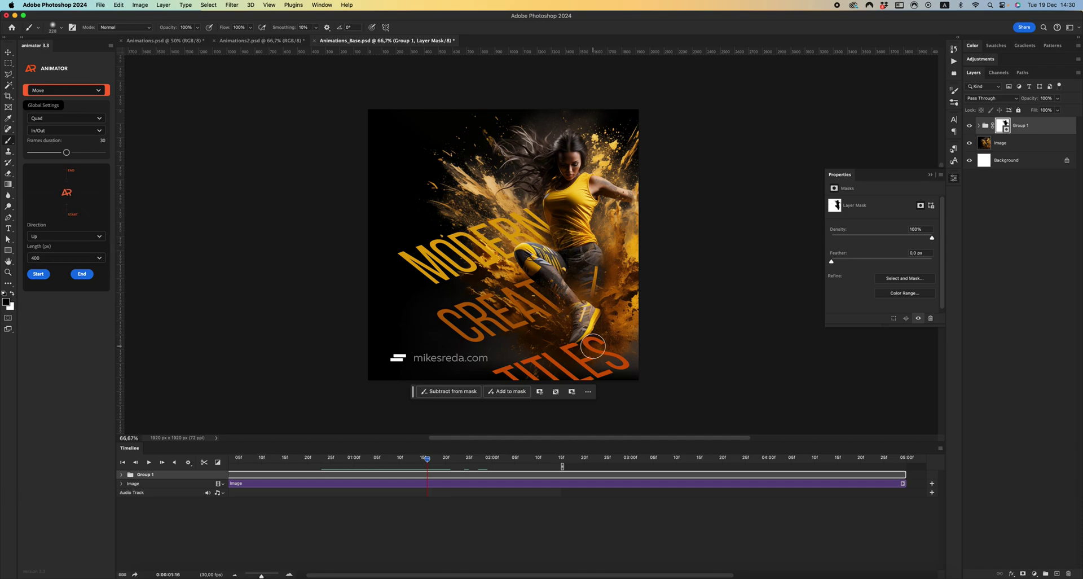
{"action": "left_click_drag", "start_coordinate": [429, 466], "coordinate": [366, 453]}
{"action": "key", "text": "space"}
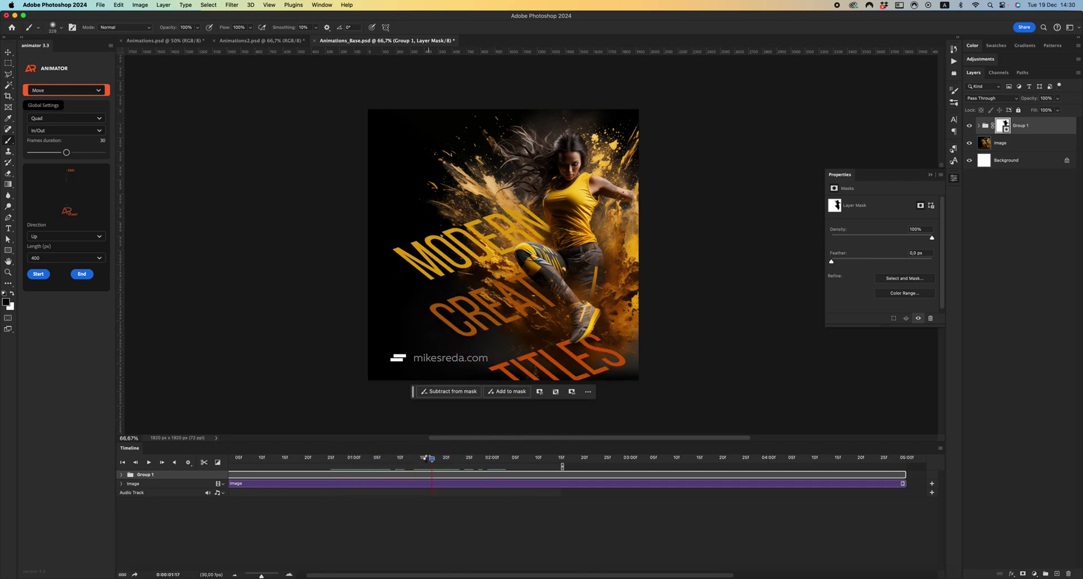
{"action": "key", "text": "space"}
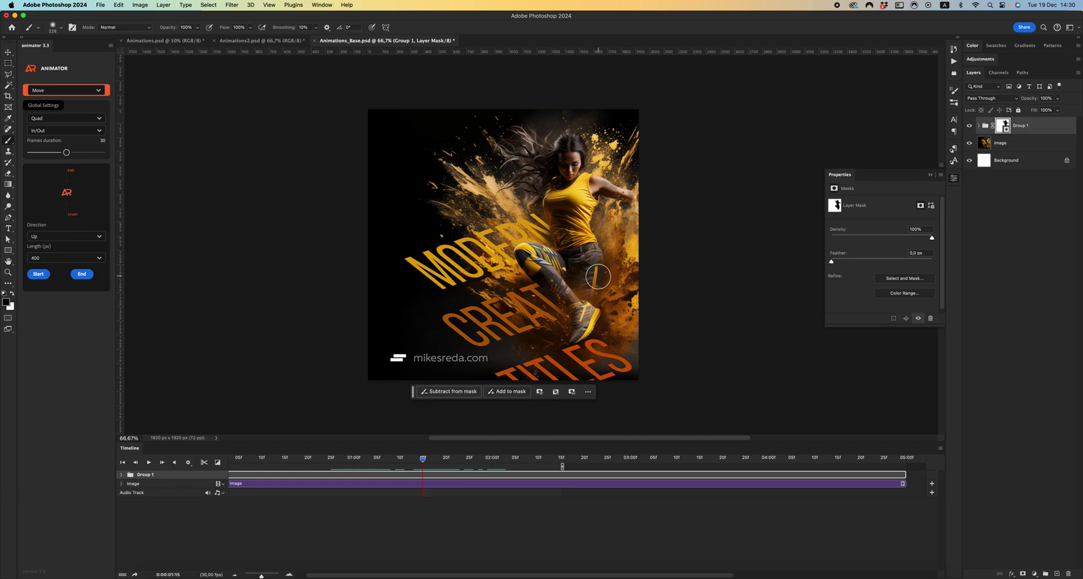
- Switch to the Move tool, deselect, and play the animation from the start
{"action": "key", "text": "v"}
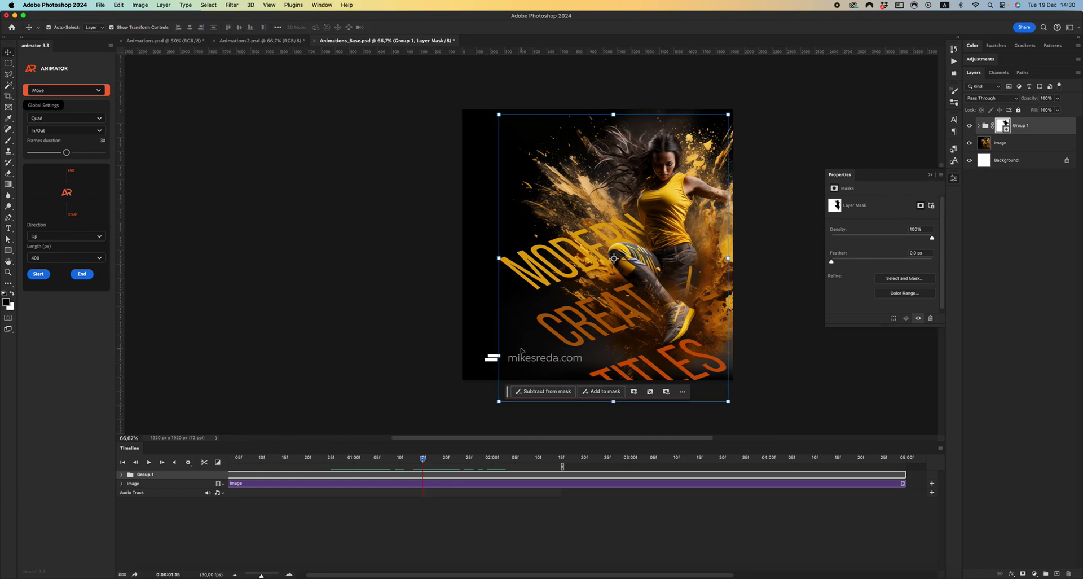
{"action": "left_click", "coordinate": [389, 333]}
{"action": "left_click_drag", "start_coordinate": [338, 464], "coordinate": [175, 462]}
{"action": "left_click", "coordinate": [149, 462]}
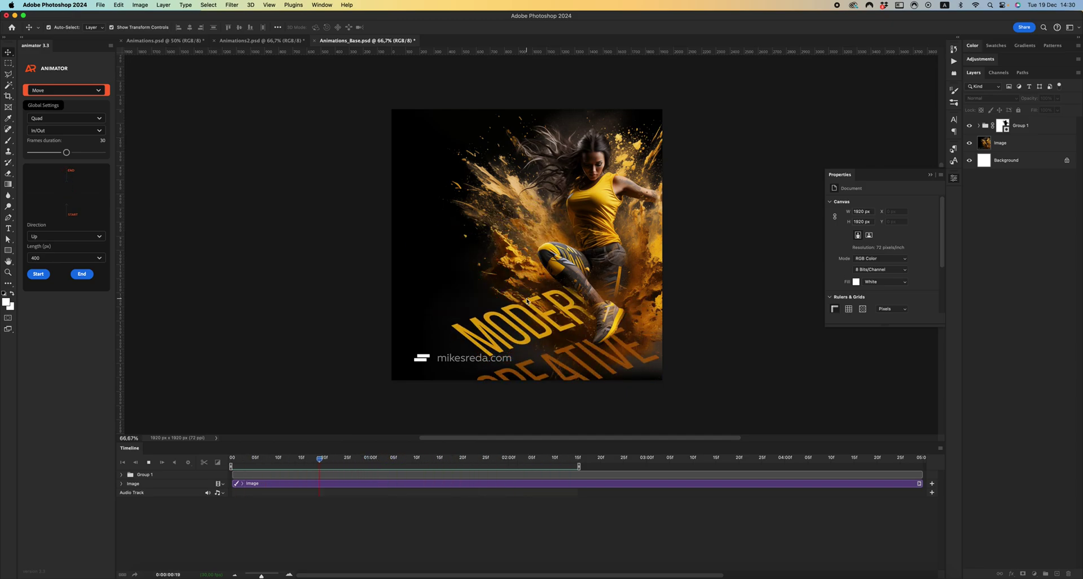
- Stop the timeline preview at about 2:05 with the full MODERN, CREATIVE, TITLES stack showing
{"action": "key", "text": "space"}
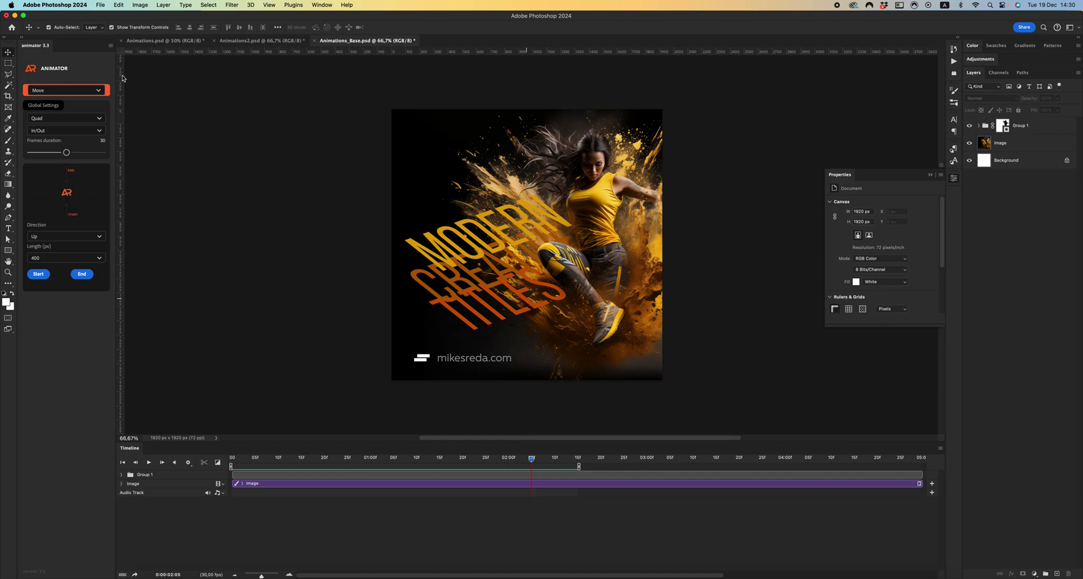
{"action": "left_click", "coordinate": [100, 6]}
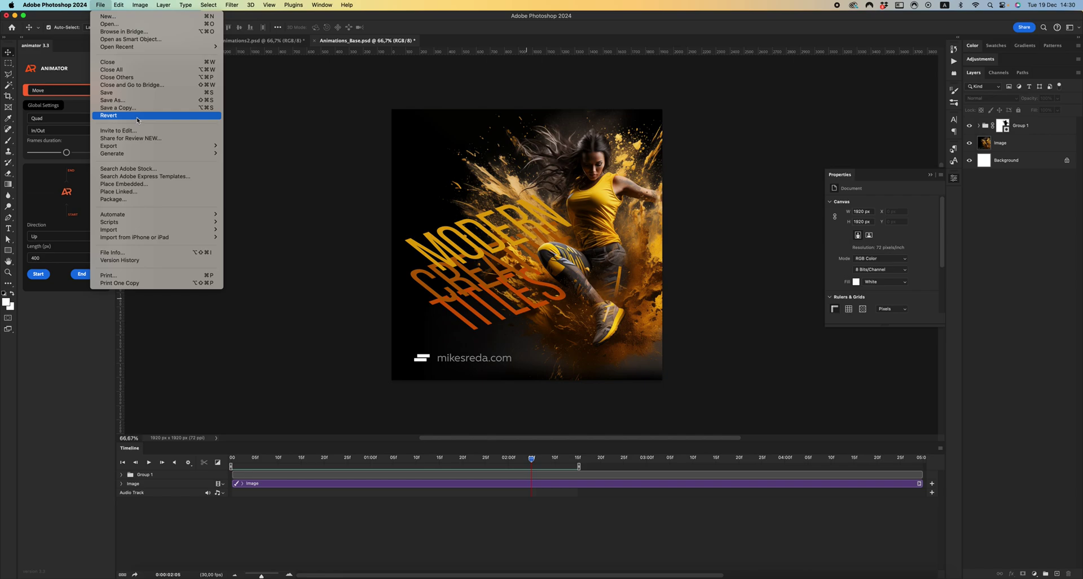
{"action": "mouse_move", "coordinate": [161, 147]}
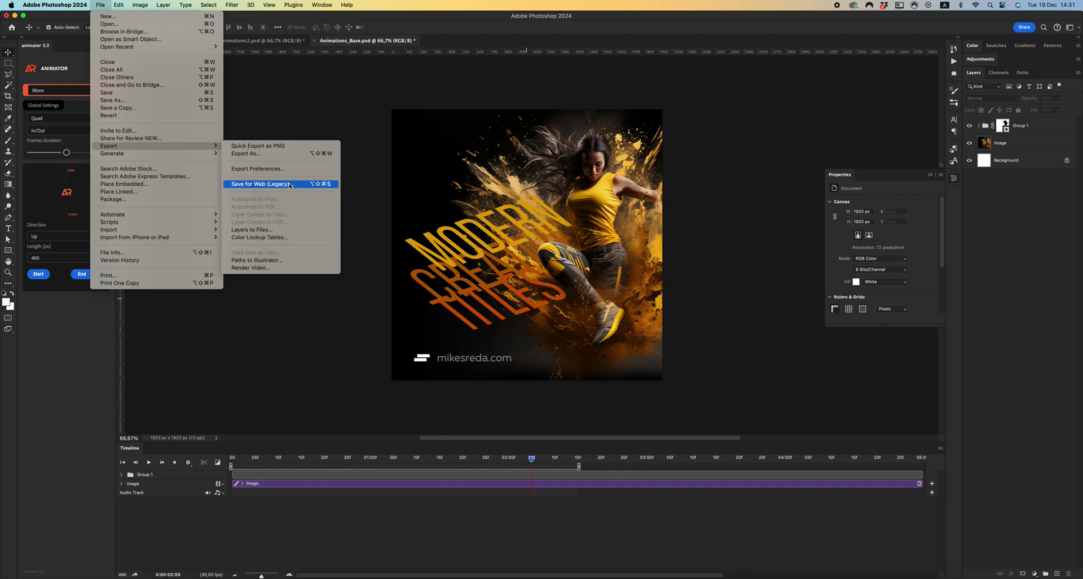
{"action": "left_click", "coordinate": [276, 317]}
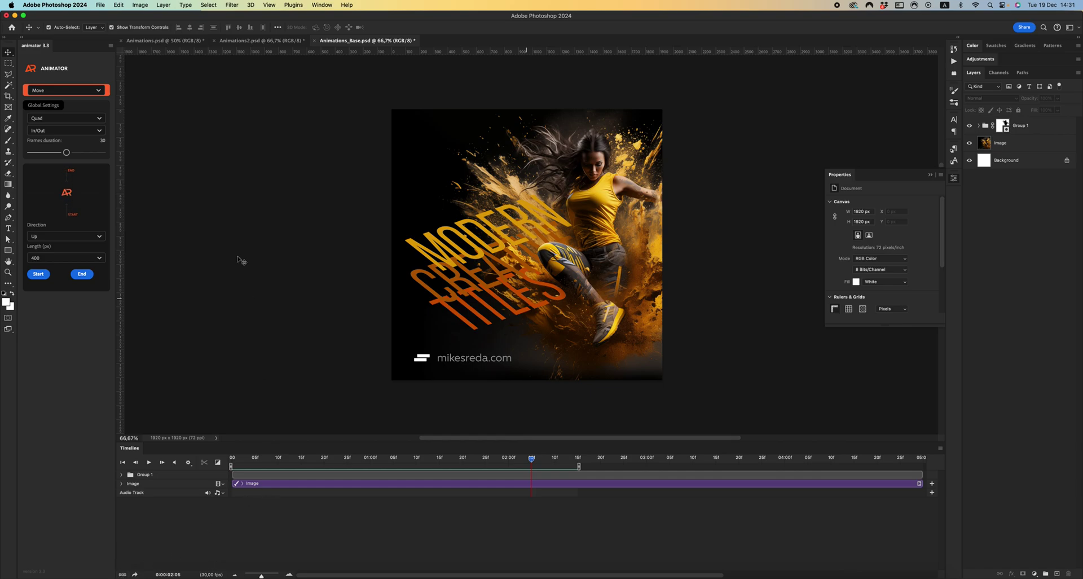
{"action": "left_click", "coordinate": [99, 5]}
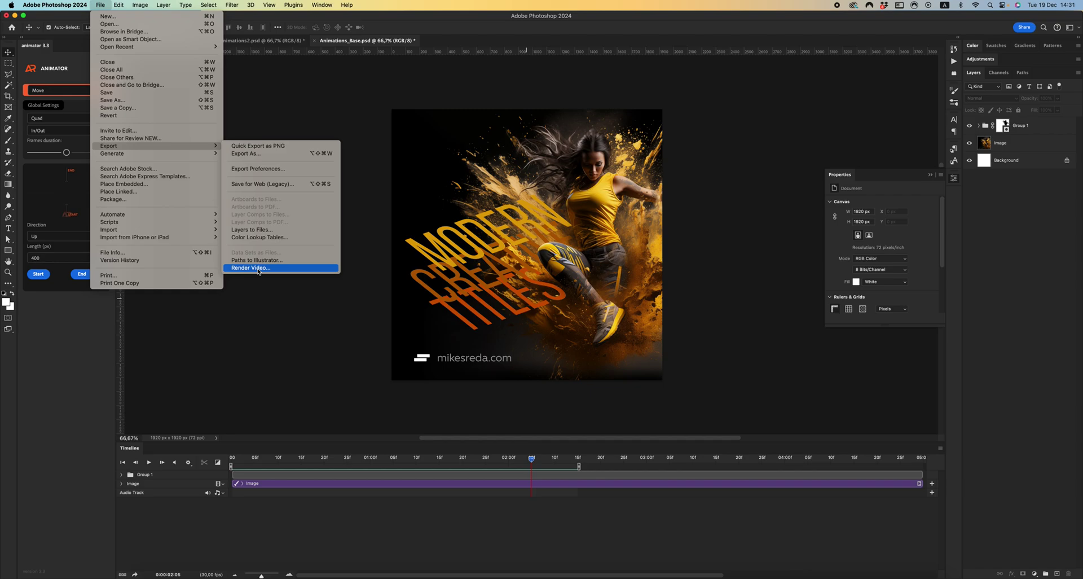
{"action": "left_click", "coordinate": [259, 269]}
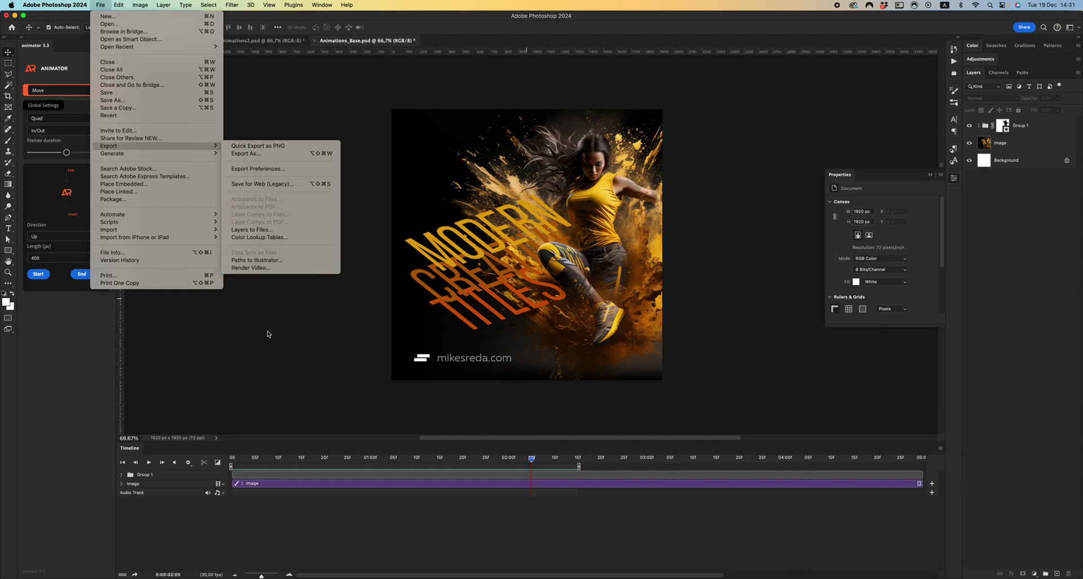